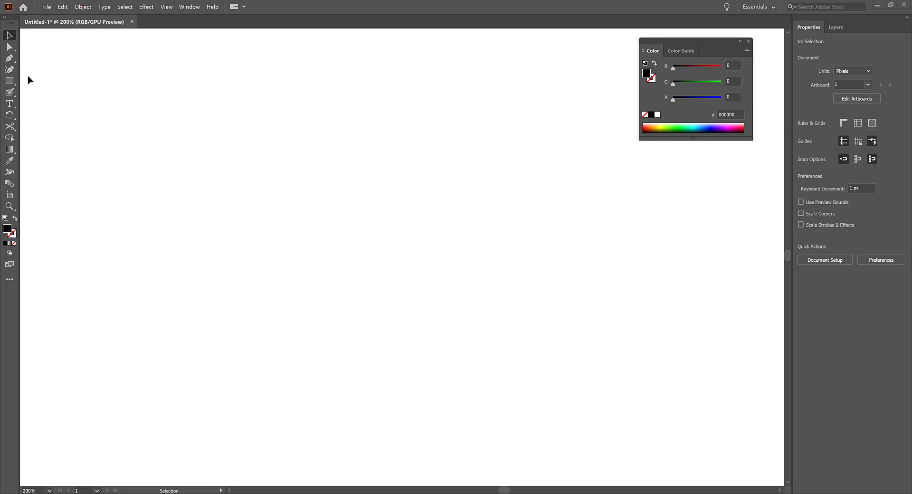
Draw a black square of about 153 × 153 px on the artboard and show the document's layers.
click(9, 81)
drag(185, 126, 311, 265)
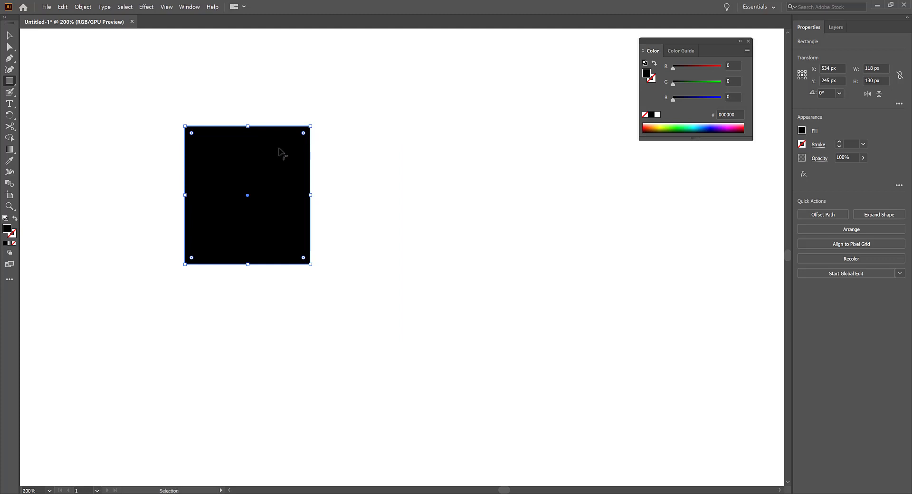
key(Delete)
drag(223, 102, 386, 265)
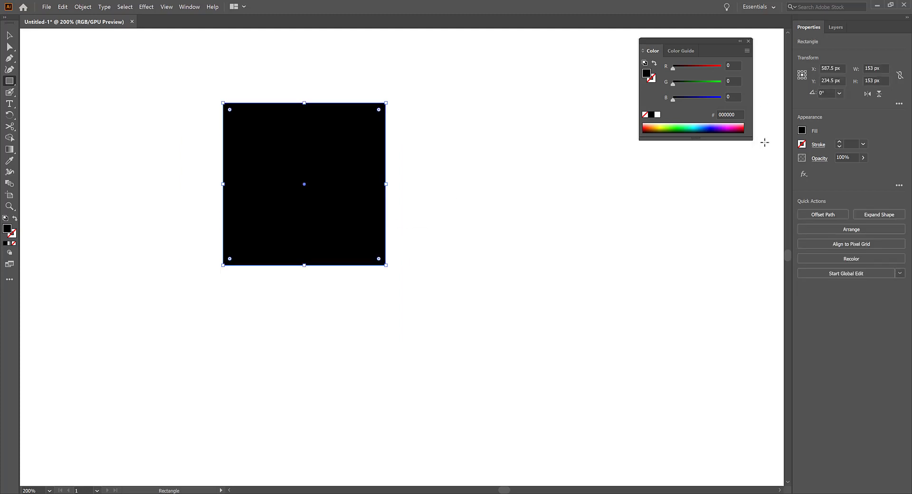
click(837, 27)
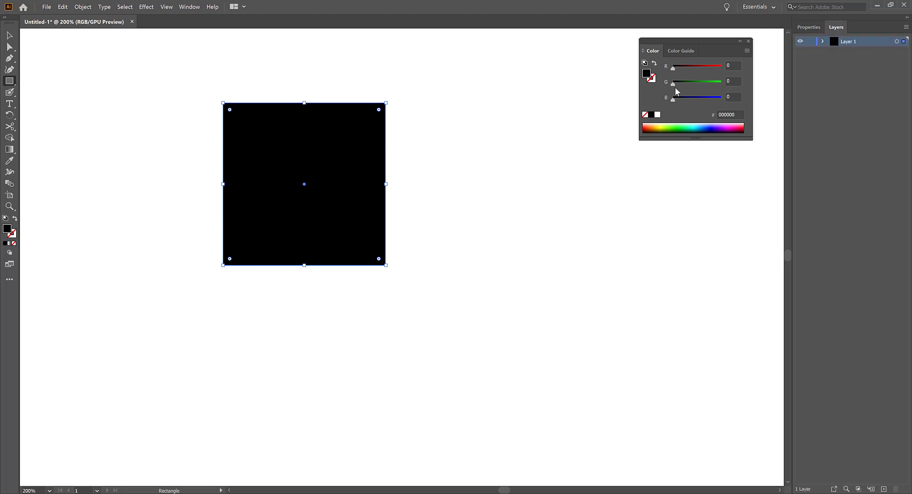
Change the square's fill colour to red C62905.
double_click(8, 229)
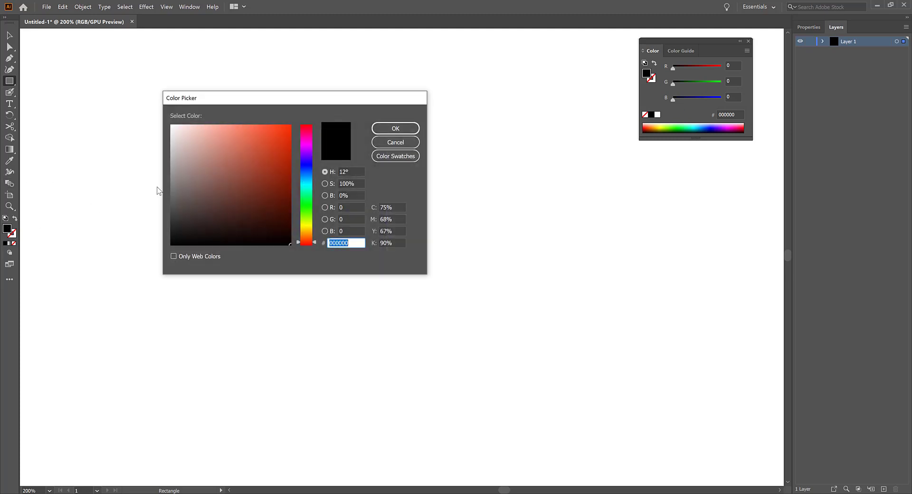
drag(228, 137, 248, 172)
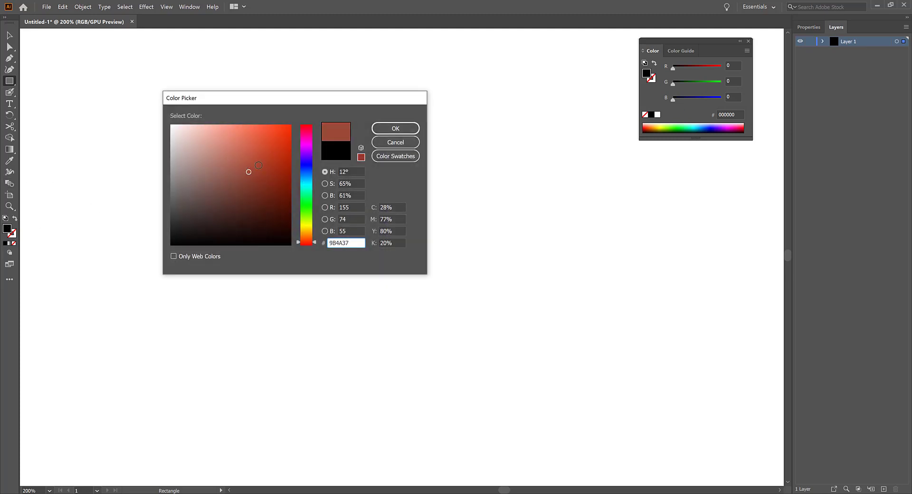
click(287, 151)
click(396, 128)
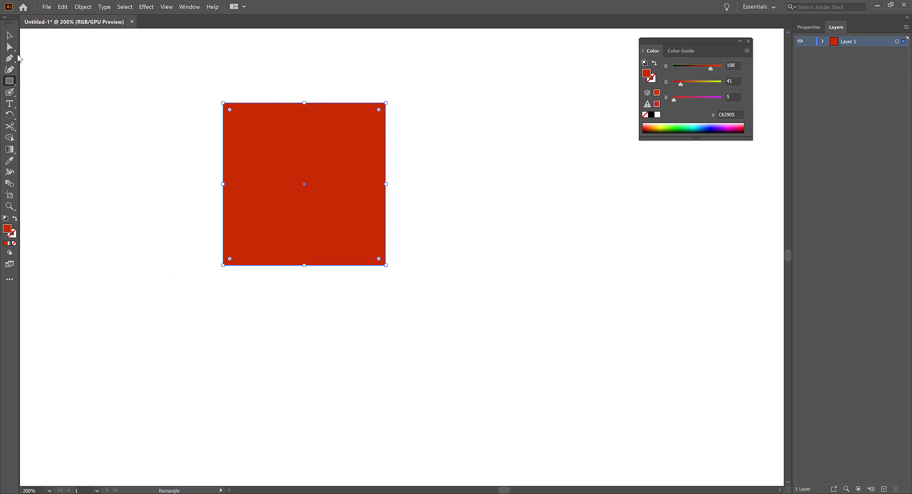
Apply a 3D Extrude & Bevel effect to the red square with a 217 pt extrude depth, and show fewer options.
click(9, 35)
click(147, 8)
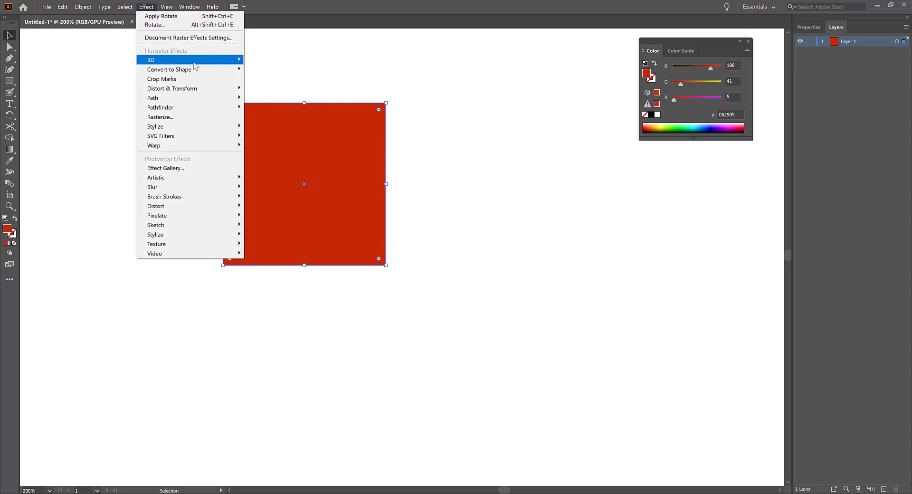
mouse_move(218, 61)
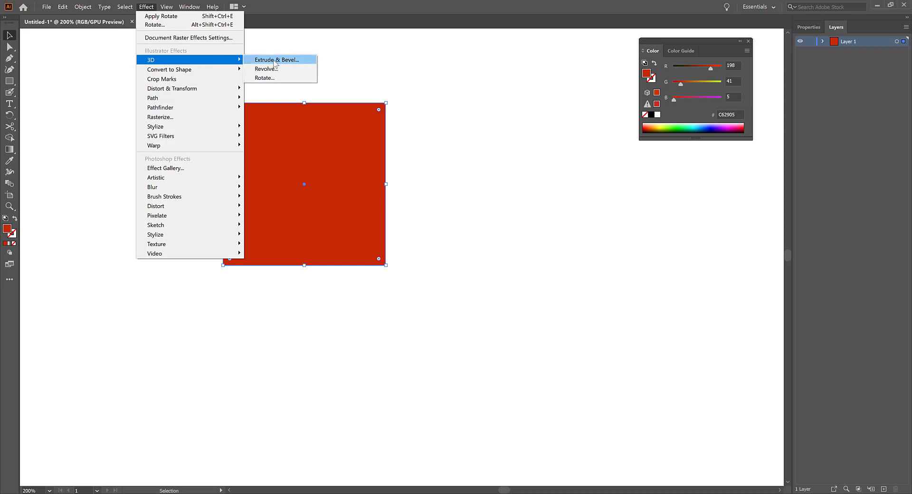
click(276, 60)
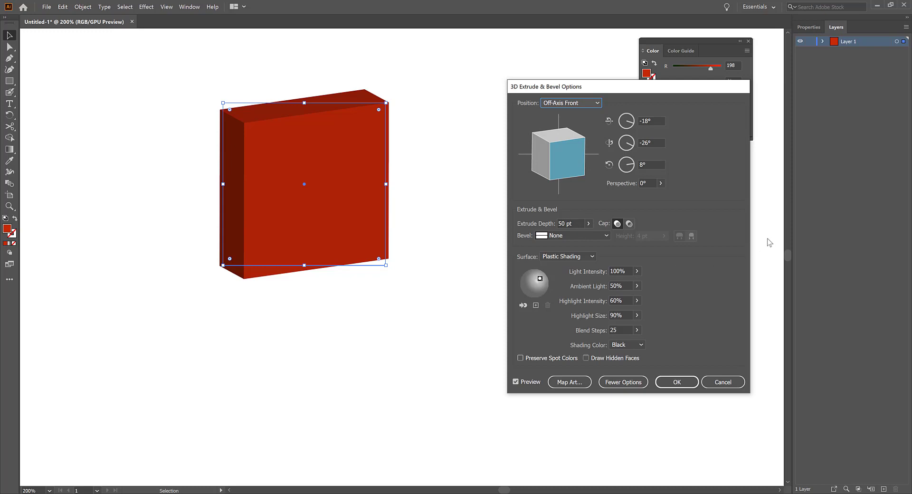
click(589, 224)
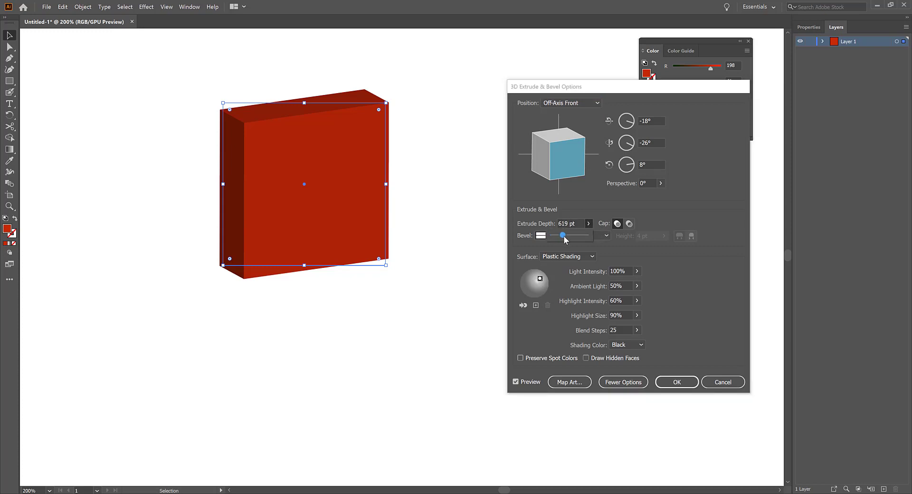
drag(565, 239, 558, 237)
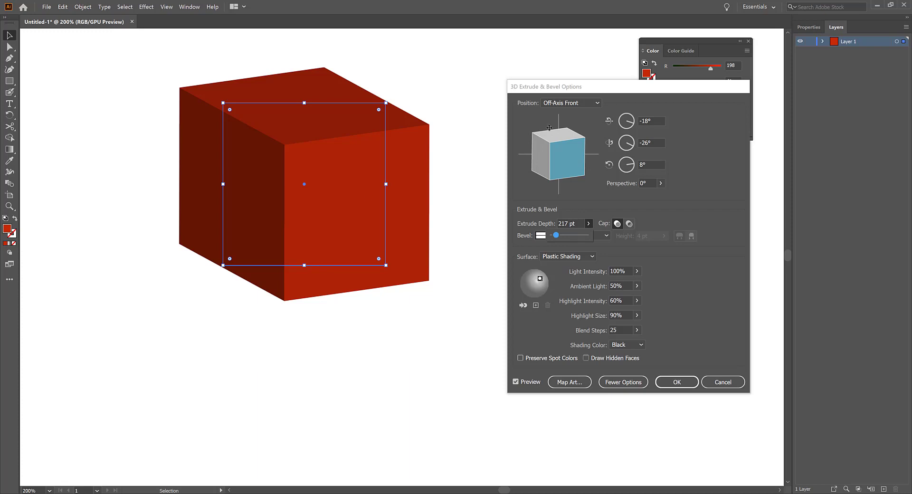
click(628, 382)
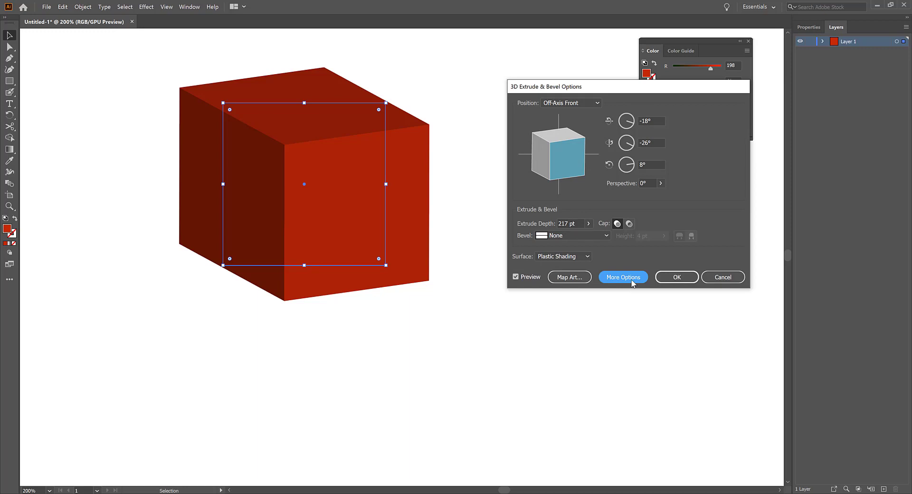
Open Map Art for the extruded square and go through its surfaces up to surface 5 of 6.
click(580, 281)
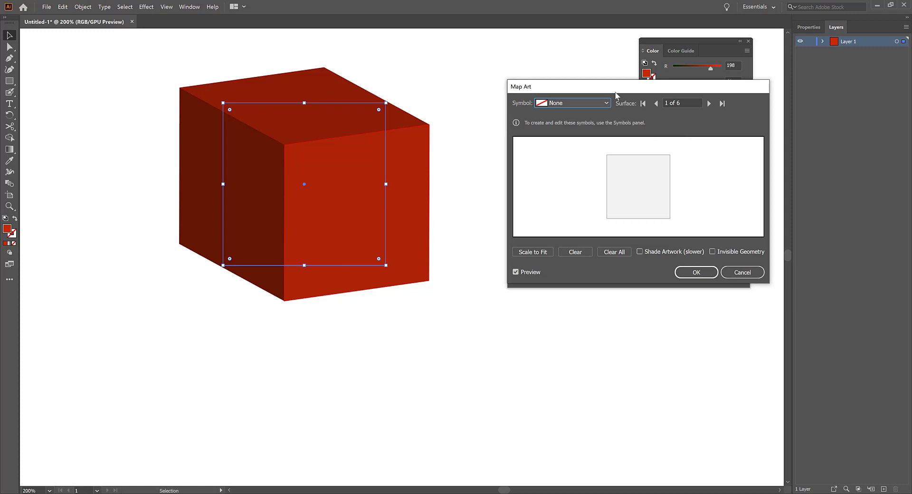
click(607, 103)
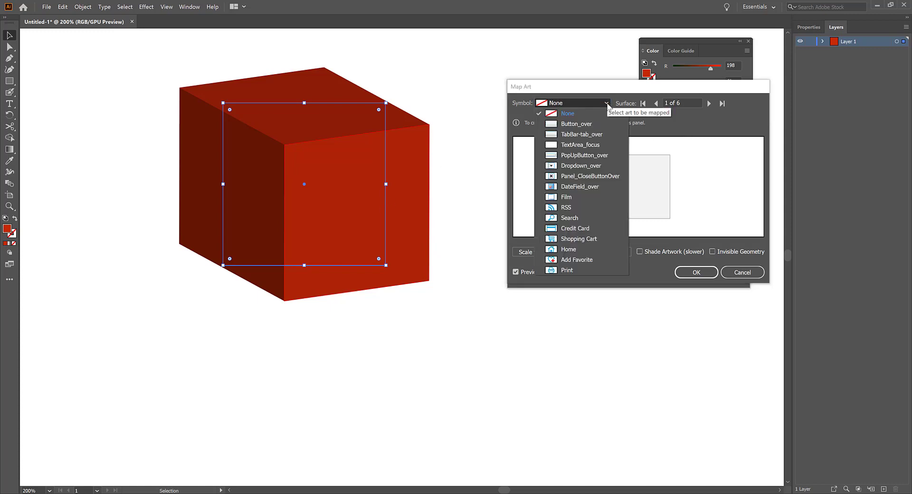
click(607, 105)
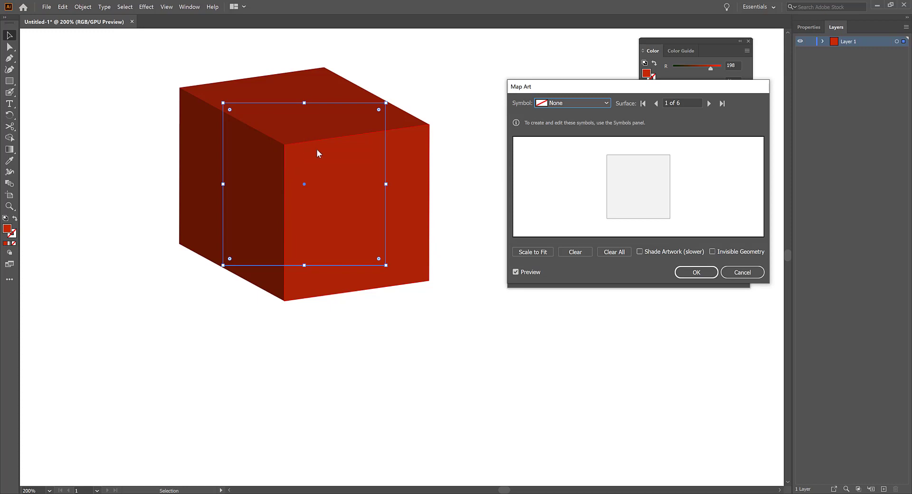
click(709, 103)
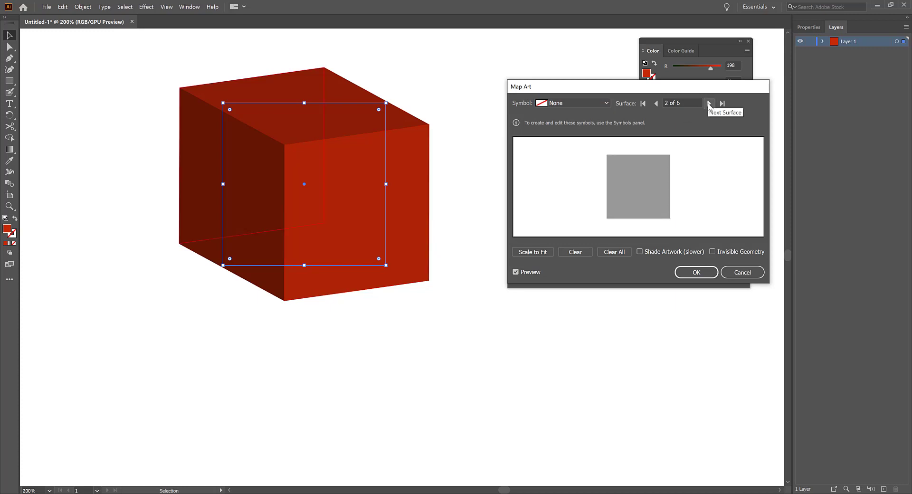
click(709, 103)
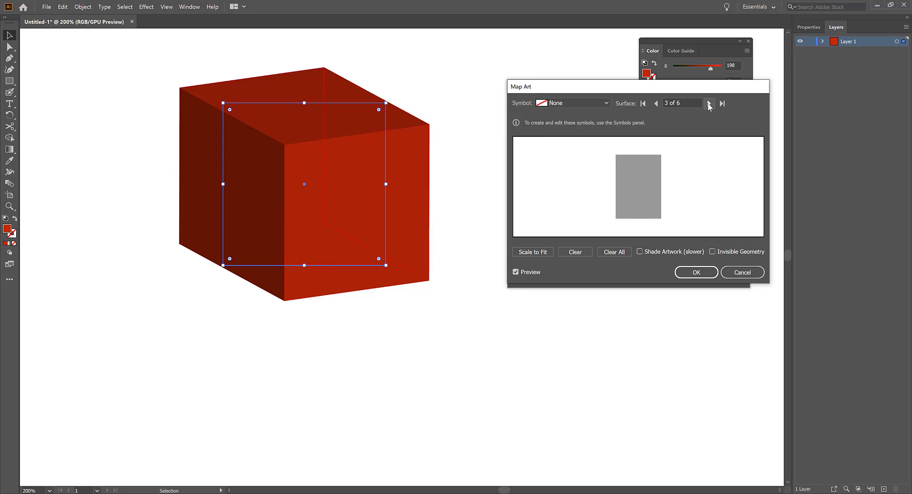
click(709, 103)
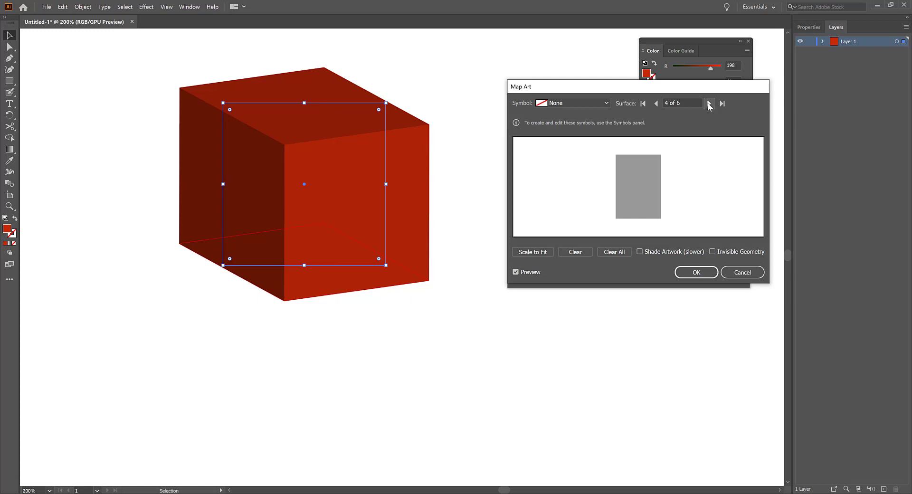
click(709, 103)
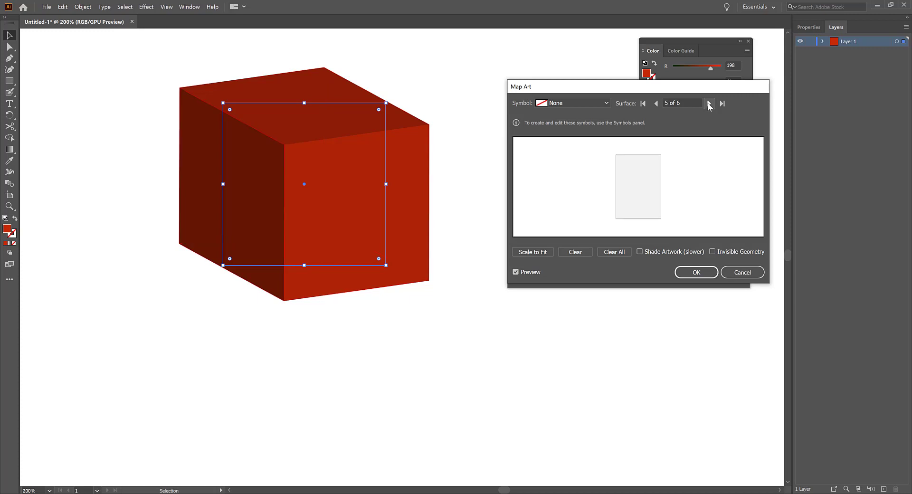
Map the Dropdown_over symbol onto surface 5 and the Credit Card symbol onto surface 6.
click(606, 103)
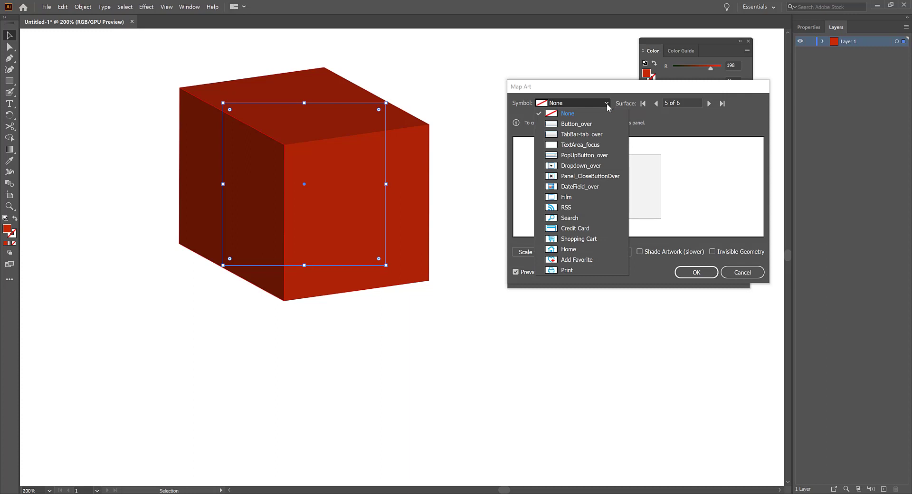
click(606, 104)
click(606, 103)
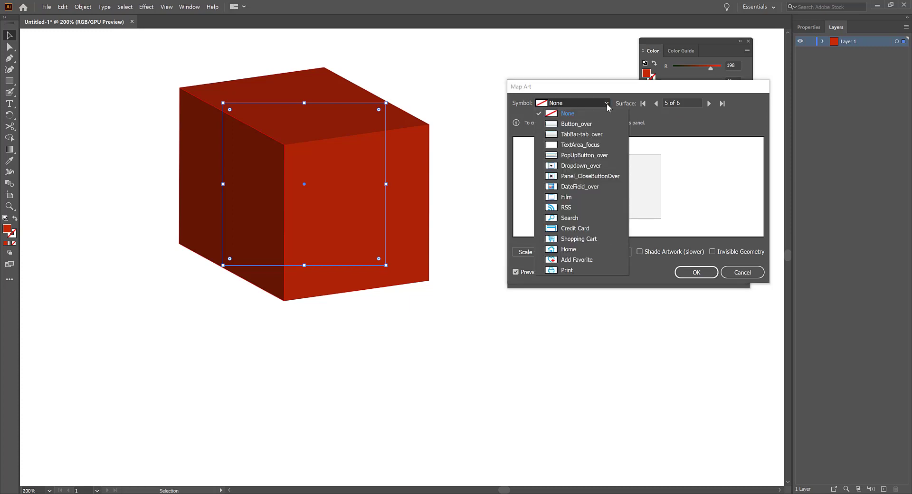
click(575, 167)
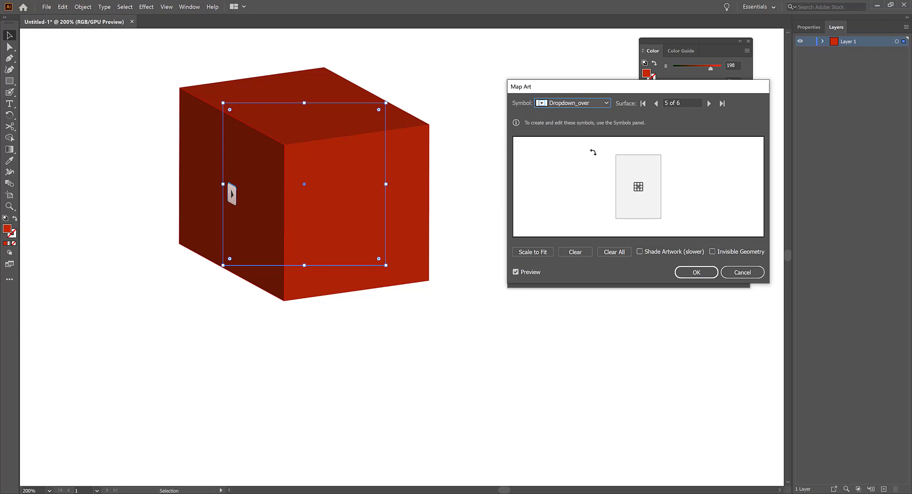
click(709, 103)
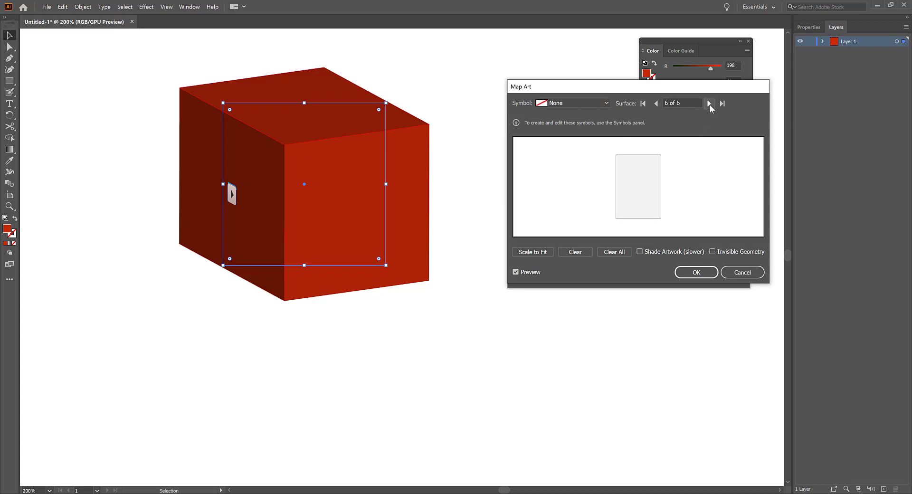
click(604, 103)
click(568, 233)
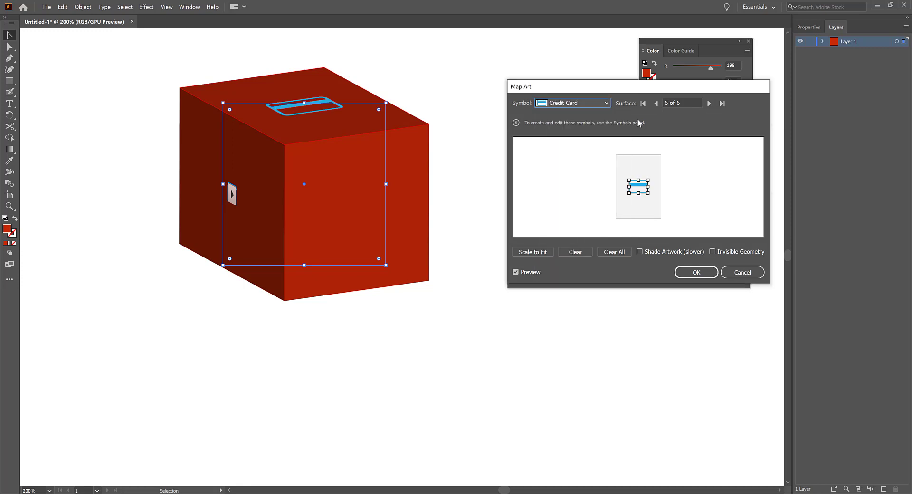
Map the Search symbol onto surface 1 and enlarge it until it nearly fills the front face.
click(709, 103)
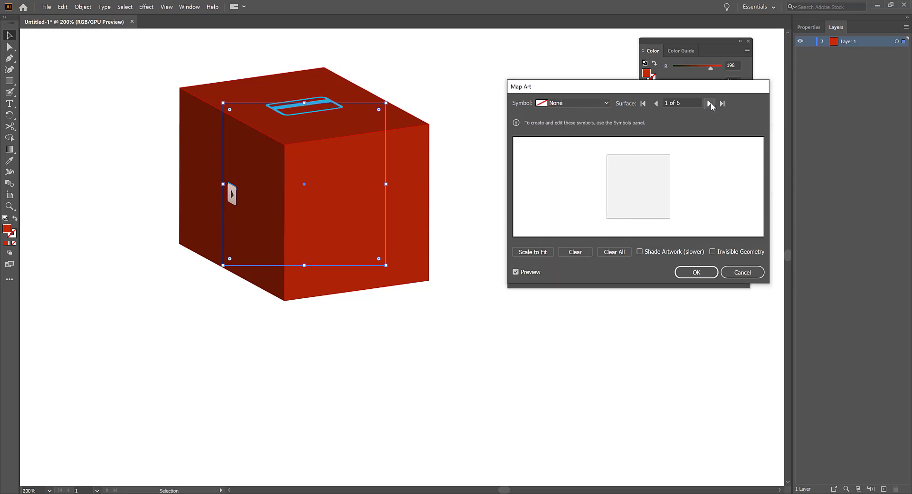
click(606, 103)
click(579, 217)
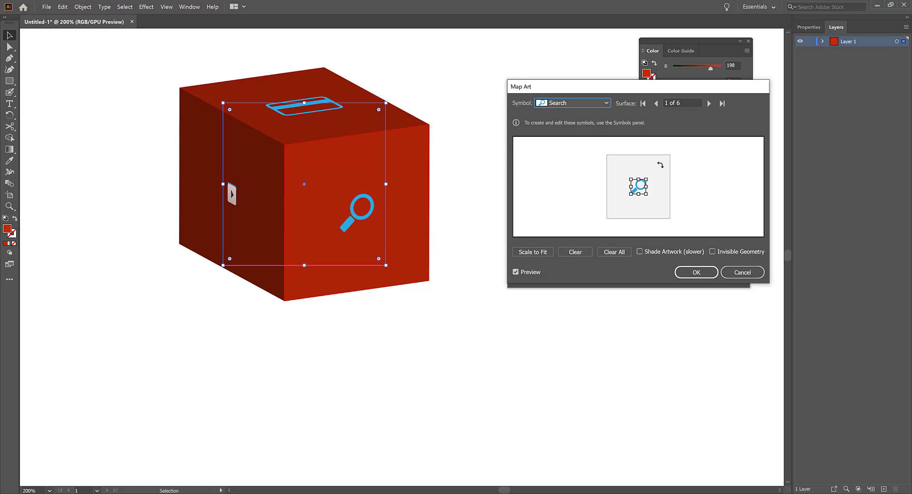
drag(647, 179, 664, 161)
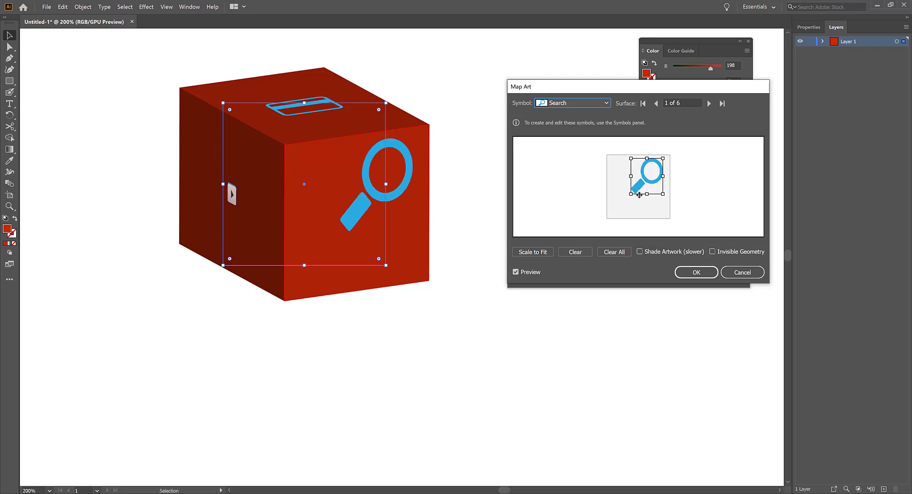
drag(631, 194, 612, 212)
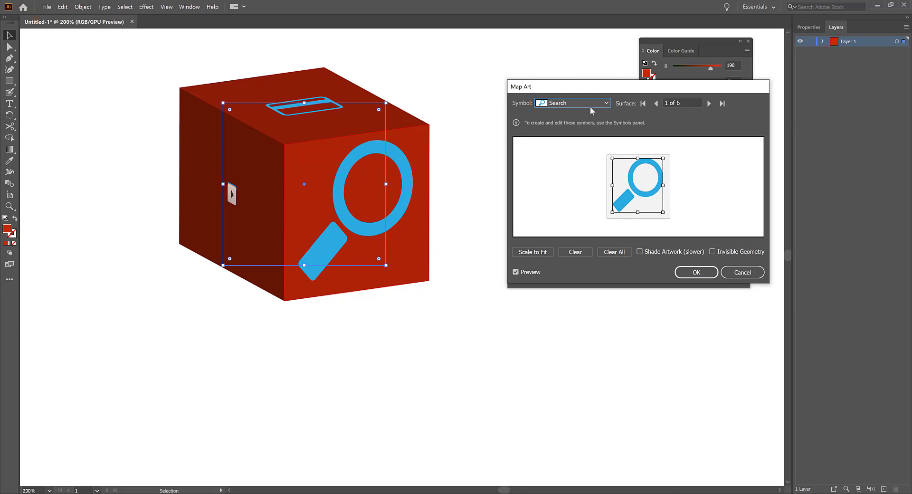
click(606, 103)
click(606, 103)
click(608, 102)
click(608, 103)
click(708, 104)
click(656, 103)
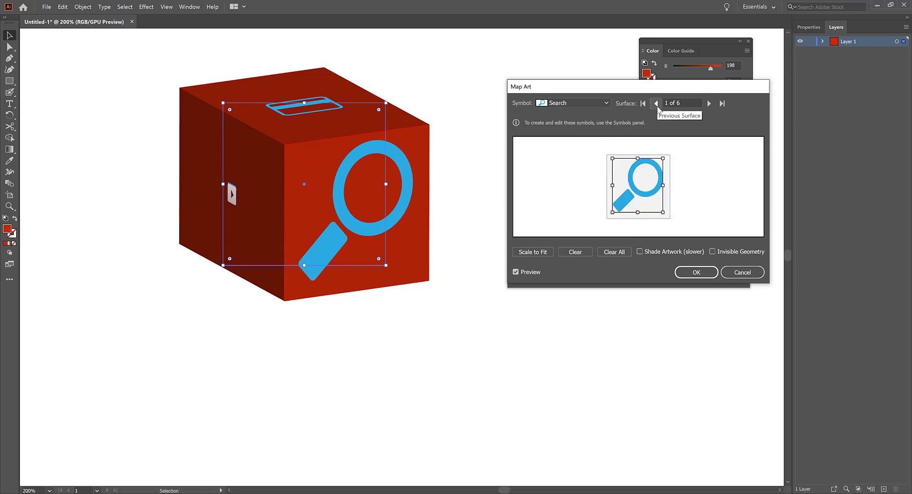
Return to surface 5, enlarge its Dropdown_over symbol and scale it to fit the whole face.
click(656, 103)
click(656, 103)
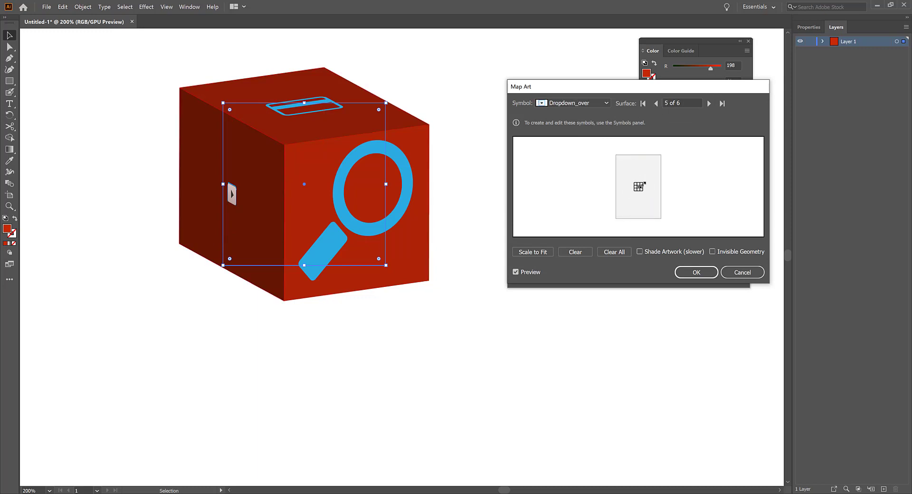
drag(639, 184, 620, 203)
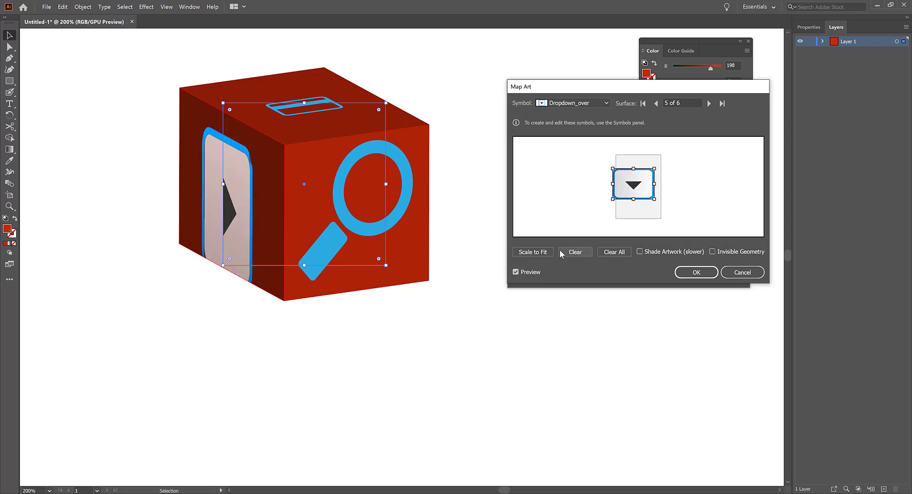
click(547, 252)
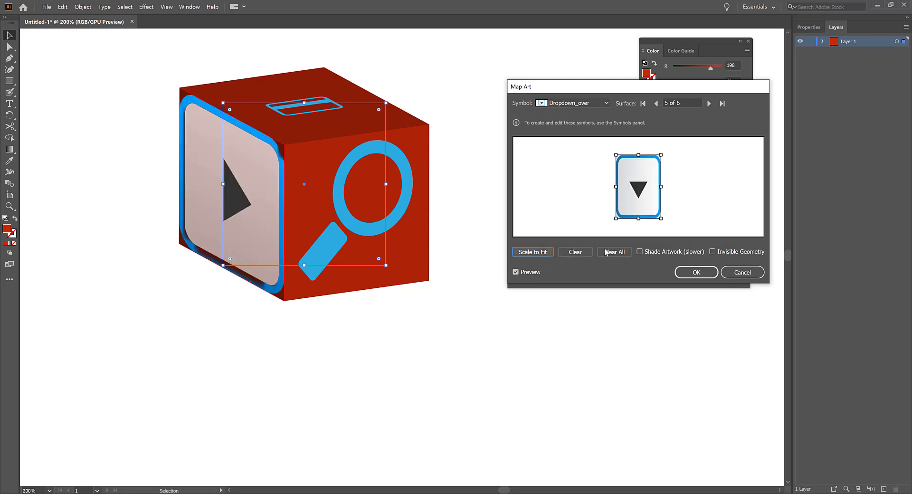
Clear the mapped artwork from surface 5 and from all other surfaces.
click(586, 253)
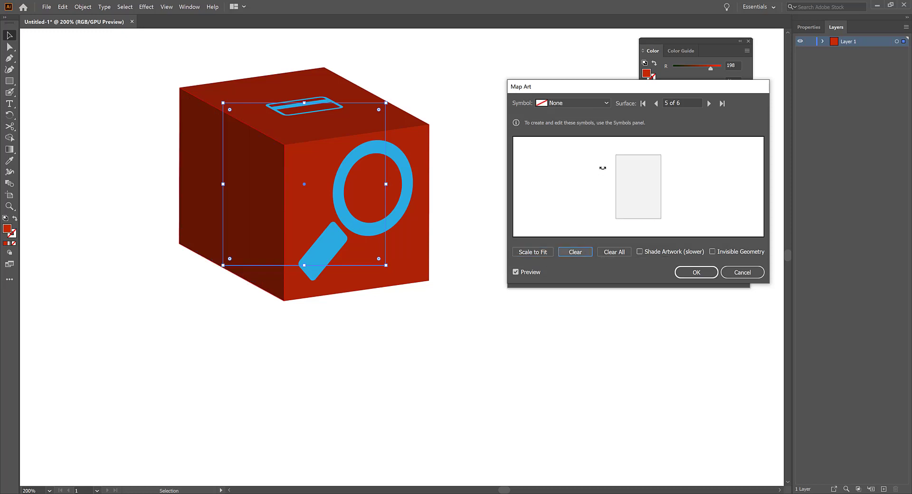
click(619, 254)
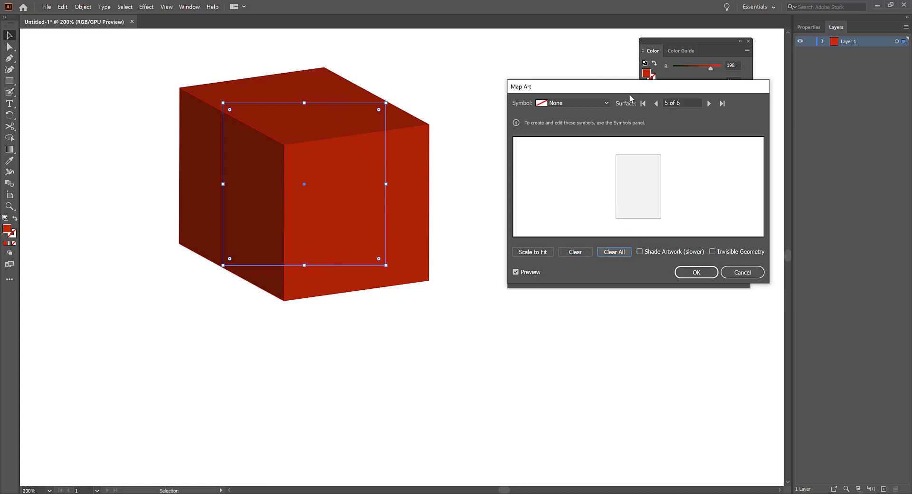
Map the RSS symbol onto surface 5, enlarge it to nearly fill the face, and adjust its position and height.
click(607, 103)
click(561, 208)
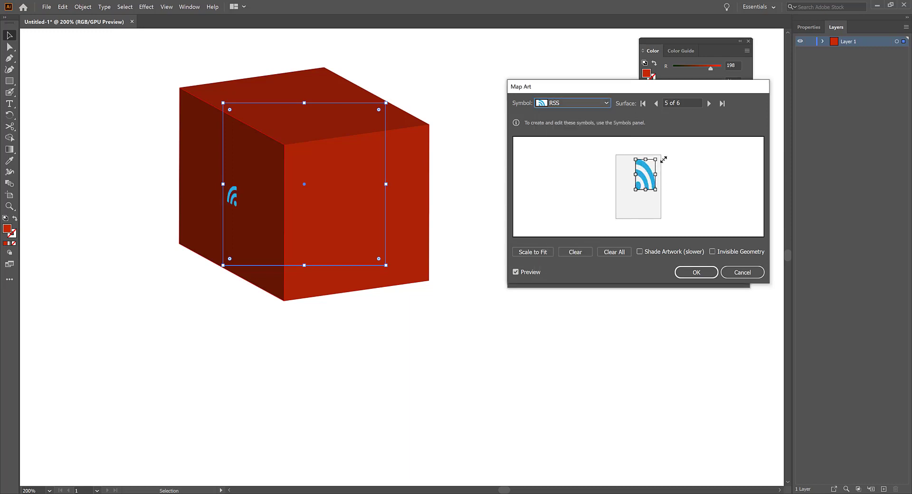
drag(664, 159, 660, 153)
drag(636, 192, 620, 212)
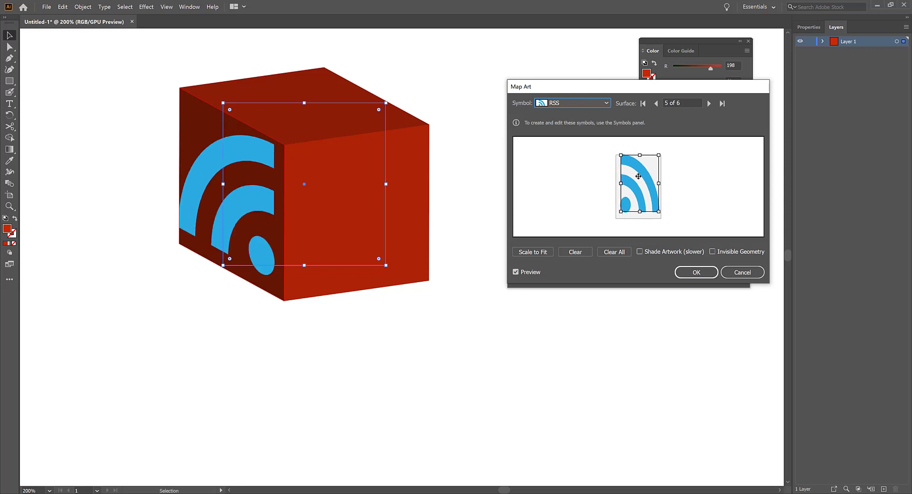
drag(644, 171, 643, 177)
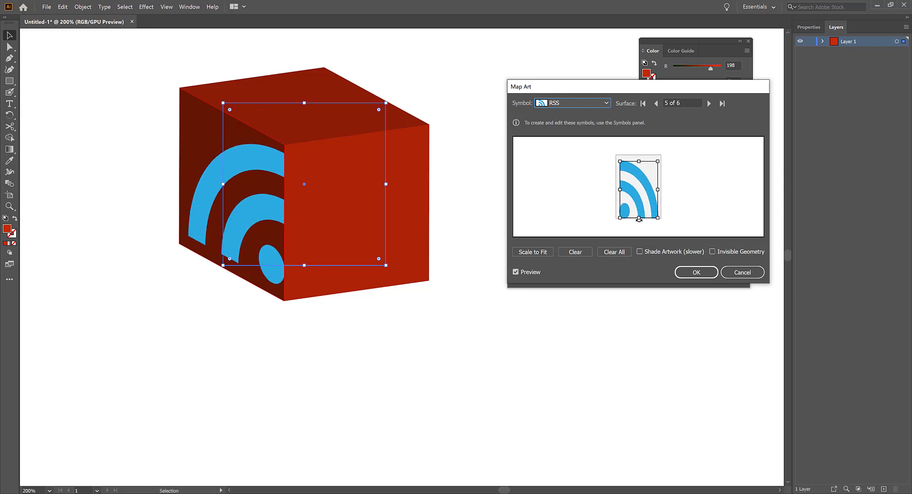
drag(639, 219, 643, 209)
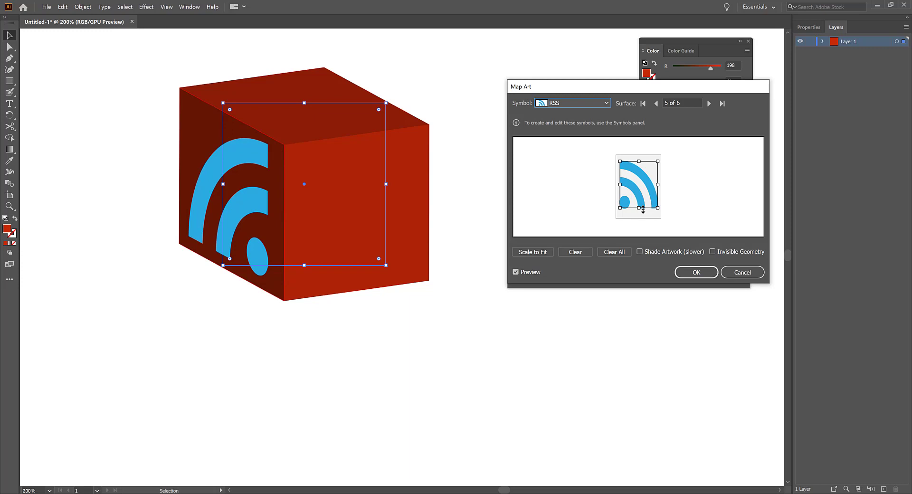
Compare the mapped RSS artwork with Shade Artwork on and off, leaving the option off.
click(640, 252)
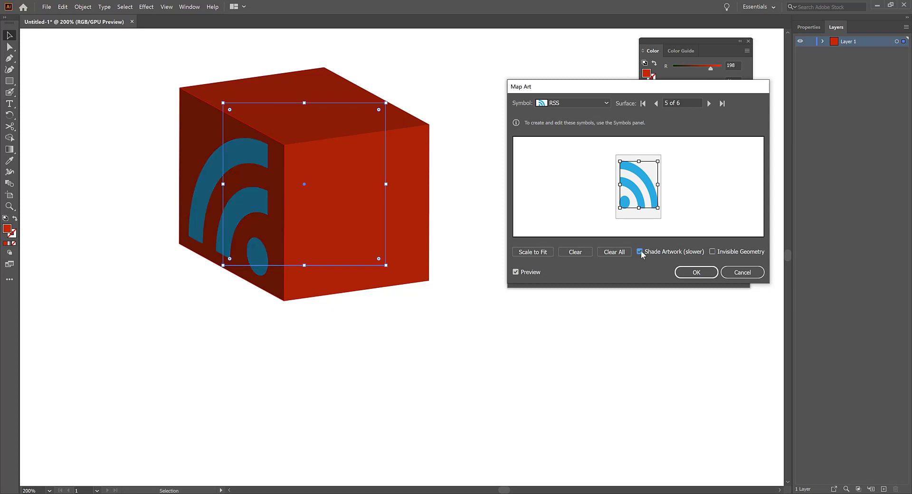
click(640, 252)
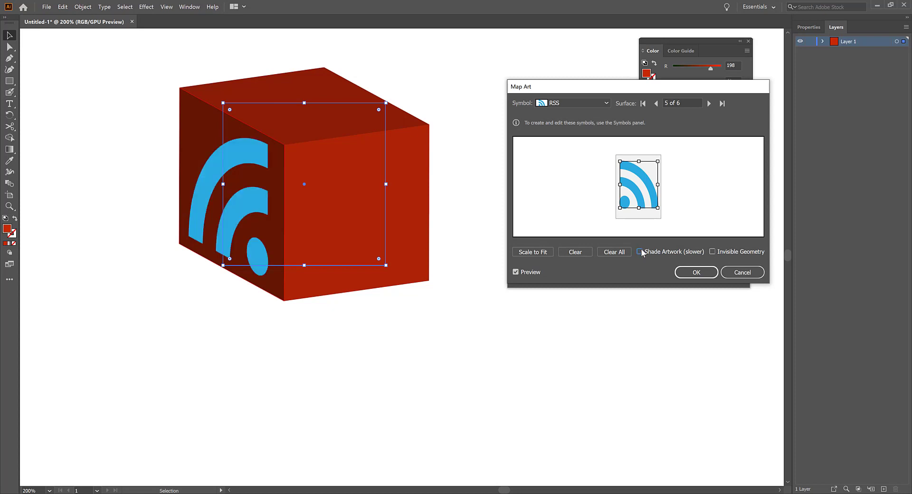
click(640, 251)
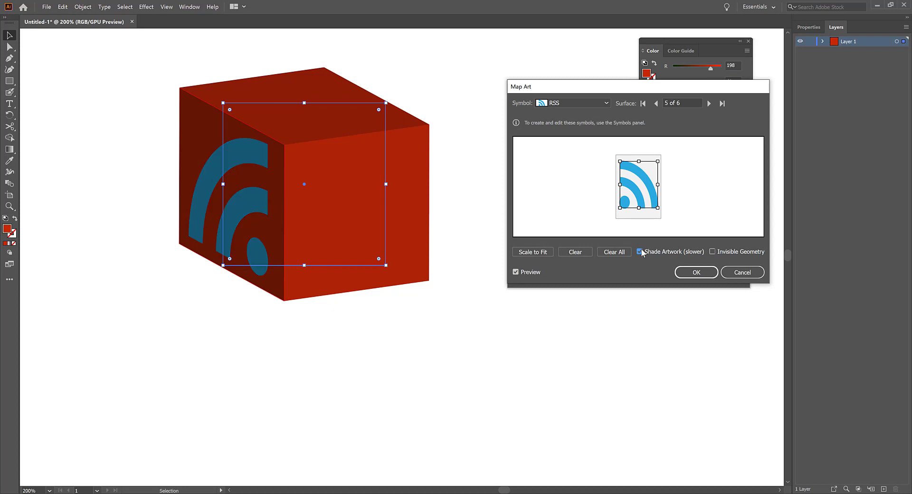
click(640, 251)
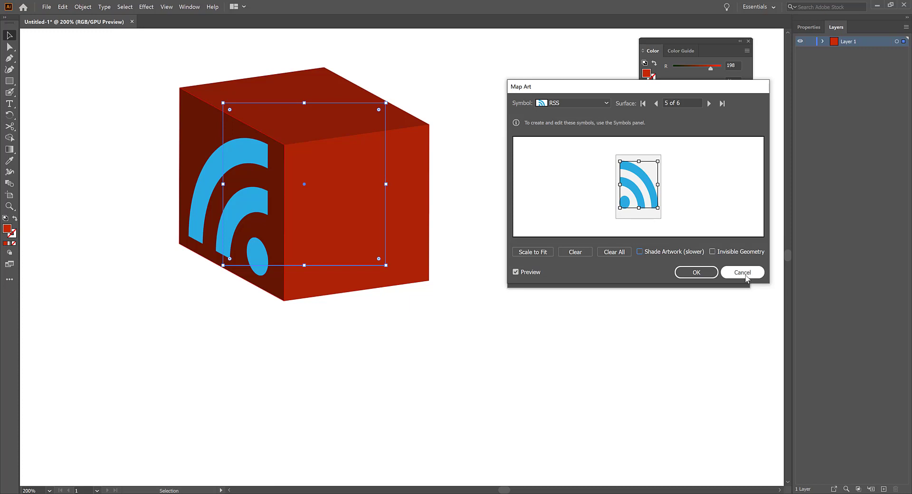
Apply the 3D extrusion with its mapped RSS artwork and move the box left to free space beside it.
click(745, 274)
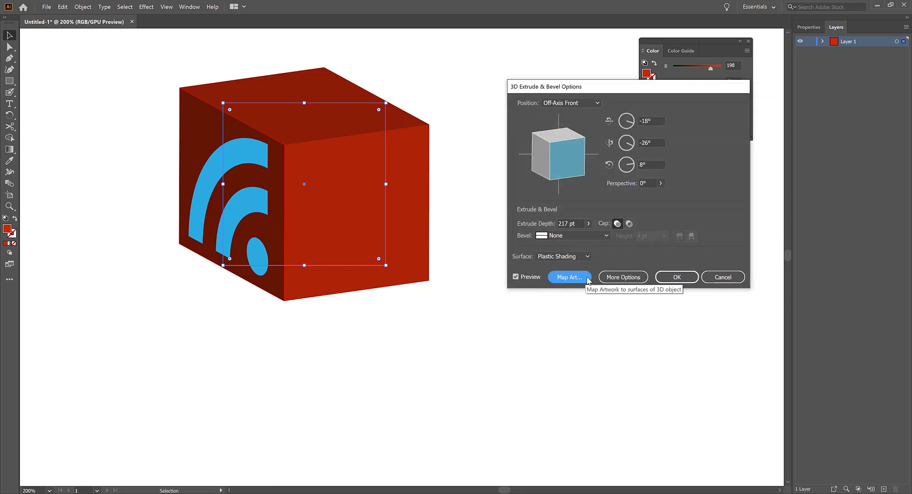
click(691, 280)
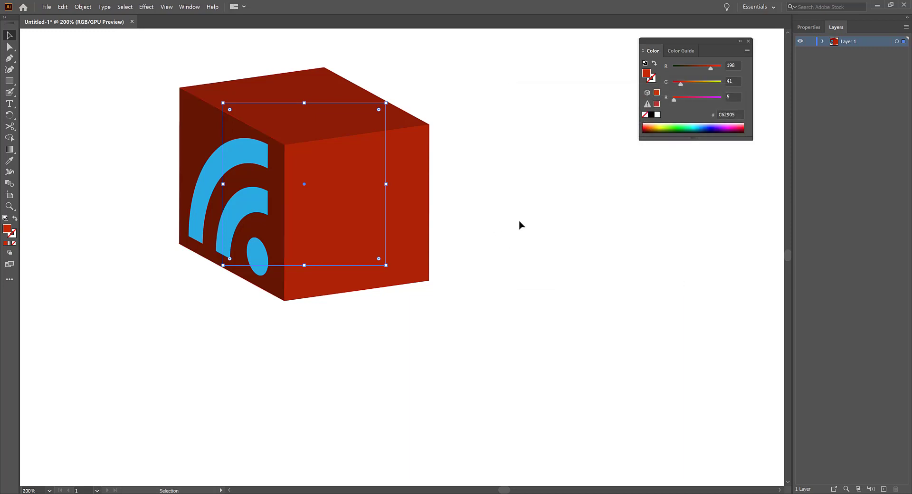
drag(401, 205, 332, 204)
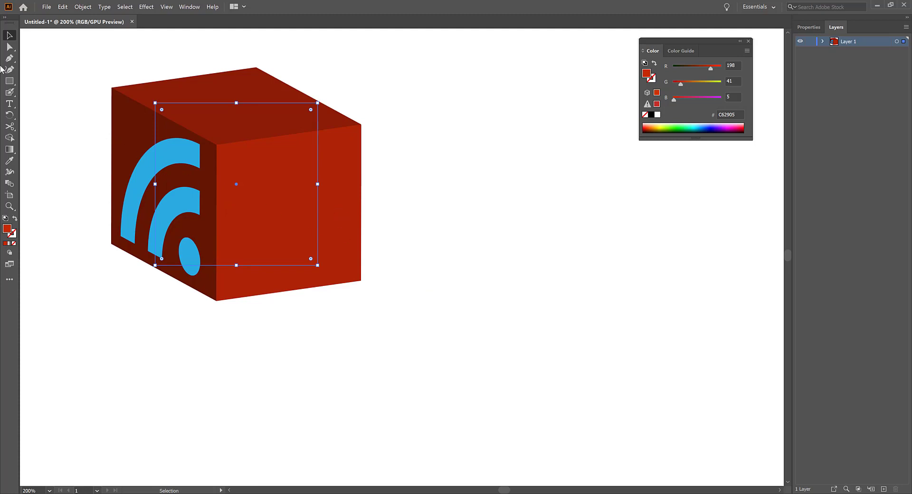
Draw a flat red square on the empty canvas to the right of the 3D box.
click(10, 85)
drag(410, 158, 588, 184)
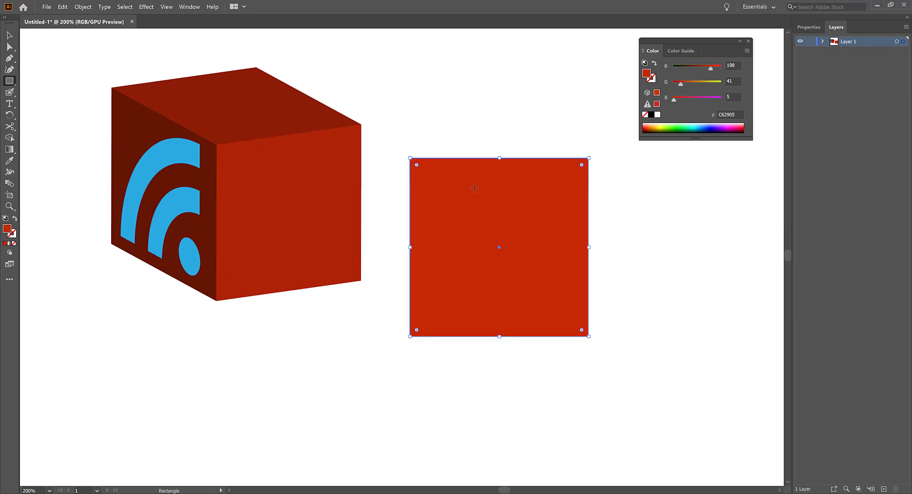
click(10, 35)
click(437, 87)
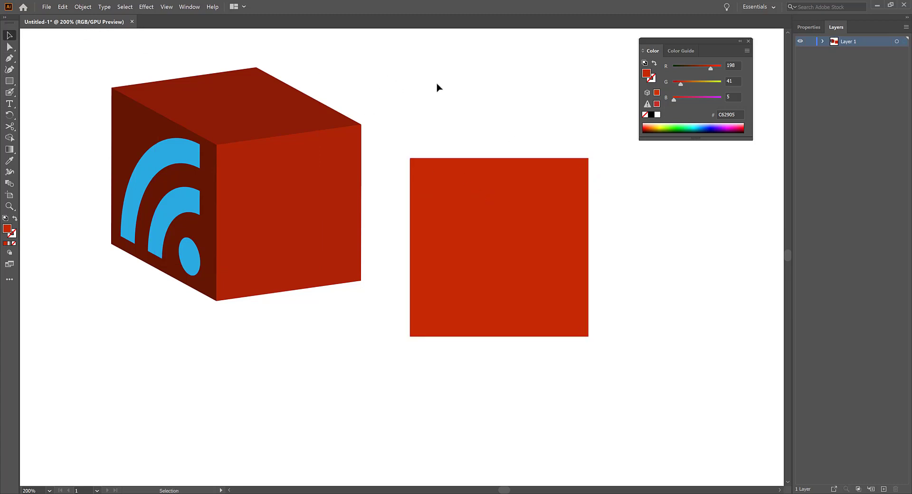
Draw a horizontal rectangle along the red square's top edge, spanning its full width.
ctrl+click(506, 205)
drag(482, 290, 557, 224)
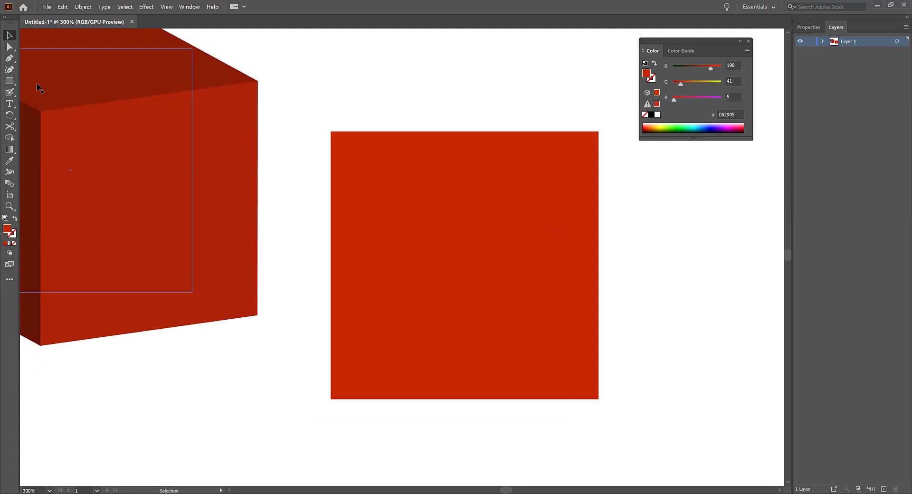
click(9, 81)
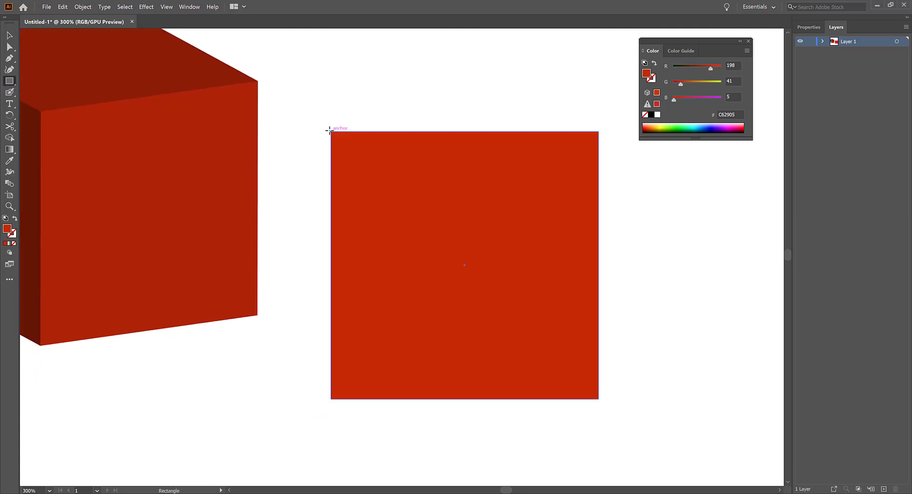
drag(329, 131, 602, 178)
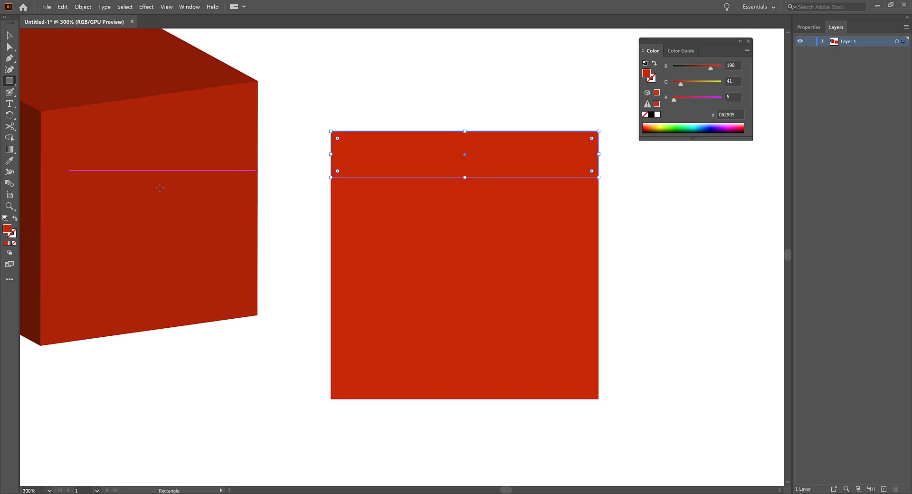
Fill the horizontal strip on the square with the tan colour BC915C.
double_click(7, 229)
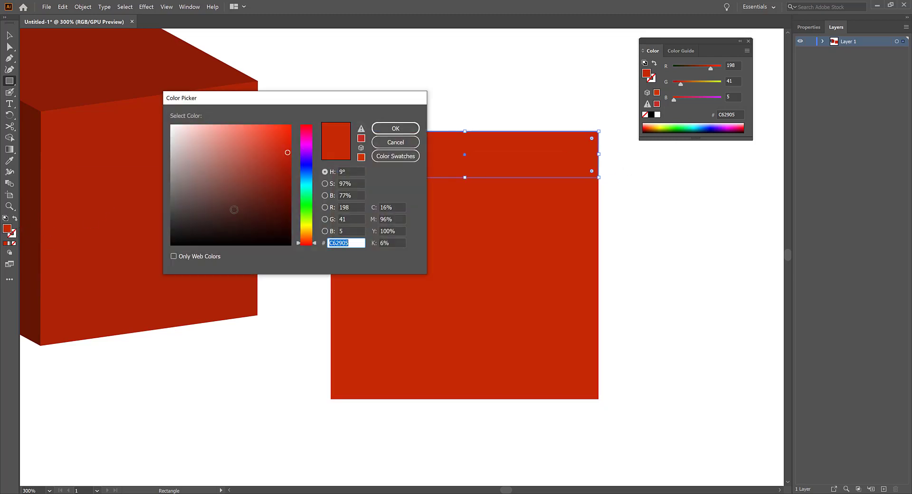
click(231, 156)
drag(314, 245, 314, 234)
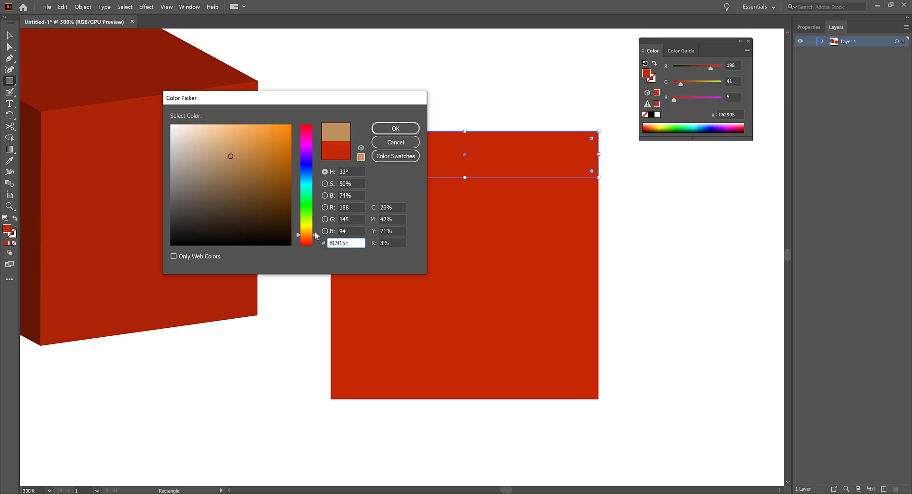
click(396, 129)
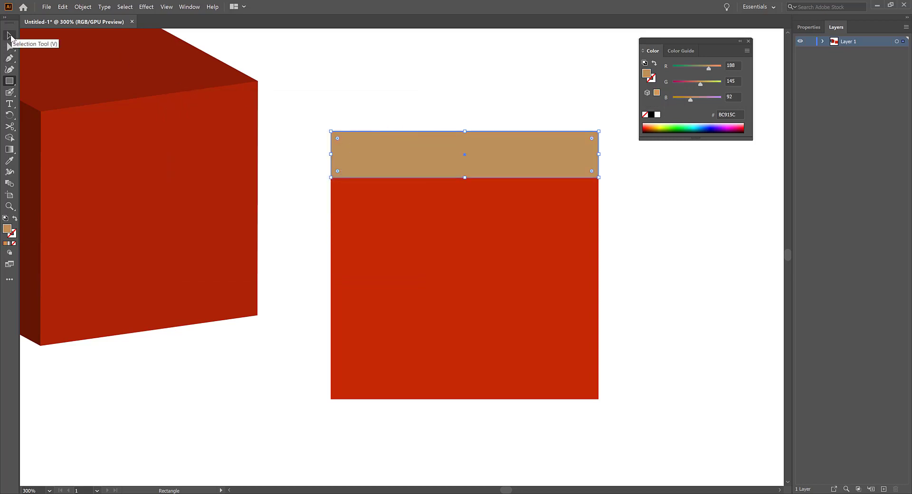
click(9, 36)
drag(385, 156, 385, 213)
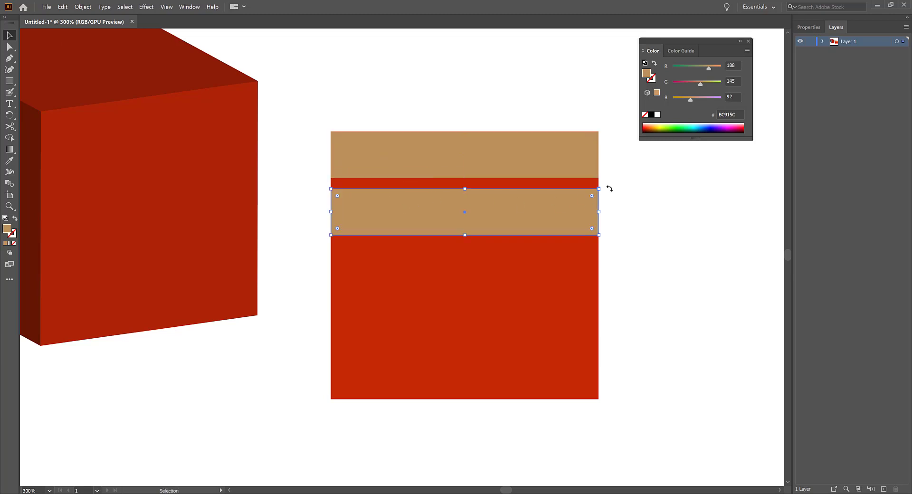
drag(611, 197, 475, 294)
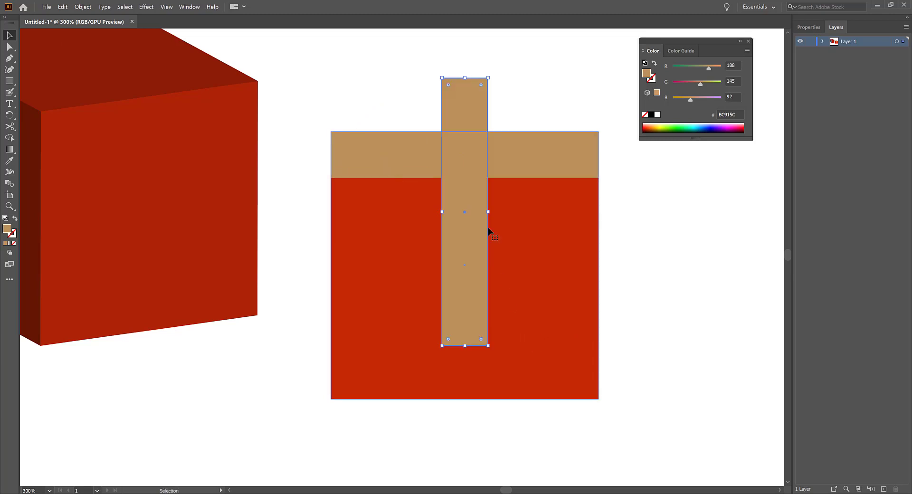
drag(488, 227, 577, 247)
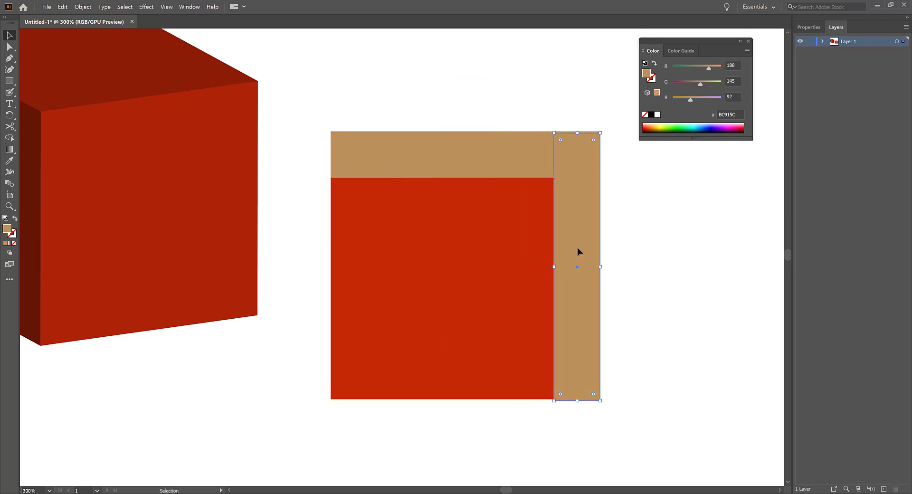
key(Delete)
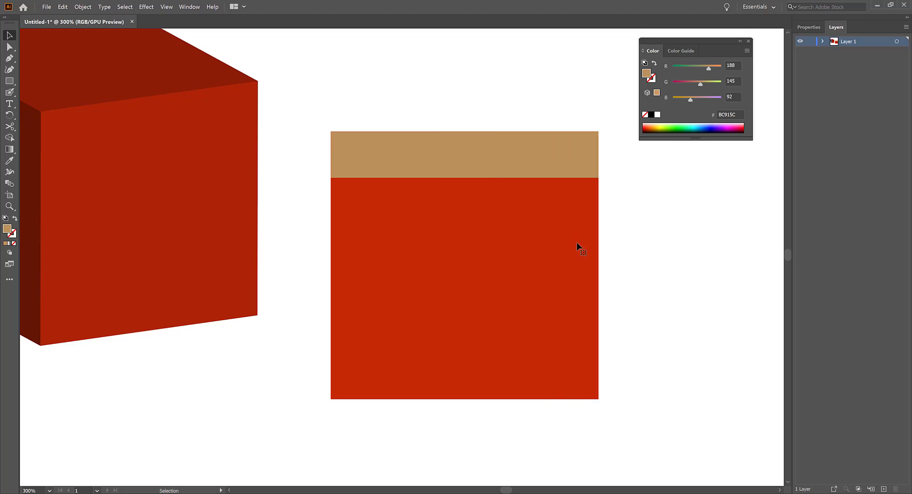
Give the tan strip a dark brown 542C00 stroke and deselect it.
click(450, 165)
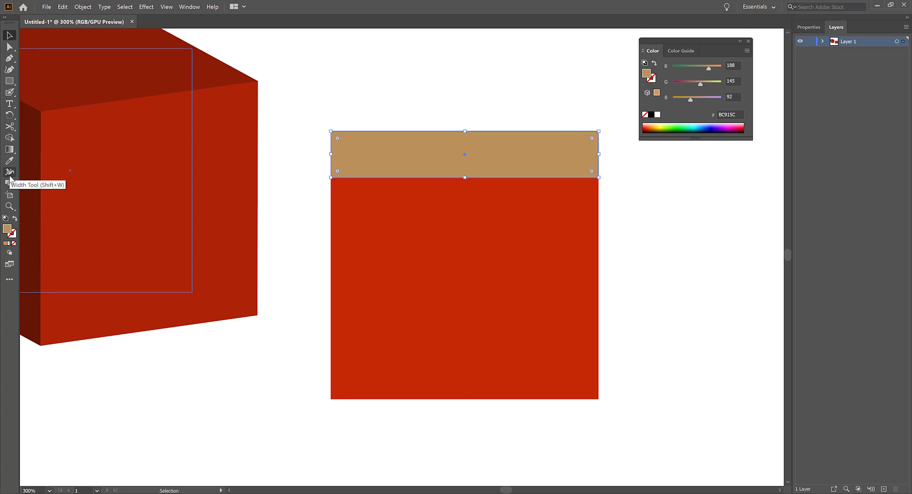
double_click(12, 233)
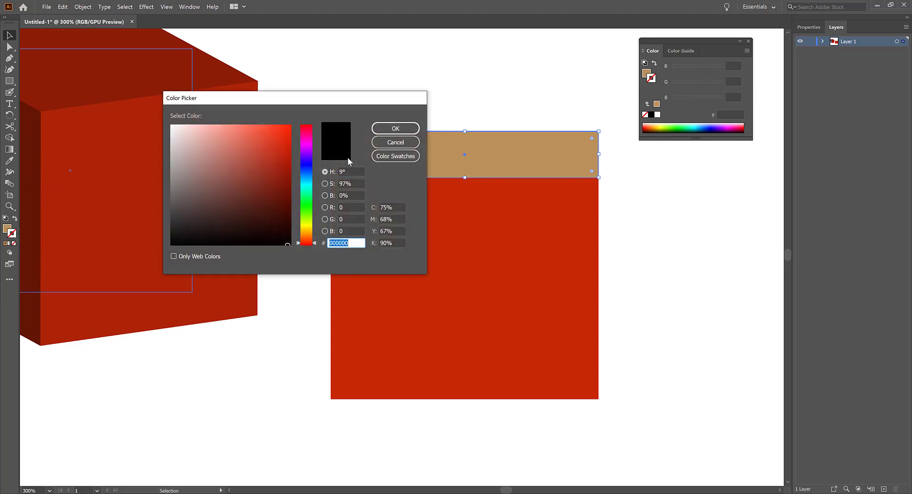
click(399, 142)
key(i)
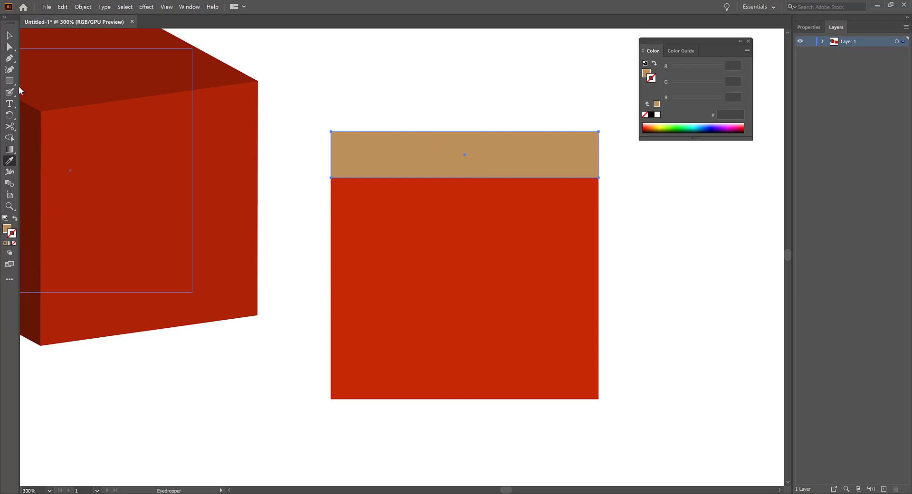
double_click(6, 230)
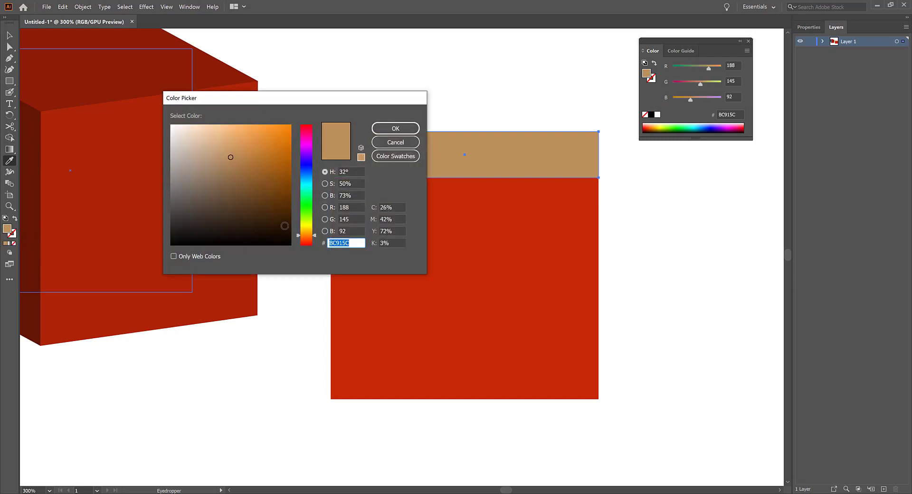
click(392, 129)
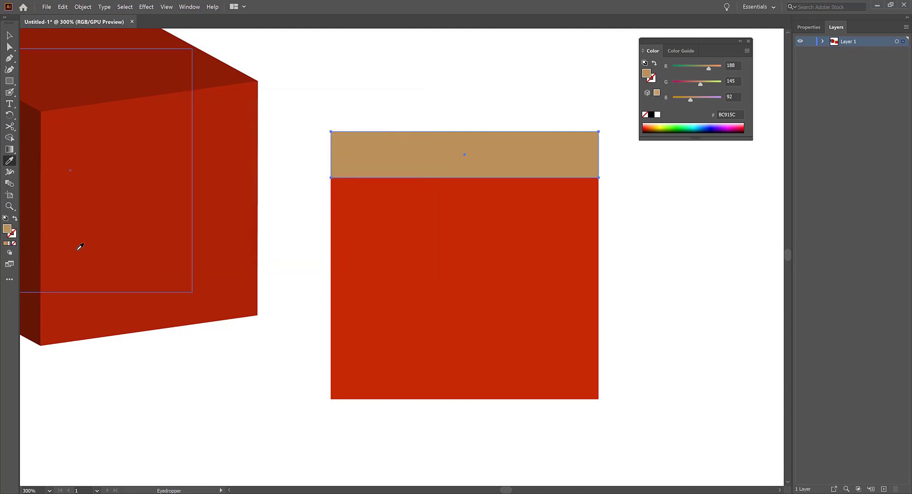
double_click(12, 234)
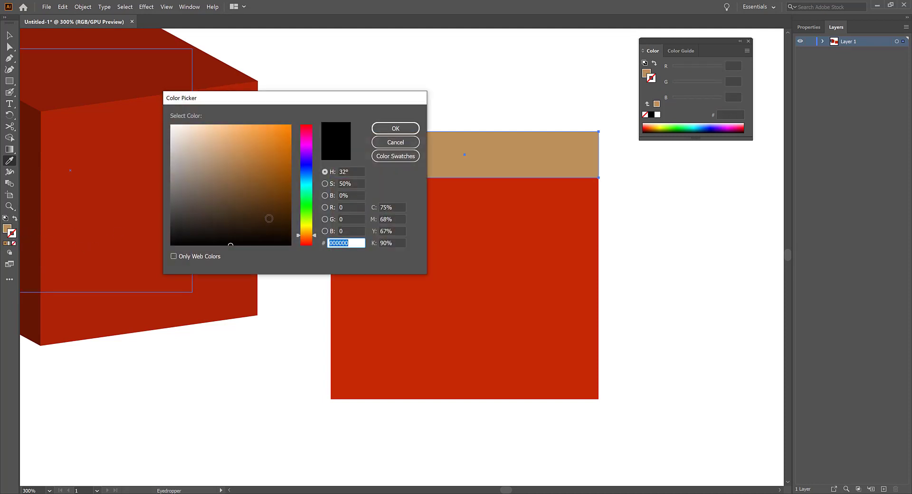
drag(269, 219, 295, 205)
click(388, 129)
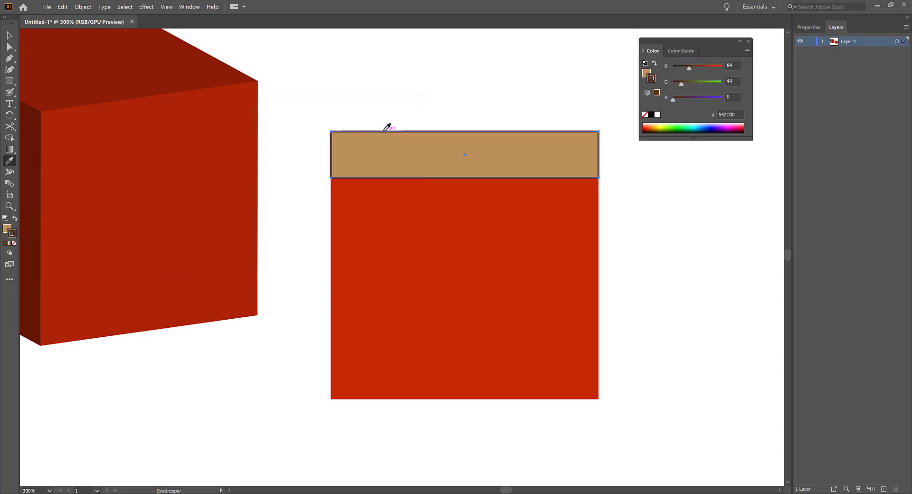
key(v)
click(360, 40)
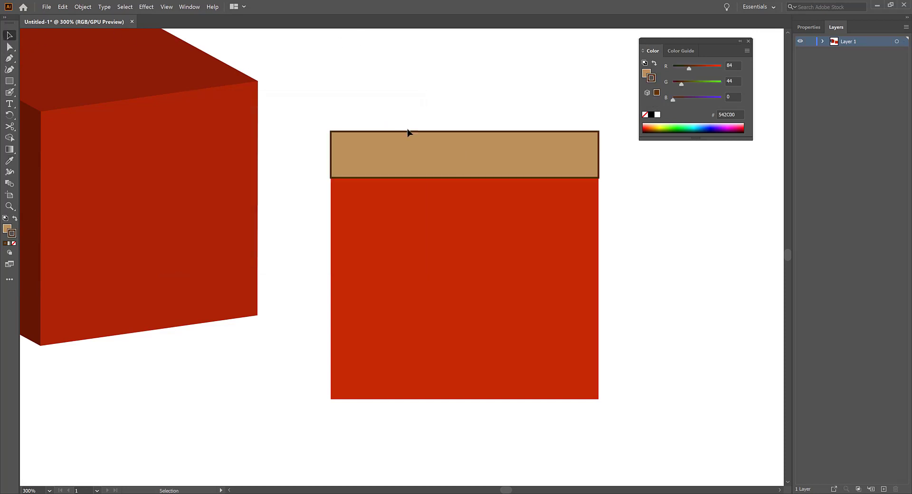
Duplicate the outlined tan strip, rotate the copy 90° and align it along the red square's left edge.
drag(408, 131, 411, 221)
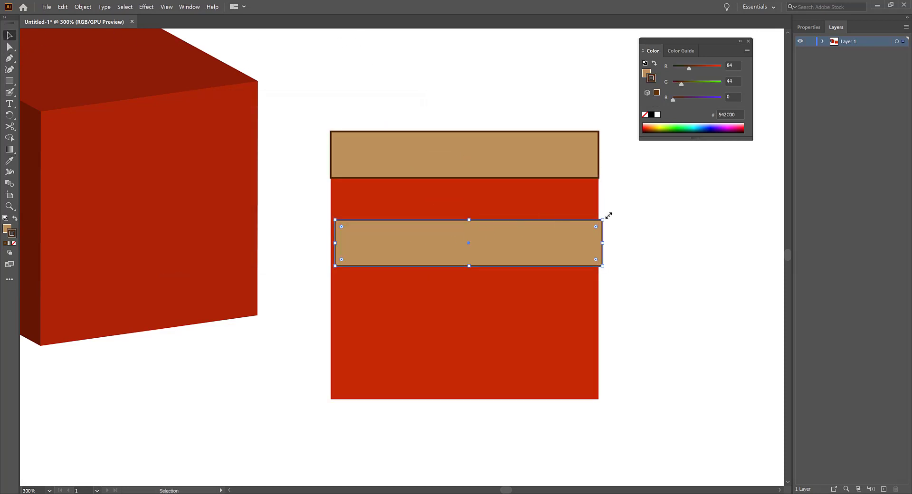
drag(611, 272, 525, 338)
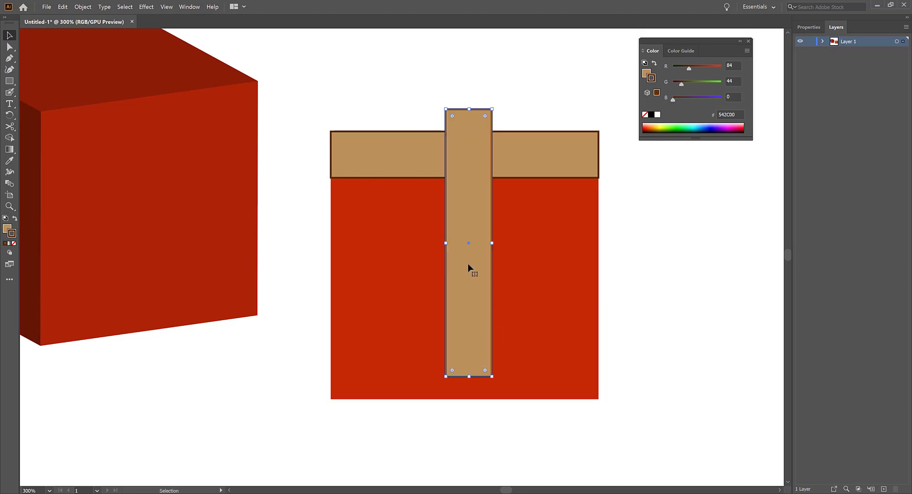
drag(442, 188, 350, 206)
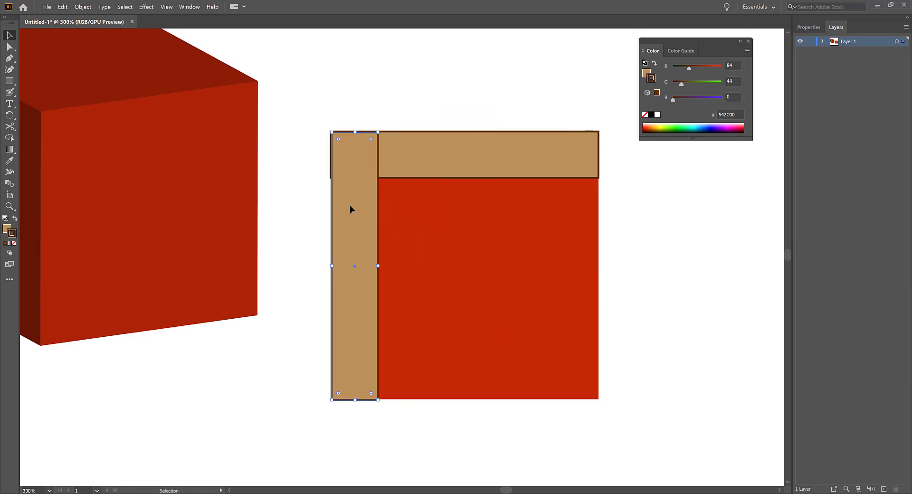
key(Left)
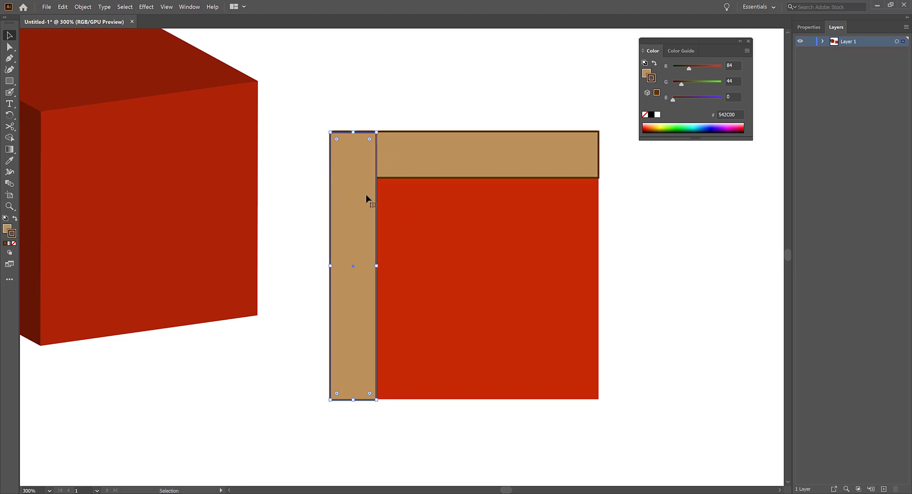
Complete the plank frame with a vertical copy along the square's right edge and a horizontal copy along its bottom edge.
drag(366, 198, 577, 210)
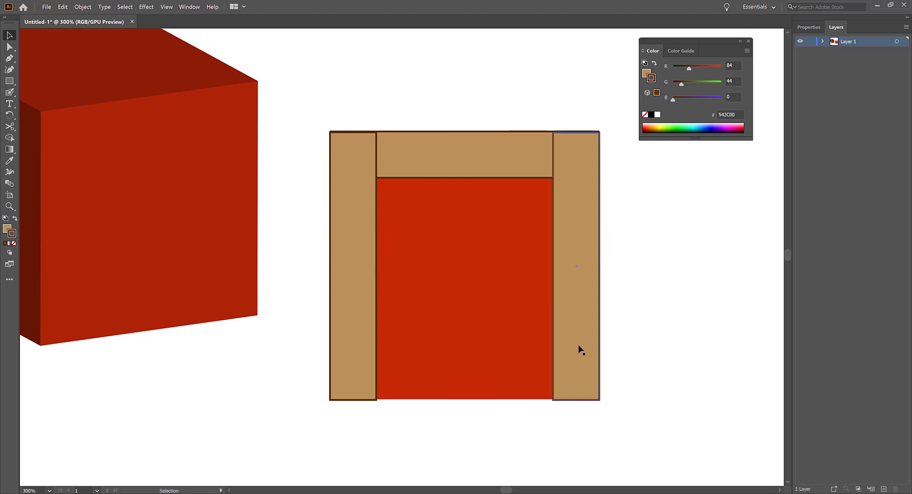
drag(580, 350, 462, 352)
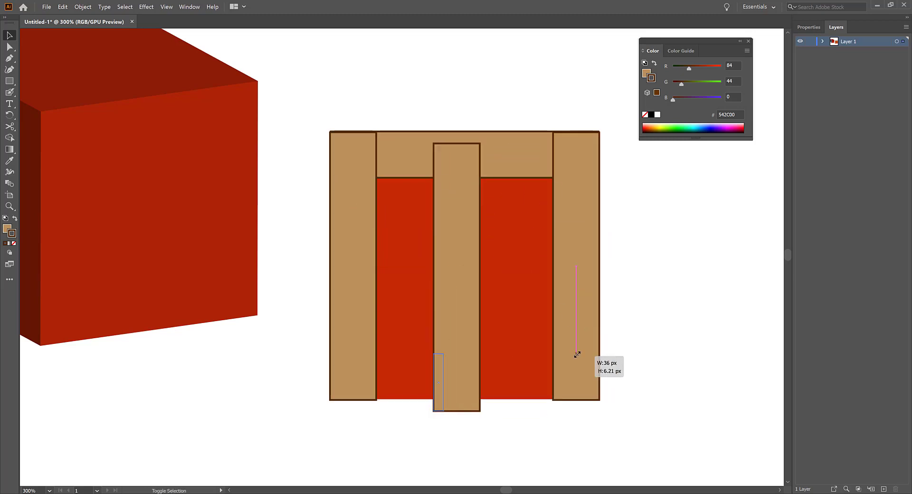
drag(486, 138, 595, 313)
drag(493, 291, 498, 377)
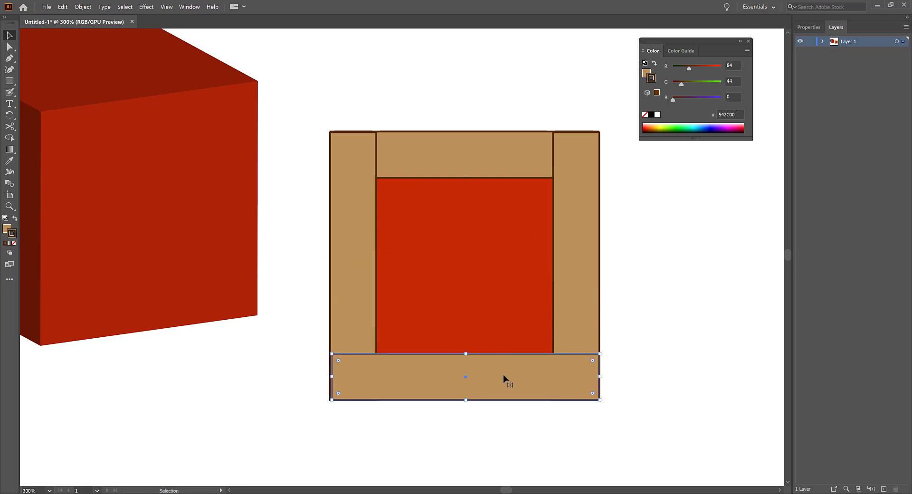
click(677, 325)
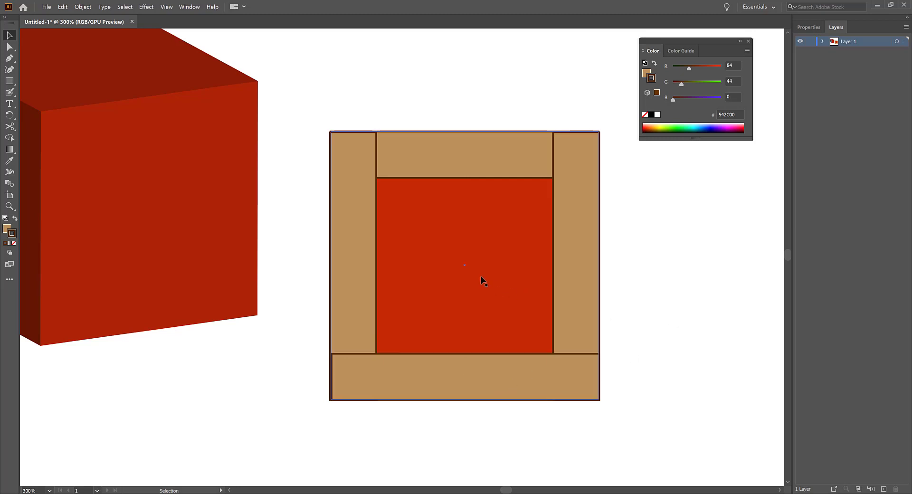
click(390, 373)
click(311, 336)
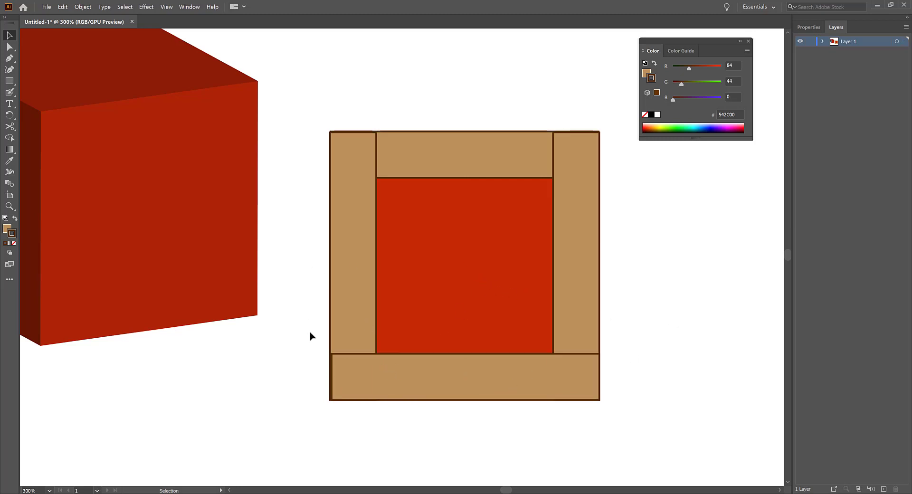
drag(298, 288, 351, 427)
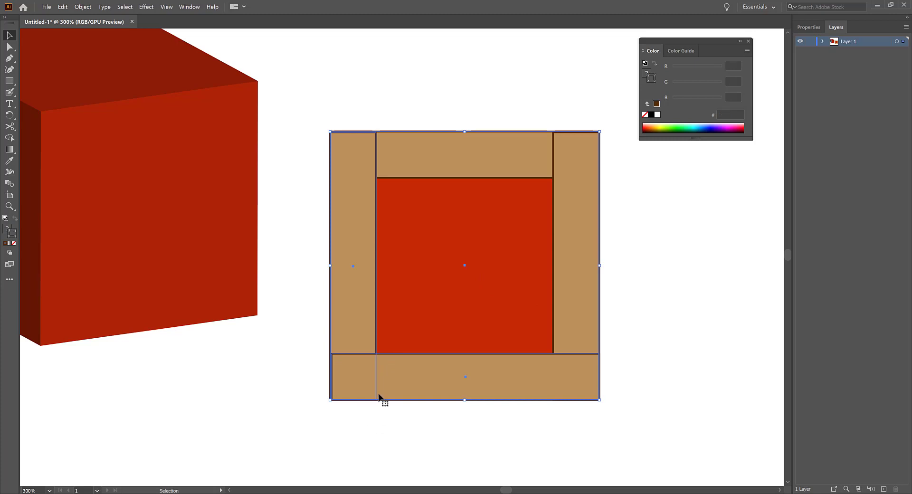
click(638, 206)
Match the red square's fill and stroke to the tan planks with the Eyedropper, and deselect it.
click(488, 249)
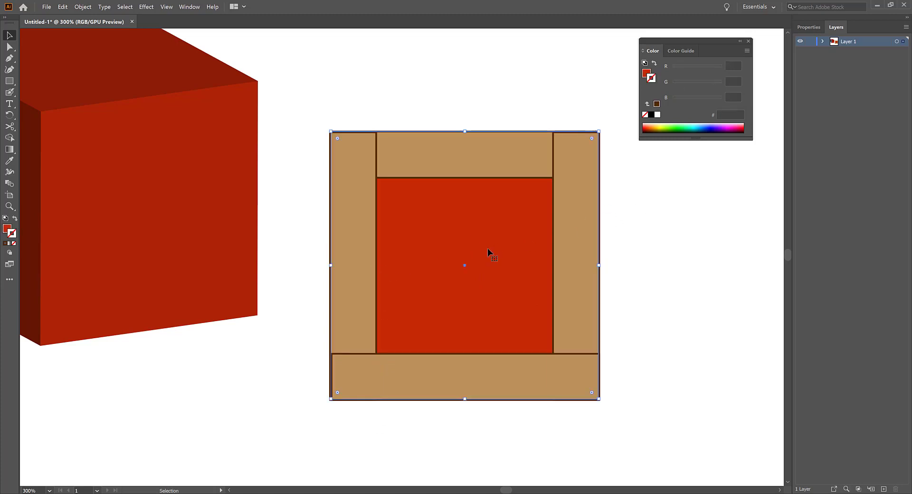
key(i)
click(486, 157)
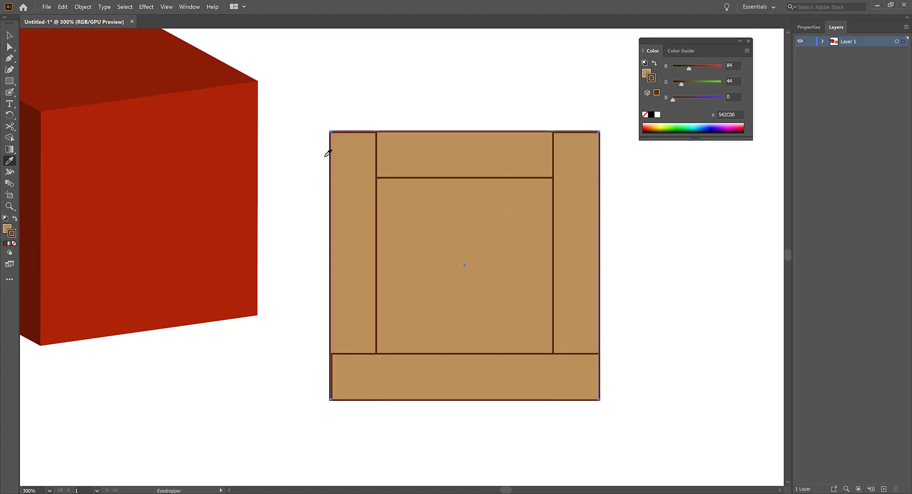
click(10, 36)
click(364, 79)
Copy the top plank and paste it in front so it overlaps the ends of the vertical planks.
ctrl+alt+click(514, 233)
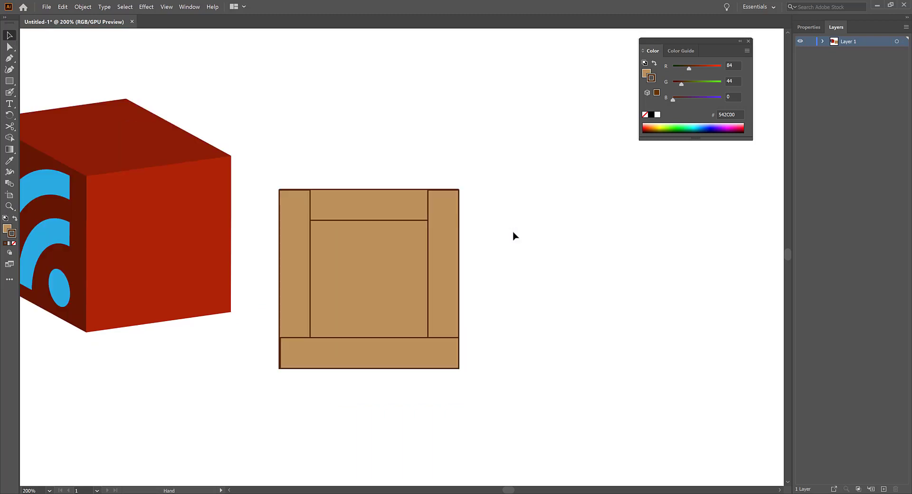
ctrl+click(395, 254)
click(369, 167)
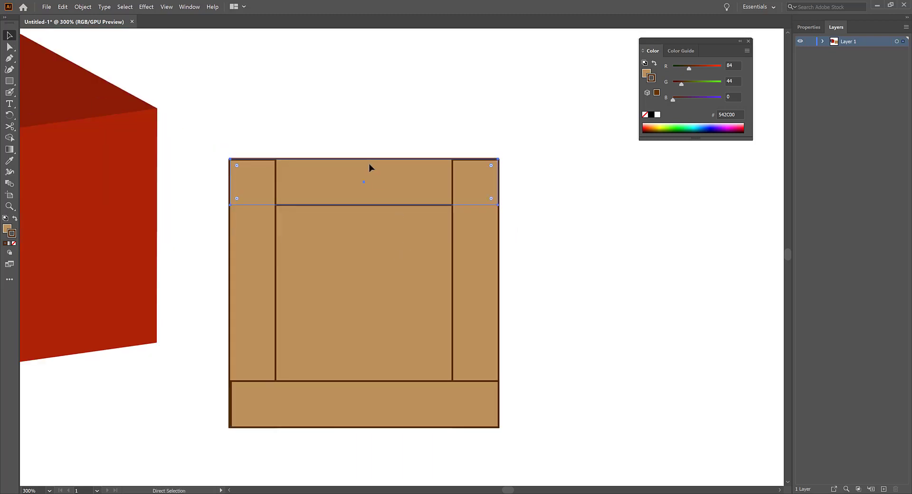
key(ctrl+c)
key(ctrl+f)
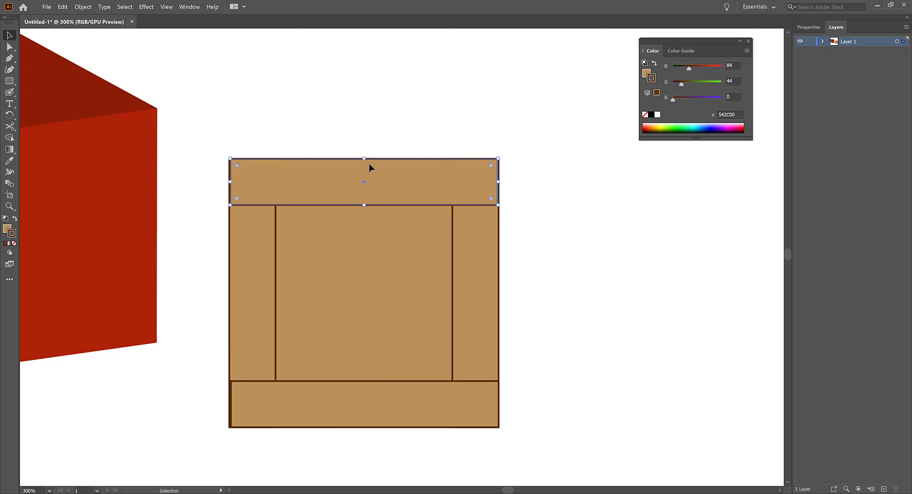
Align the top and bottom planks to each other by their horizontal centres and deselect them.
click(369, 400)
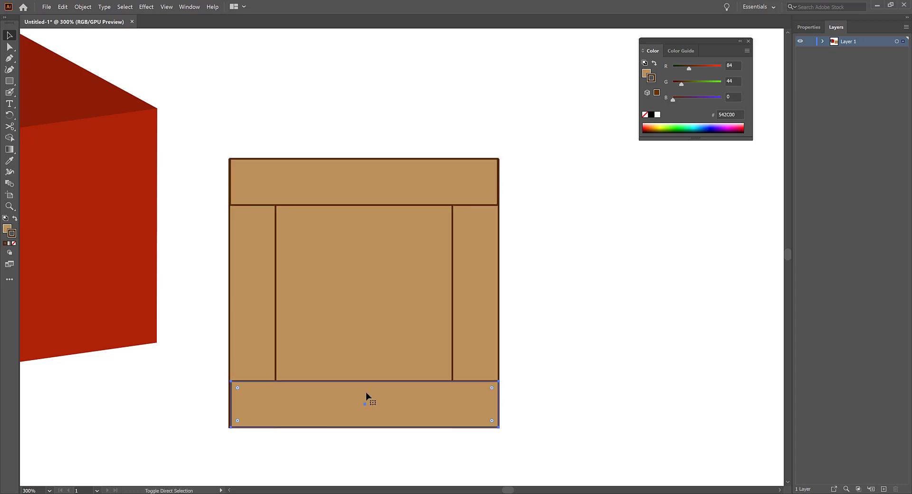
shift+click(370, 188)
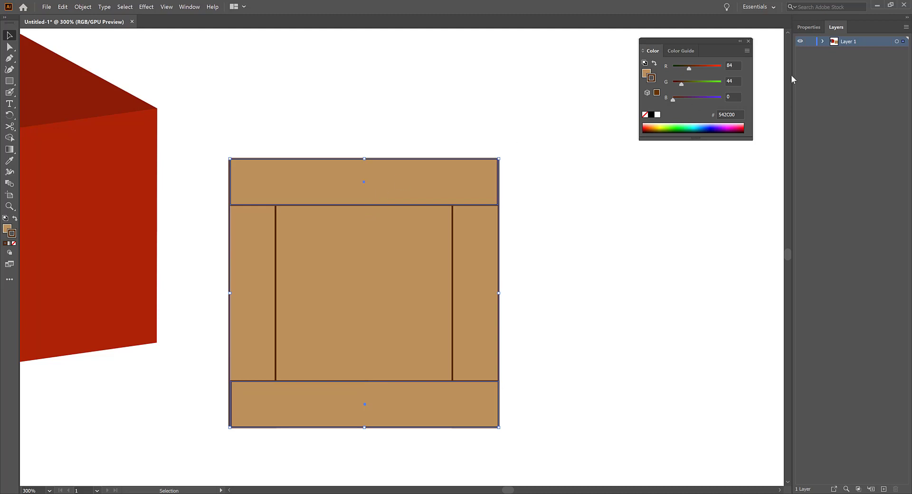
click(808, 28)
click(833, 216)
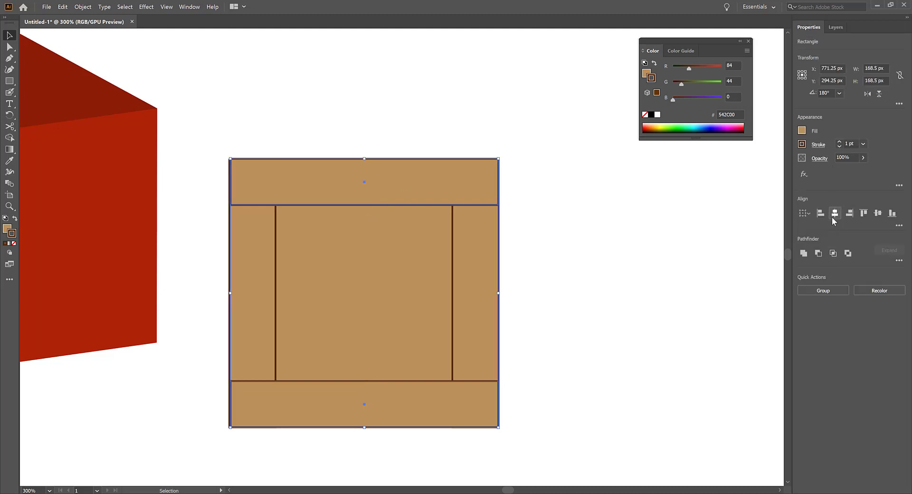
click(684, 340)
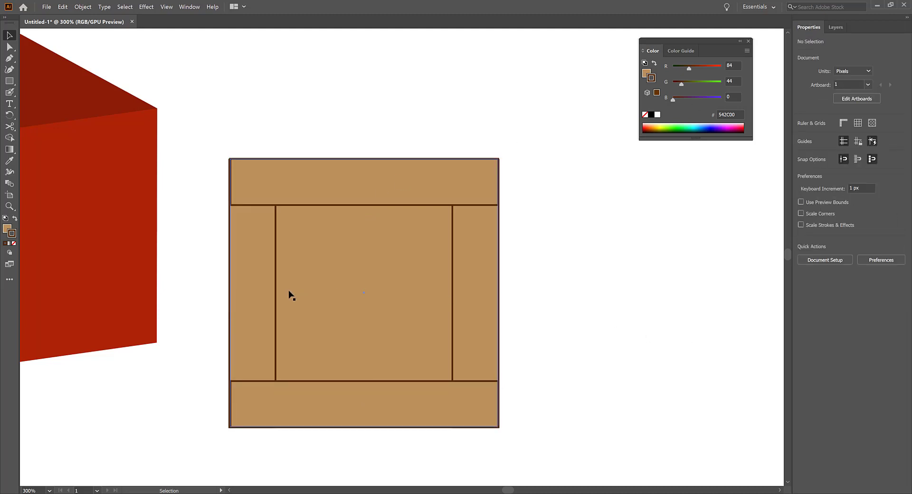
click(261, 302)
shift+click(454, 298)
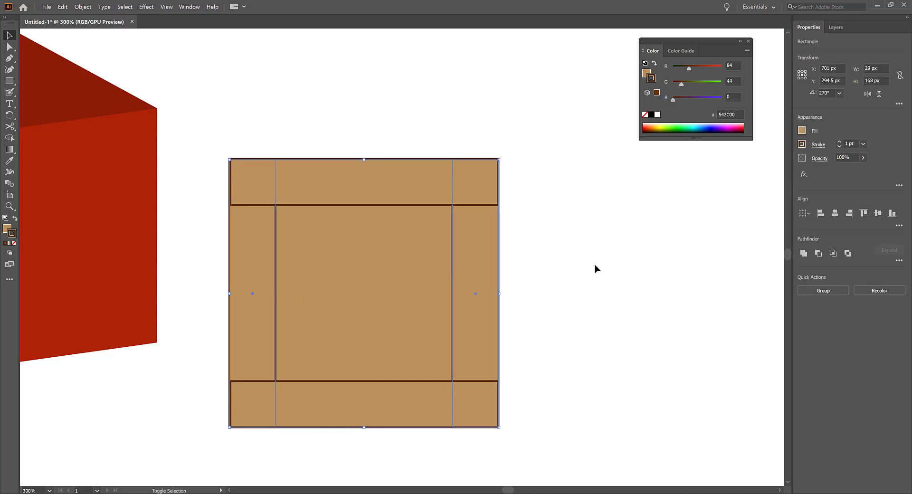
click(834, 214)
key(ctrl+z)
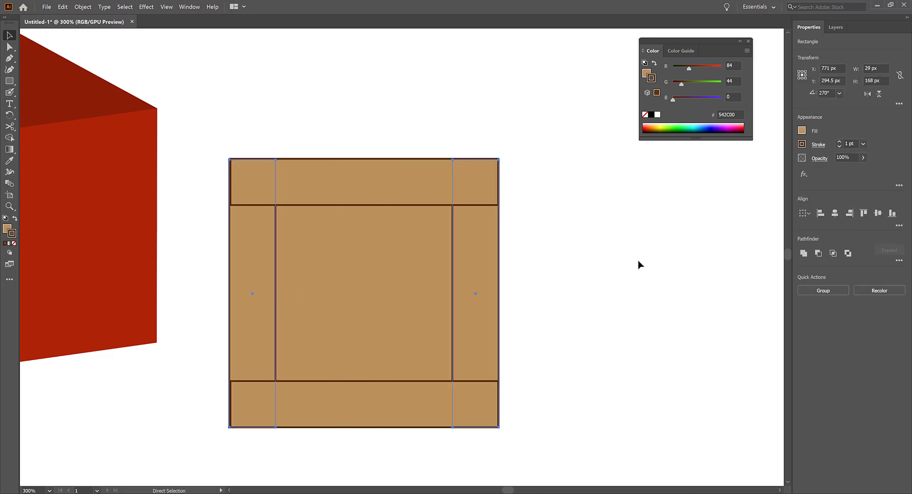
click(556, 261)
Align the right edges of the right vertical plank and the background square.
click(457, 271)
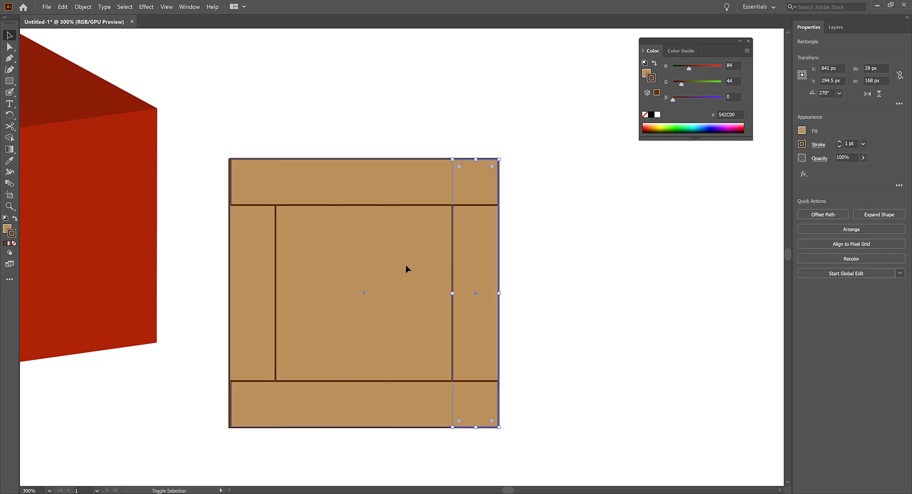
shift+click(407, 266)
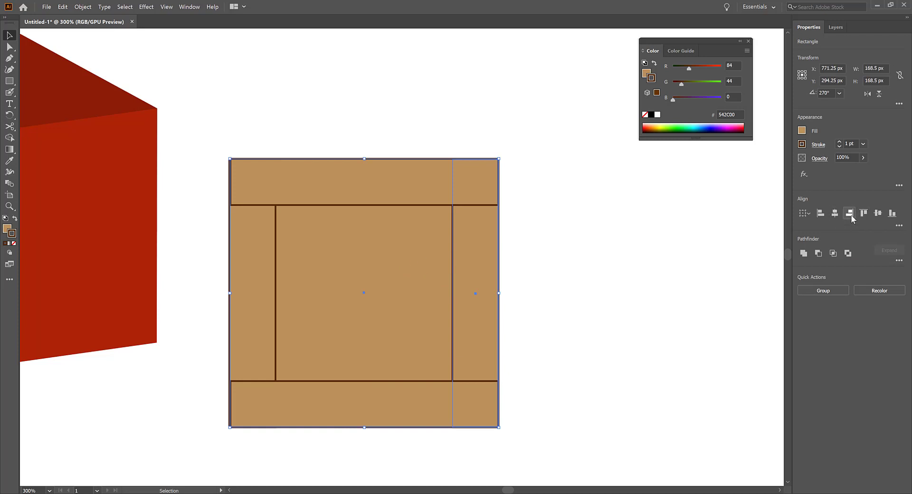
click(850, 214)
Align the top and bottom planks with the right vertical plank along their right edges, and deselect them.
click(474, 197)
shift+click(445, 392)
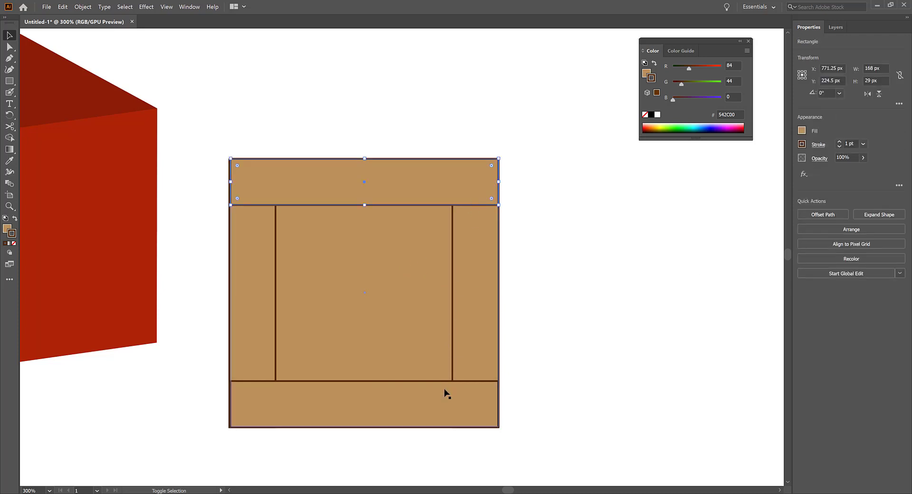
shift+click(481, 354)
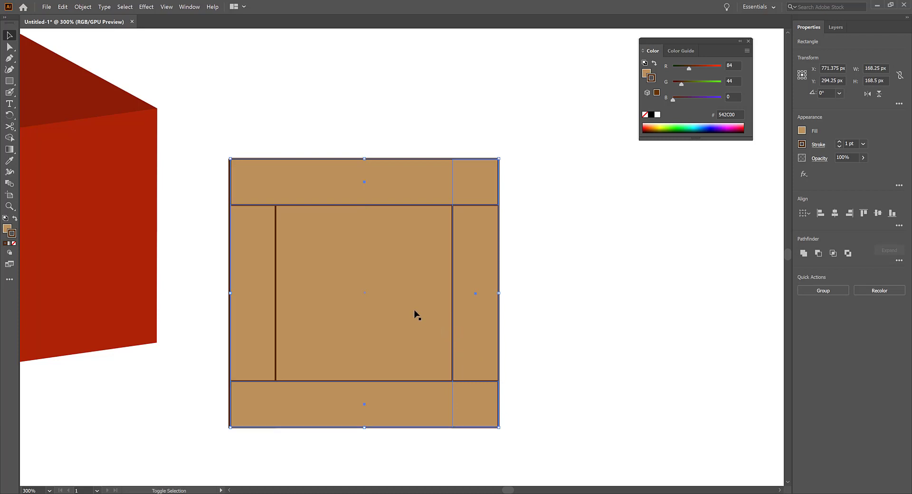
click(849, 214)
click(675, 311)
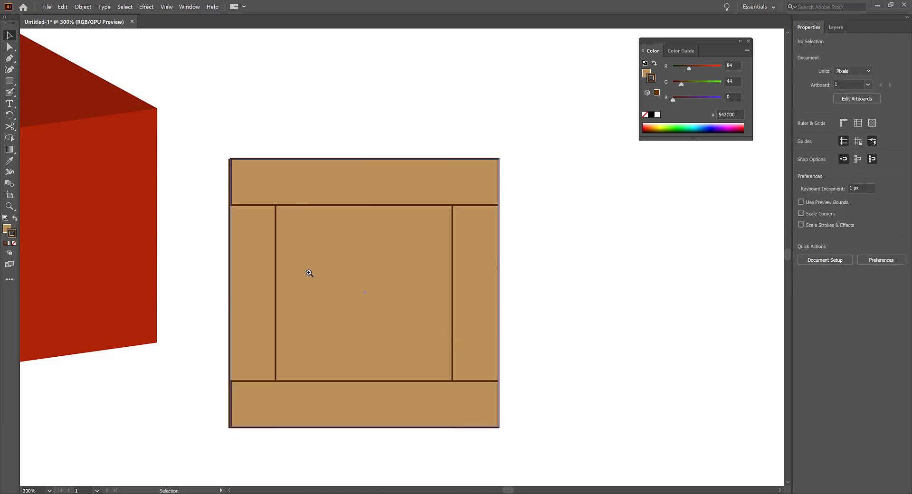
In outline view, move the left vertical plank 1 px right to meet the top plank's left edge, and return to preview.
key(ctrl+equal)
drag(345, 260, 381, 259)
key(ctrl+z)
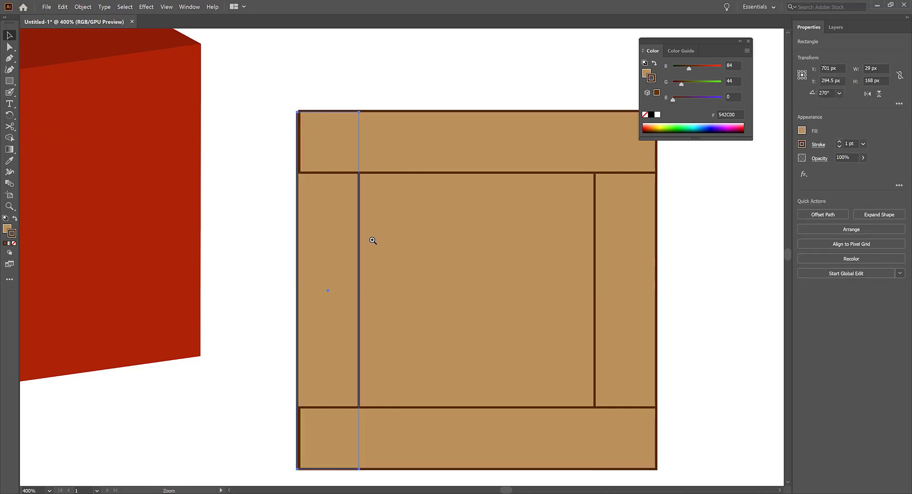
ctrl+click(371, 240)
key(ctrl+y)
ctrl+click(372, 243)
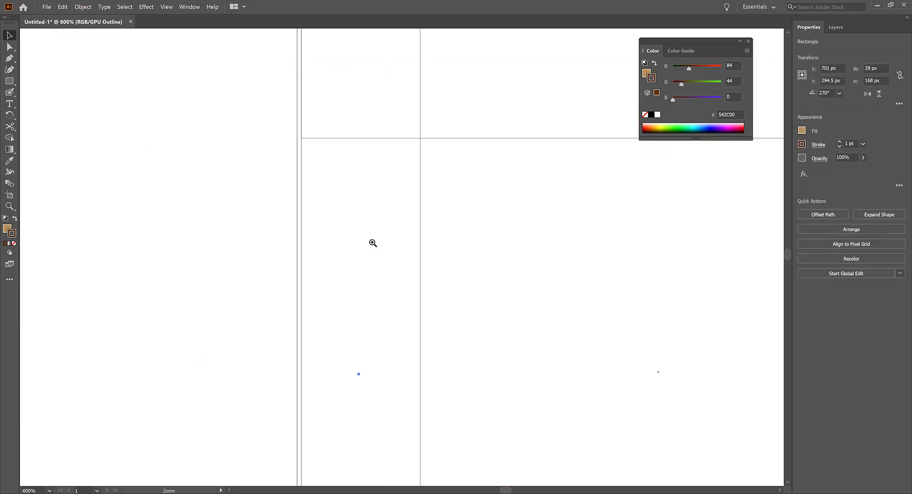
ctrl+click(383, 223)
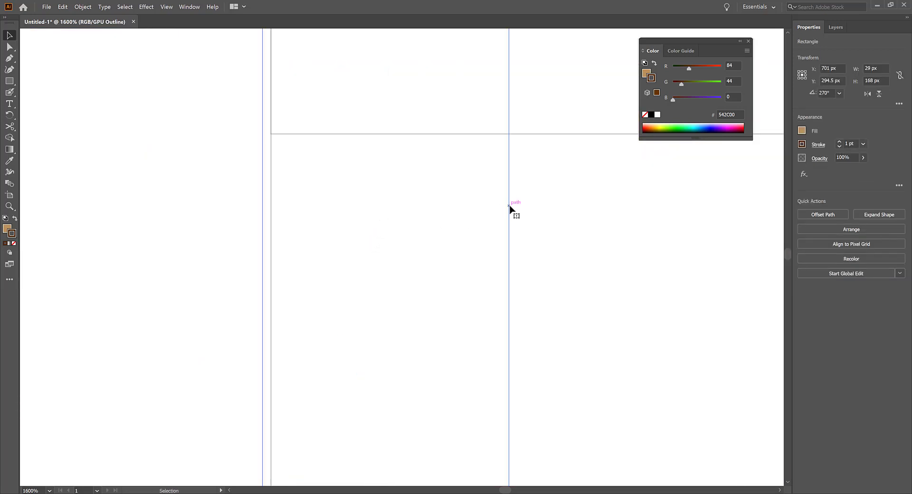
mouse_move(509, 209)
mouse_down()
mouse_move(499, 211)
mouse_move(510, 209)
mouse_up()
key(Left)
key(Right)
key(Right)
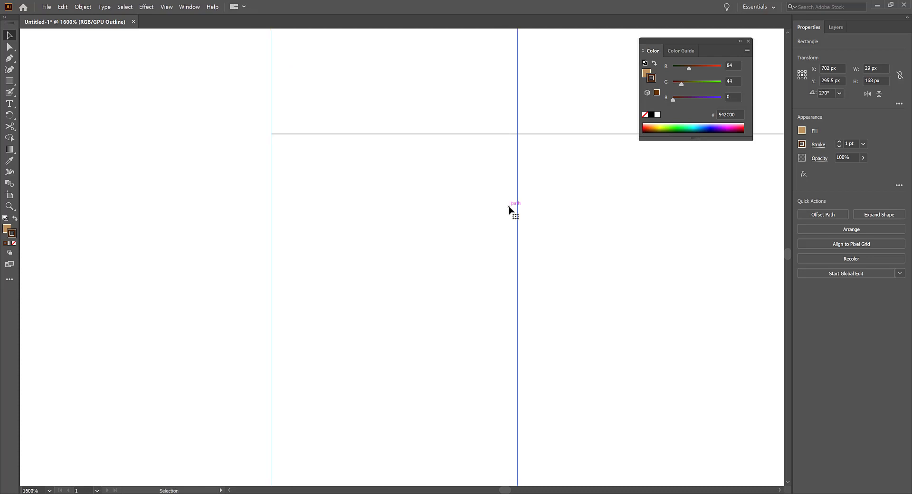
key(ctrl+y)
click(251, 210)
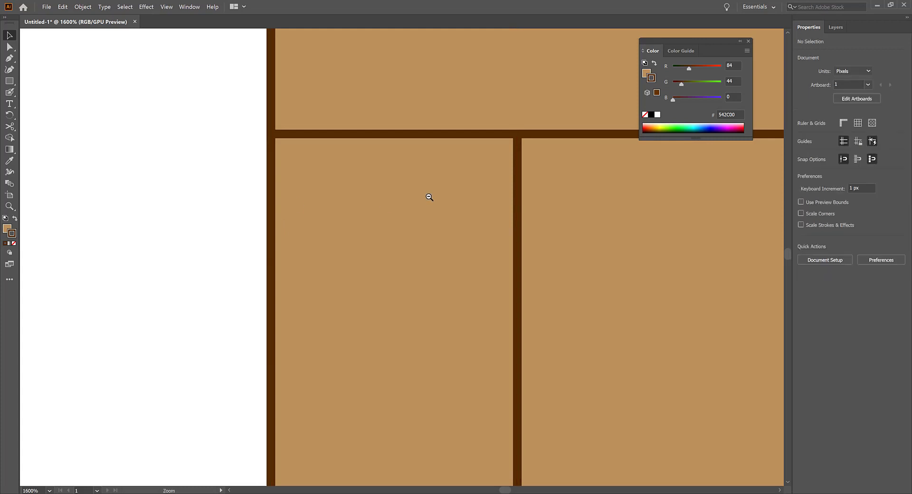
Inspect the crate face's lower-left corner, where the left vertical plank meets the bottom plank.
ctrl+alt+click(429, 196)
ctrl+alt+click(429, 196)
ctrl+alt+click(429, 196)
ctrl+alt+click(430, 197)
drag(446, 240, 415, 108)
ctrl+alt+click(457, 234)
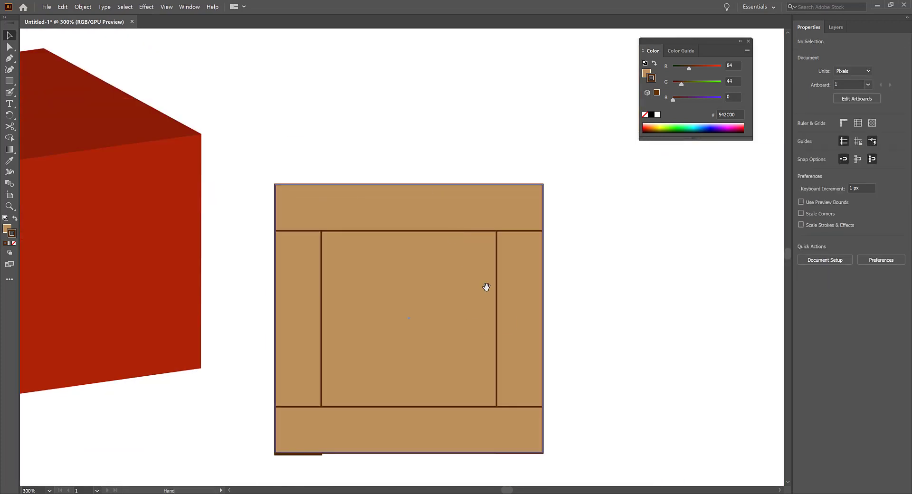
drag(632, 301, 605, 236)
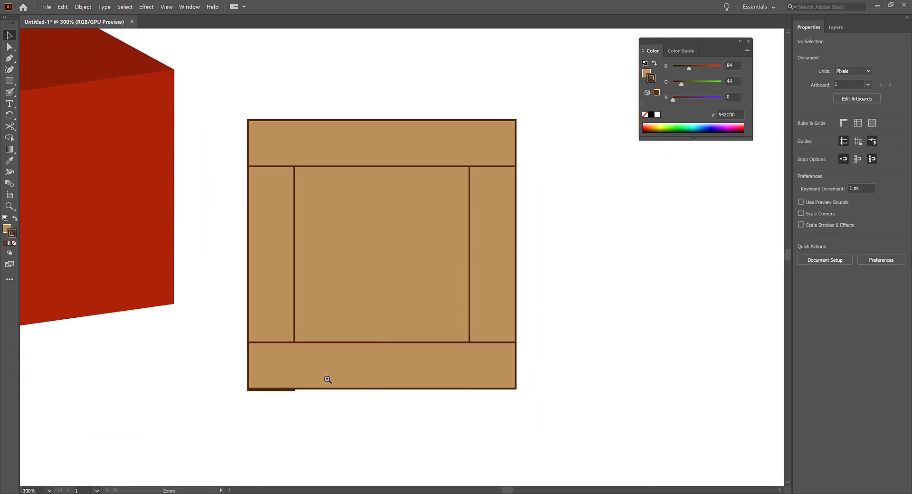
ctrl+click(326, 379)
click(445, 186)
key(ctrl+equal)
key(ctrl+equal)
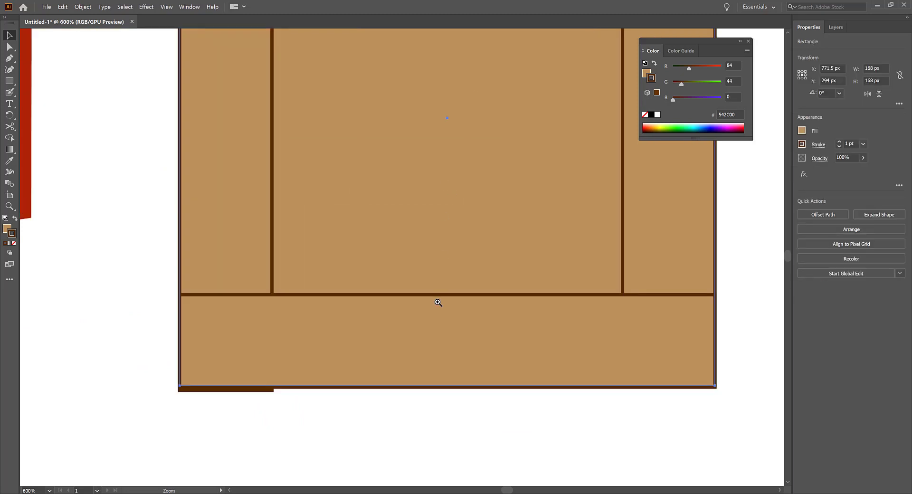
drag(137, 222, 209, 205)
key(ctrl+z)
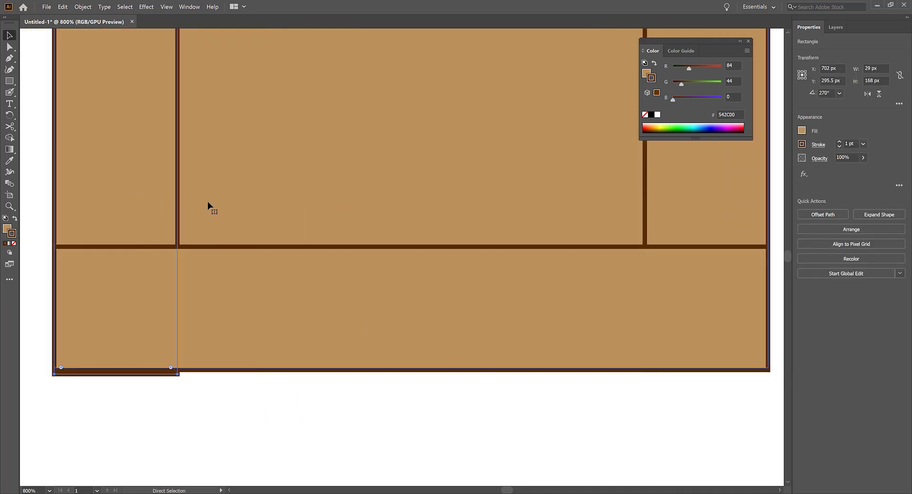
In outline view, nudge the left vertical plank up 1 px toward the top edge of the crate face.
key(ctrl+y)
ctrl+alt+click(255, 255)
ctrl+alt+click(255, 255)
drag(440, 131, 321, 300)
ctrl+click(378, 197)
ctrl+click(360, 172)
ctrl+click(380, 235)
ctrl+click(380, 233)
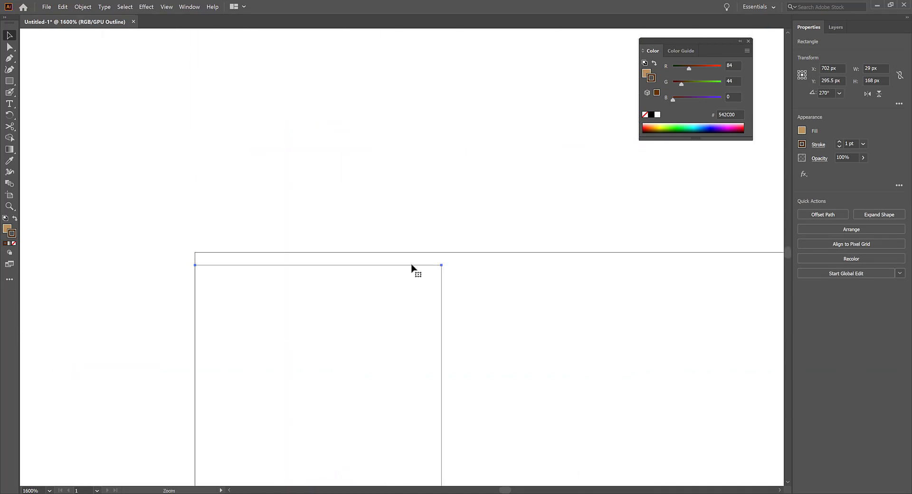
key(Up)
key(Up)
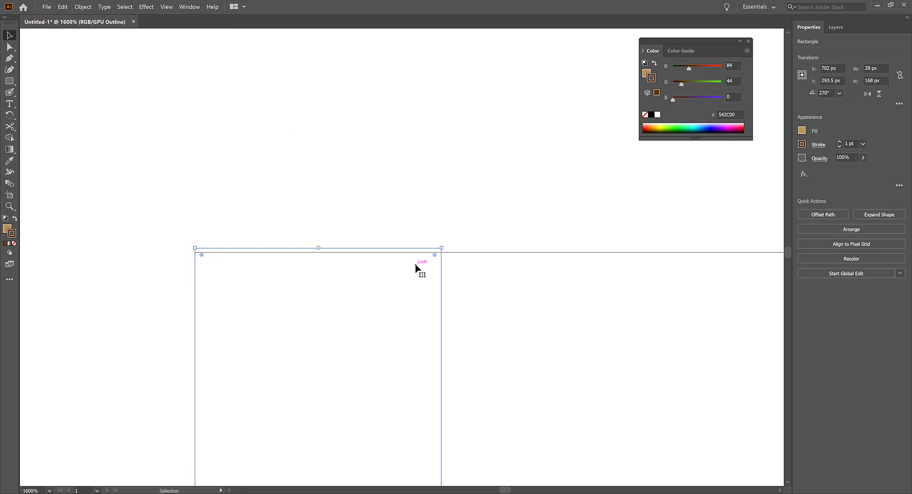
ctrl+click(415, 267)
drag(413, 248, 373, 250)
key(Up)
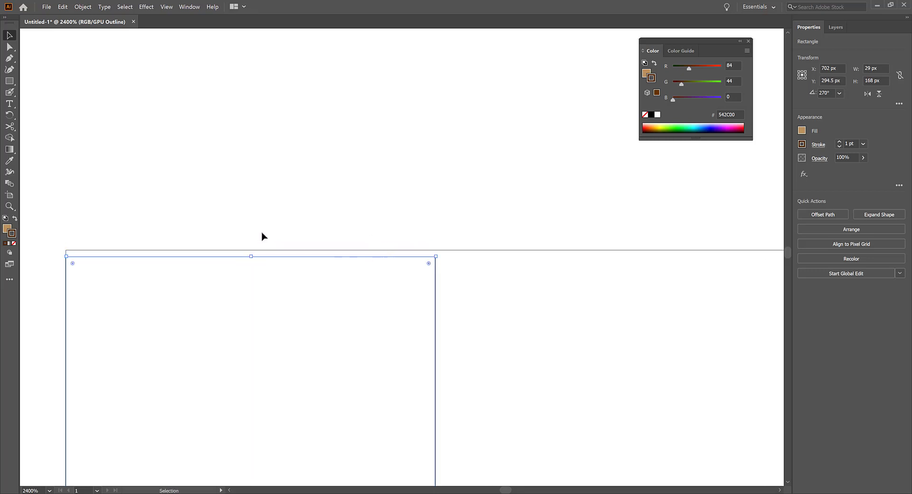
Align the top edges of the left vertical plank and the overlapping crate shapes, and return to preview.
drag(154, 218, 240, 295)
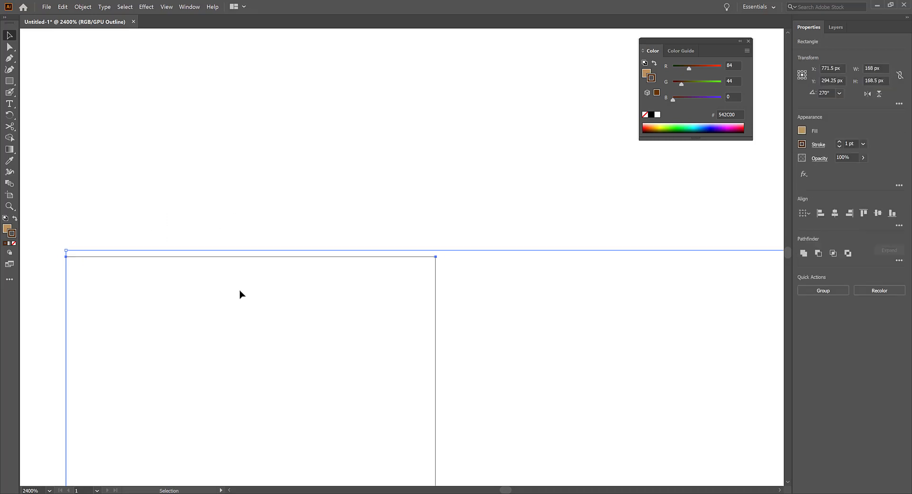
click(863, 215)
ctrl+click(427, 245)
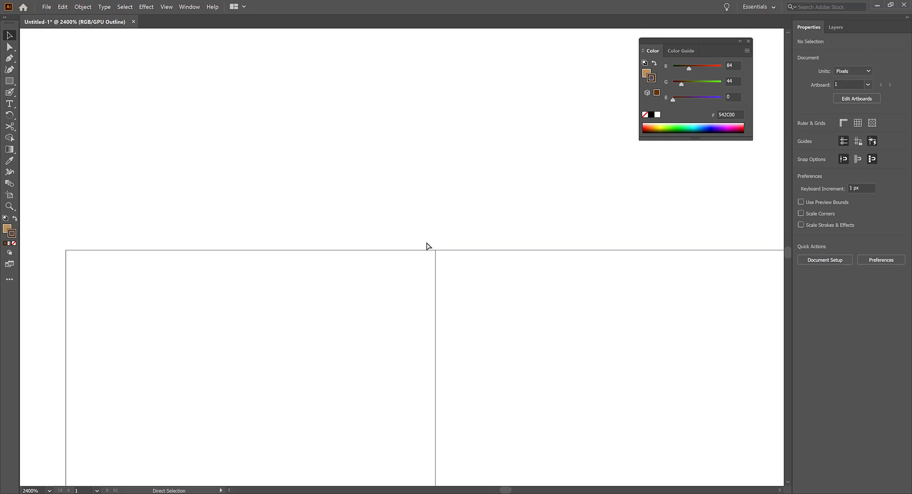
key(ctrl+y)
scroll(397, 310, down, 6)
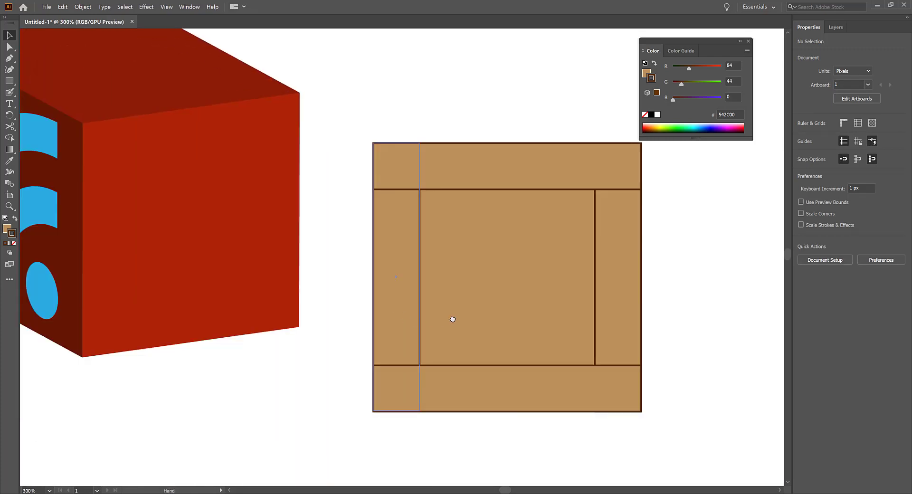
drag(453, 319, 408, 308)
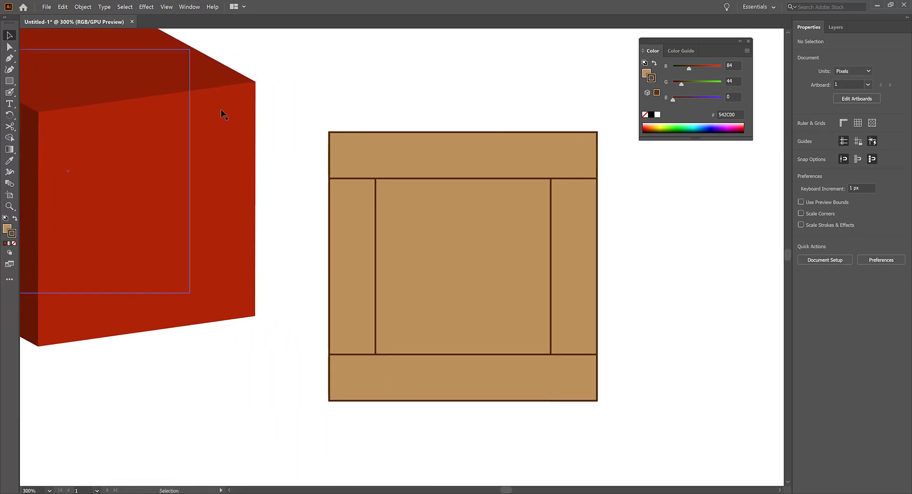
drag(498, 231, 464, 240)
scroll(421, 212, down, 1)
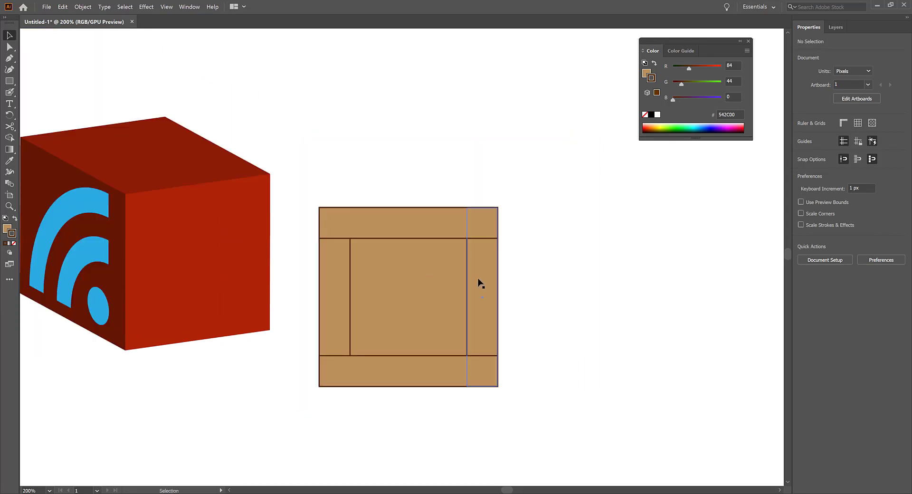
Select all the crate-face shapes and display the symbol library enlarged beside the artwork.
drag(311, 175, 528, 409)
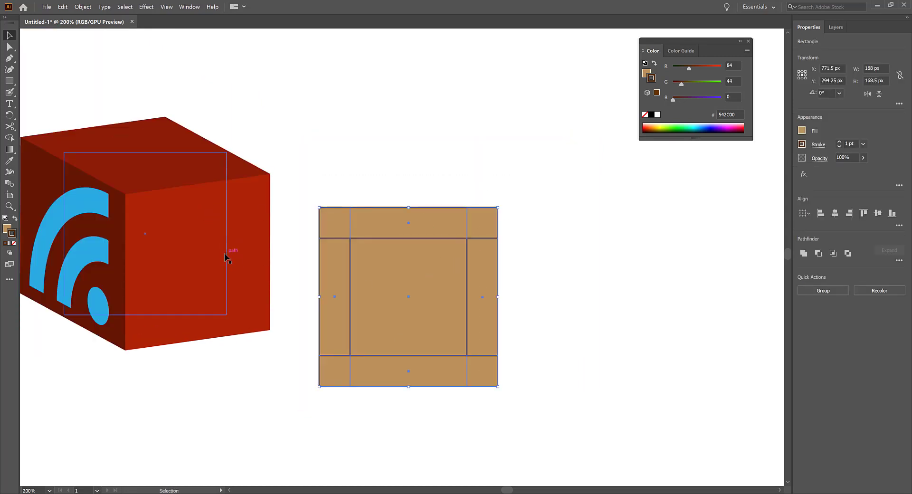
click(225, 256)
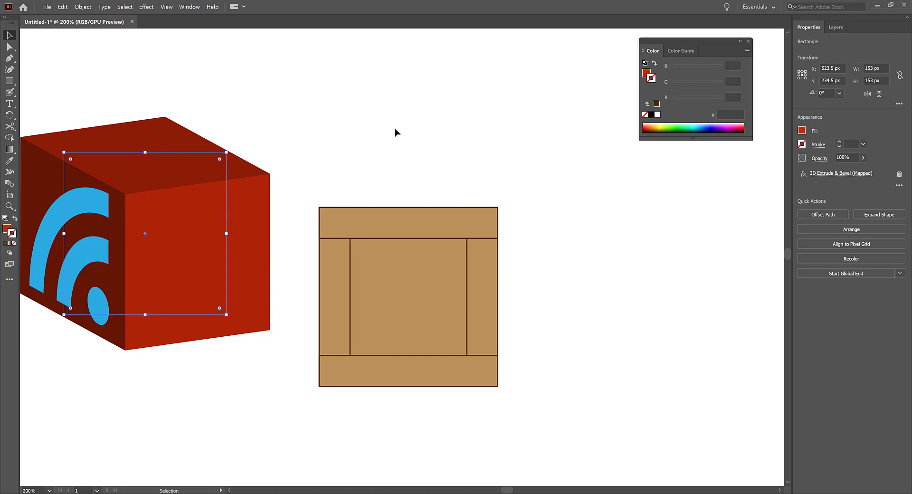
click(314, 151)
drag(306, 180, 536, 394)
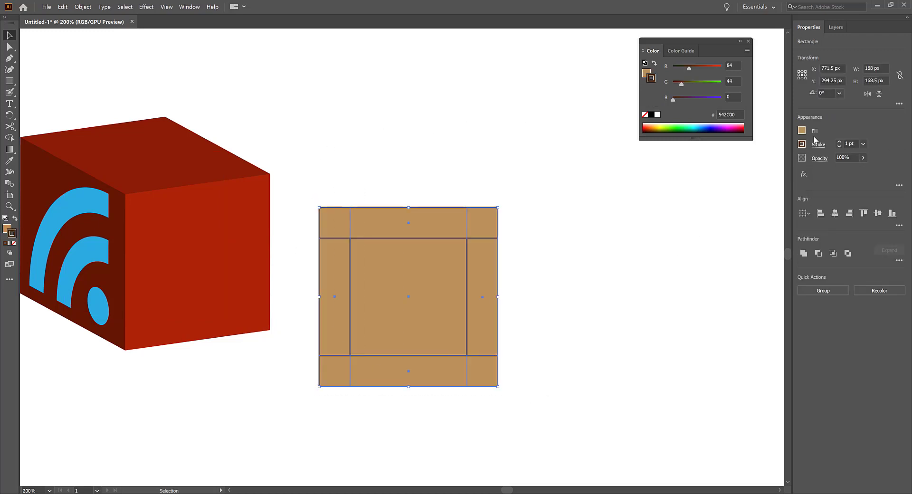
click(193, 7)
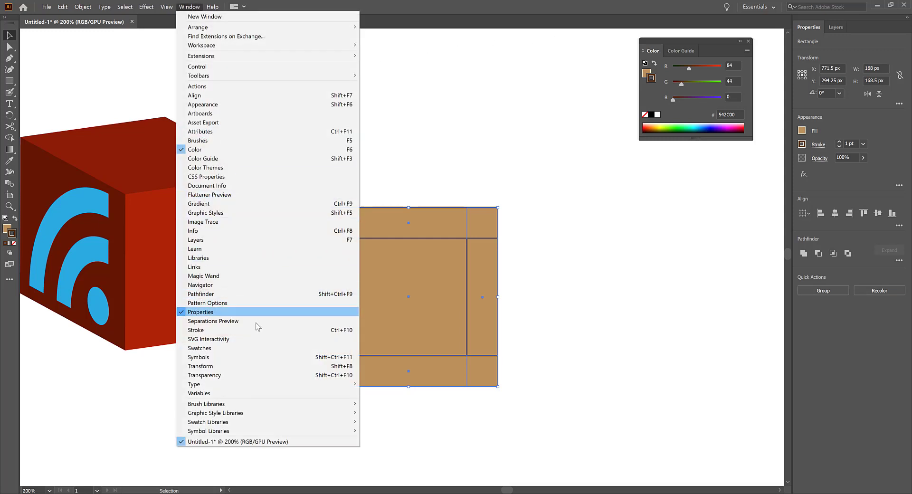
click(250, 351)
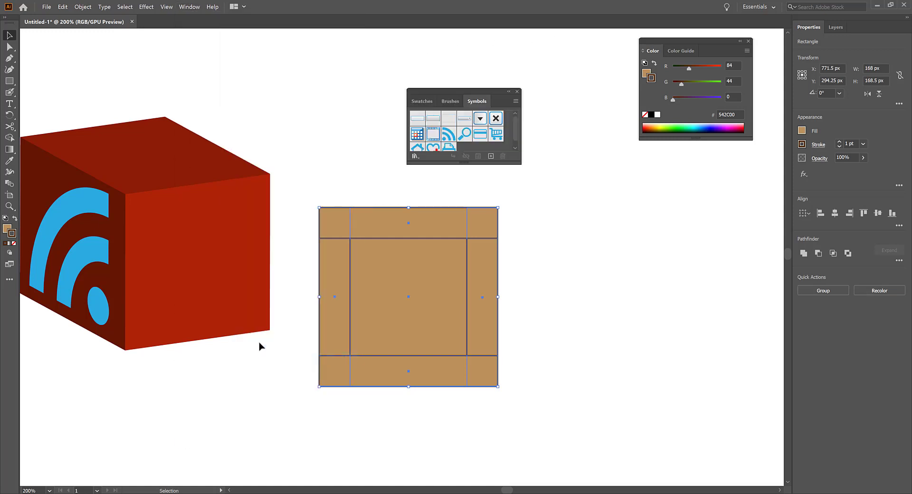
drag(522, 164, 546, 219)
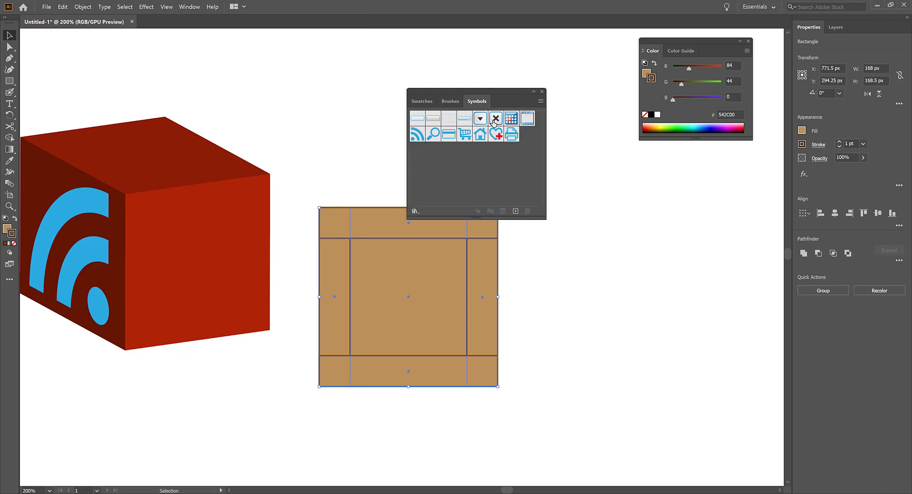
mouse_move(515, 89)
mouse_down()
mouse_move(673, 208)
mouse_move(684, 204)
mouse_up()
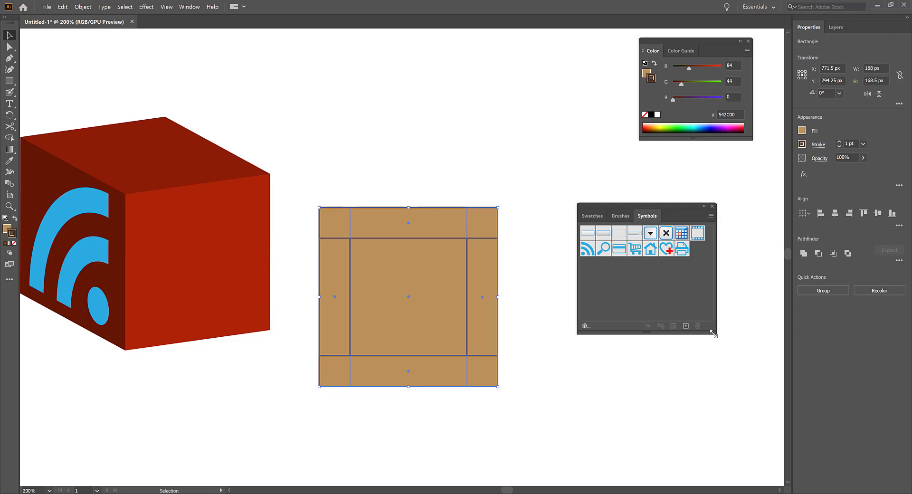
drag(711, 335, 709, 391)
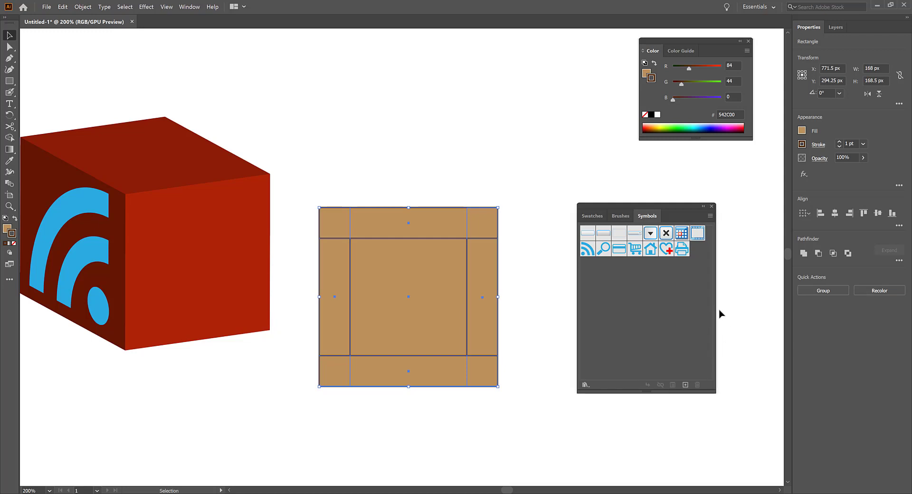
drag(716, 311, 740, 311)
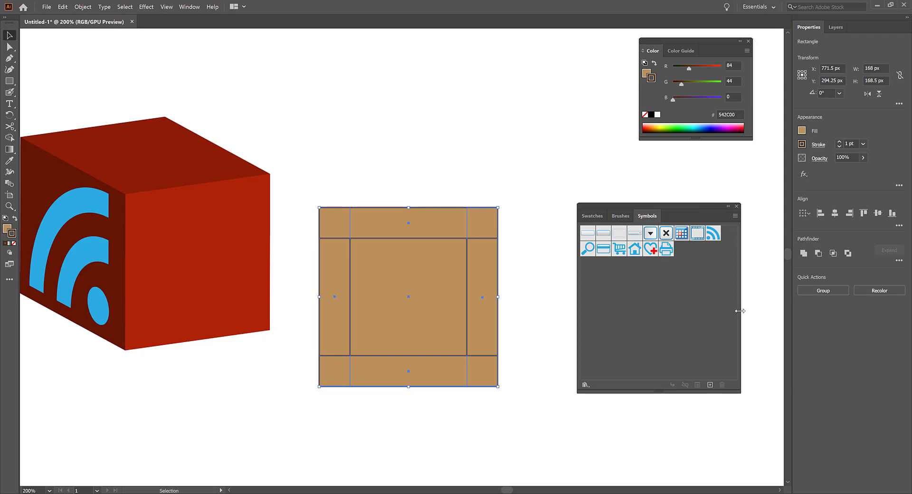
Save the selected crate face as a dynamic Movie Clip symbol named "box".
drag(440, 232, 630, 310)
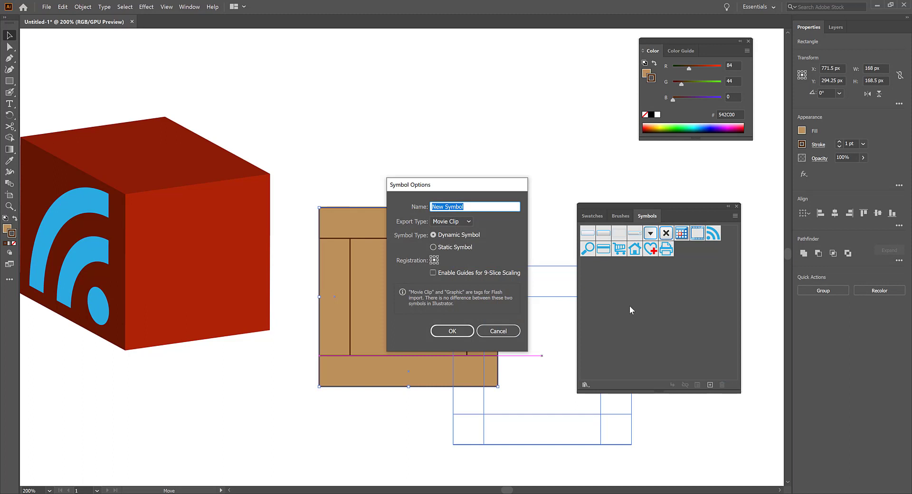
text(box)
click(453, 330)
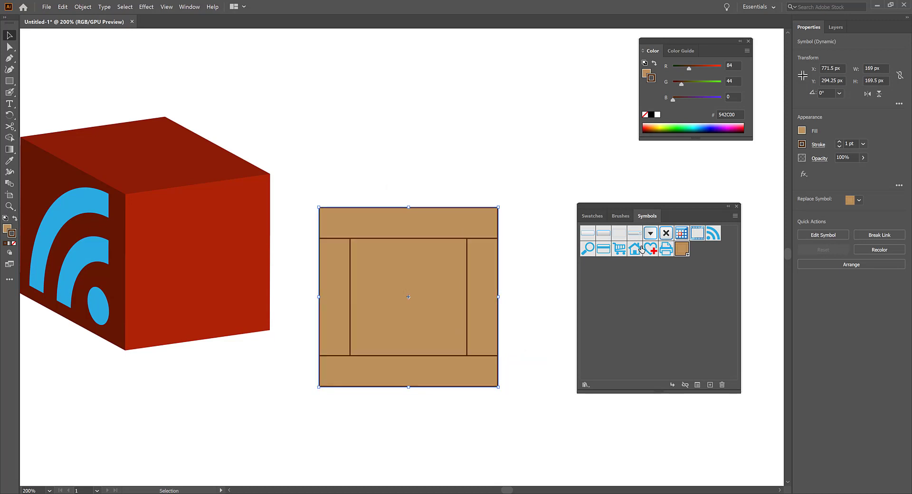
Place a test instance of the crate symbol above the artwork, delete it, and select the original crate face.
drag(682, 249, 515, 147)
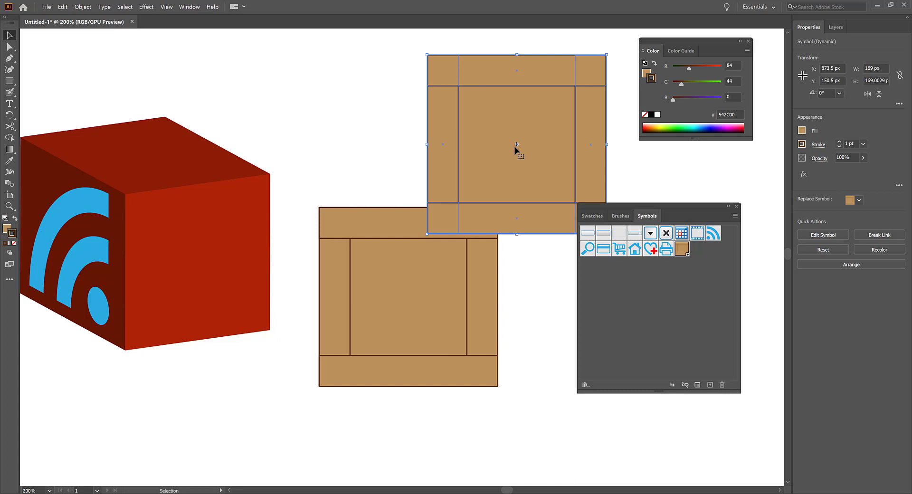
key(Delete)
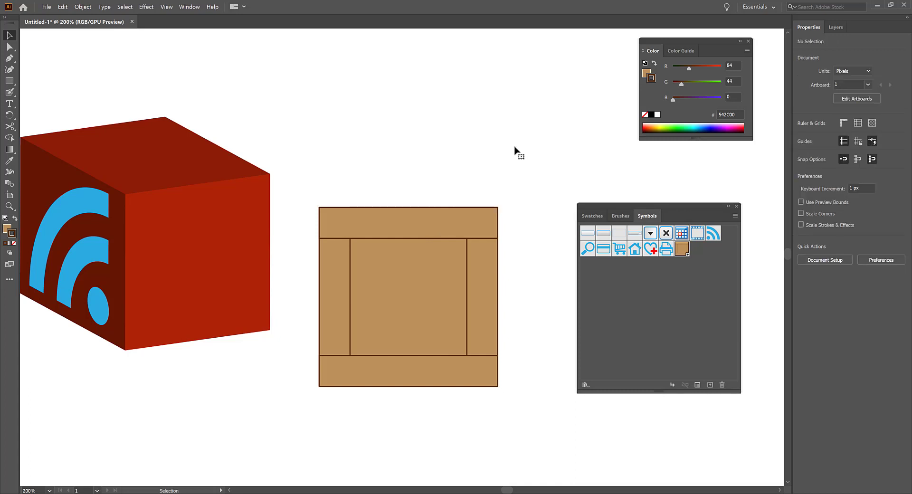
drag(336, 178, 387, 258)
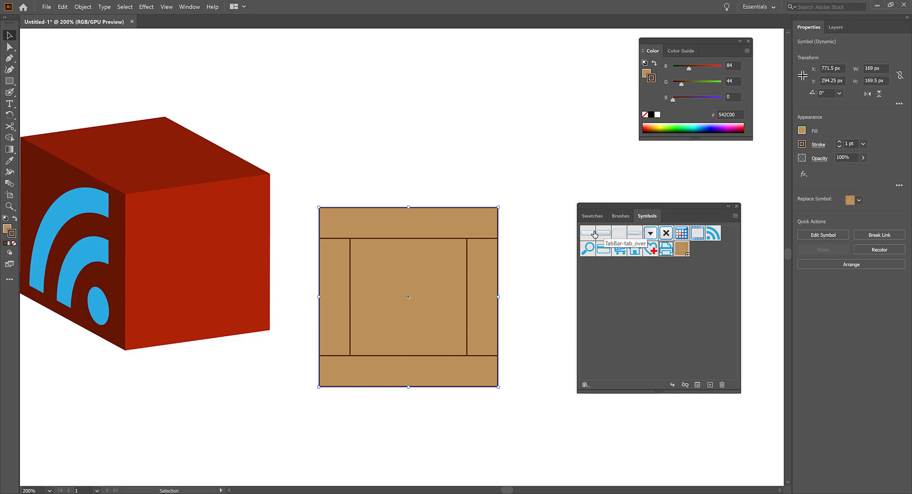
Delete the unused symbols, keeping only the blue feed icon mapped on the red box and the crate symbol.
drag(665, 255, 722, 386)
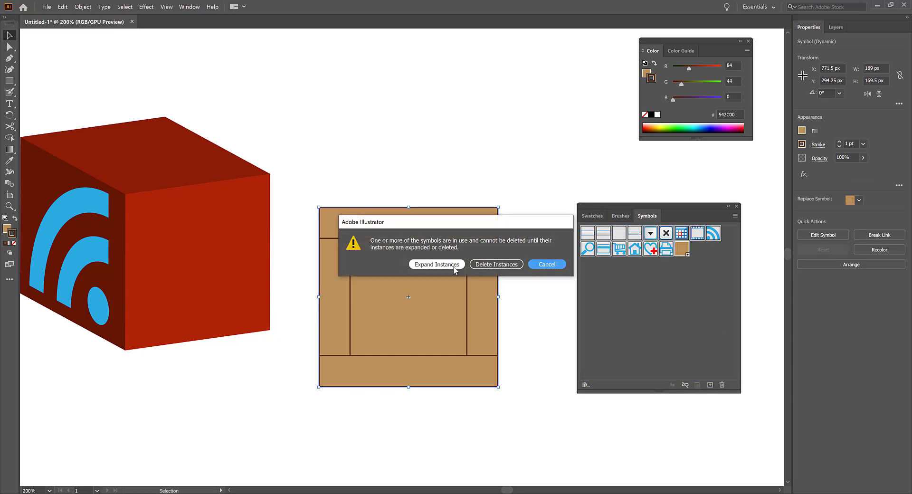
click(509, 265)
click(553, 266)
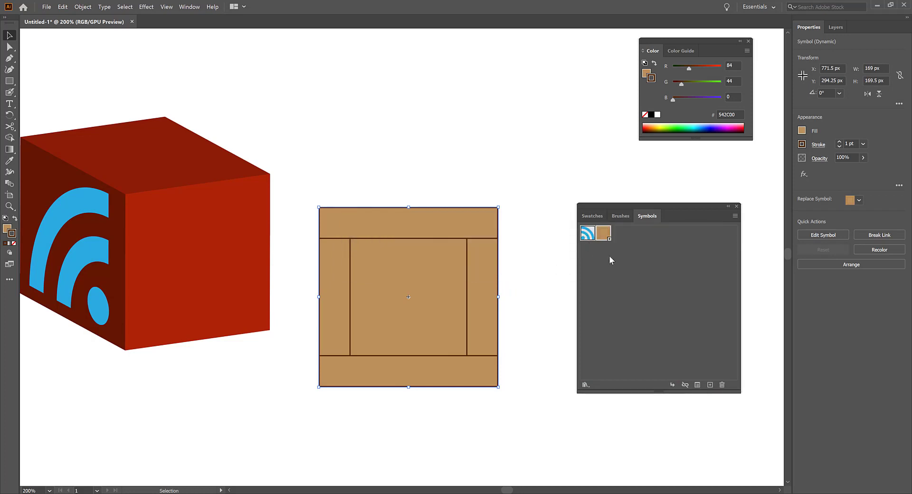
click(93, 241)
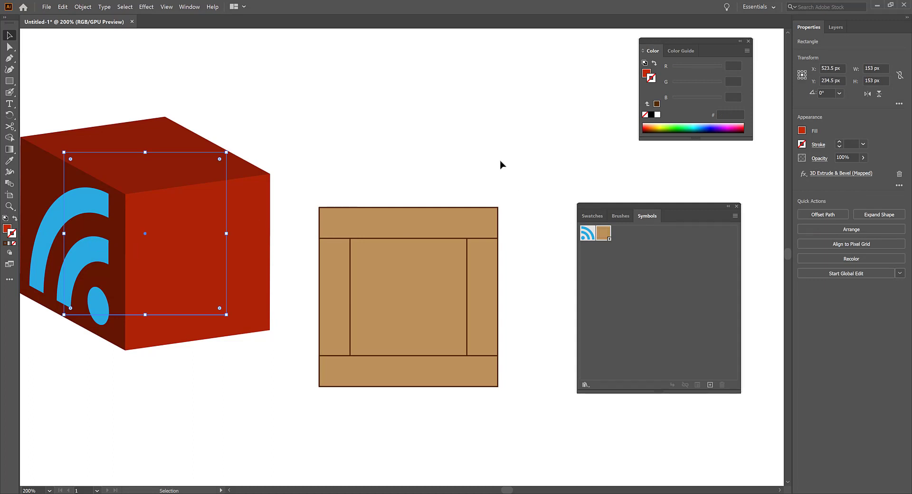
click(475, 137)
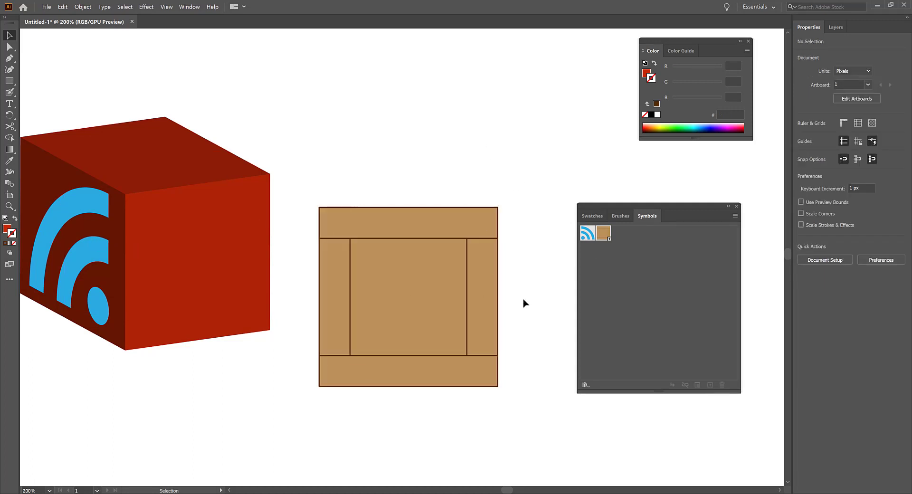
Create a black point-text object with placeholder text and position it above the crate face.
drag(492, 168, 523, 145)
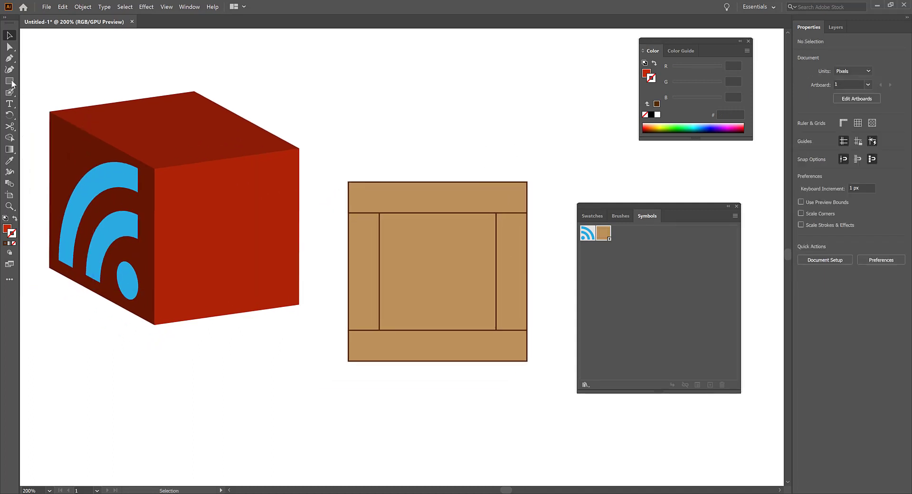
click(14, 107)
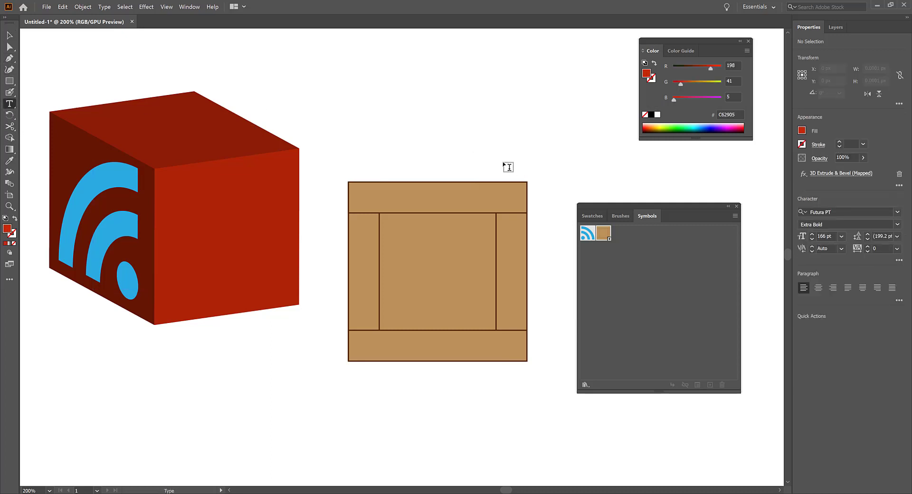
click(441, 131)
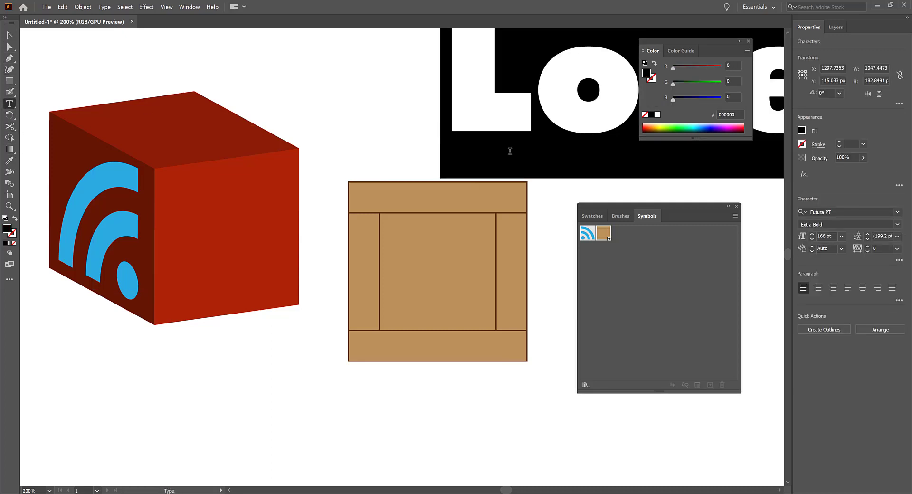
key(Escape)
key(ctrl+minus)
drag(537, 178, 428, 134)
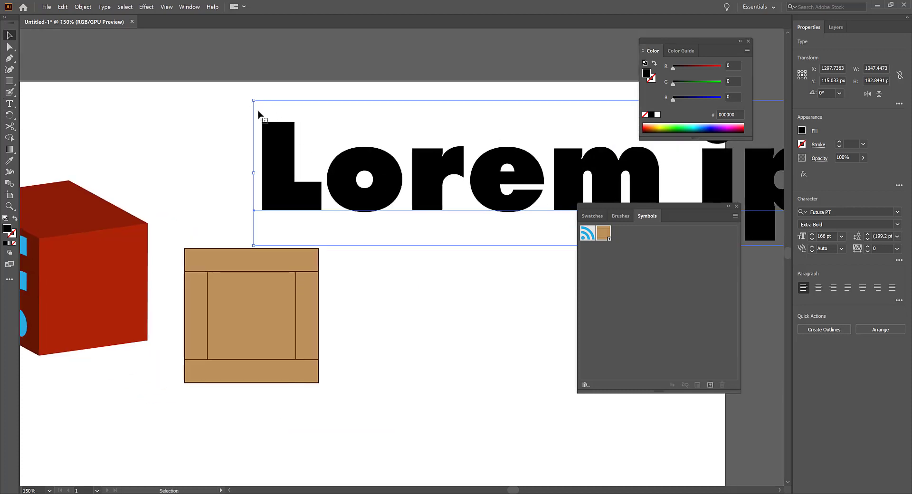
drag(288, 170, 153, 148)
Replace the placeholder text with "FRAGILE" in capitals.
double_click(153, 153)
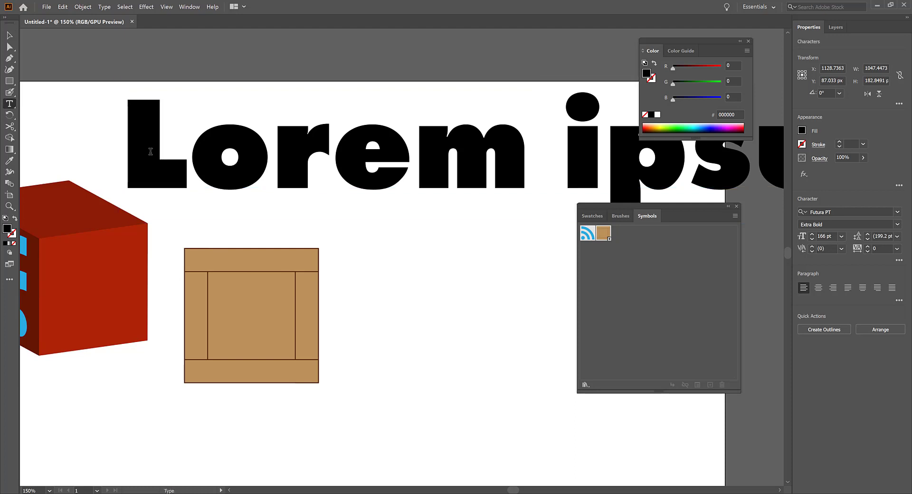
key(ctrl+a)
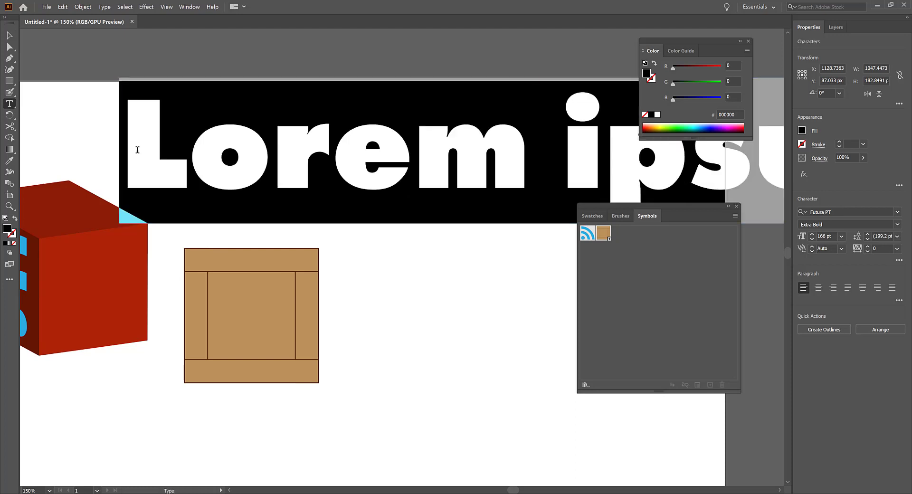
text(Fra)
key(BackSpace)
key(BackSpace)
text(RA)
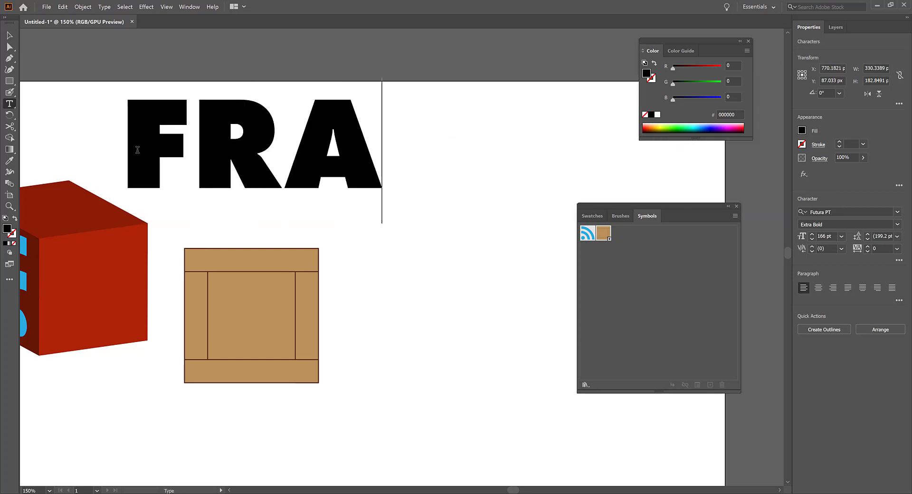
text(GILE)
Reduce the font size of the whole FRAGILE text to 30 pt.
key(ctrl+a)
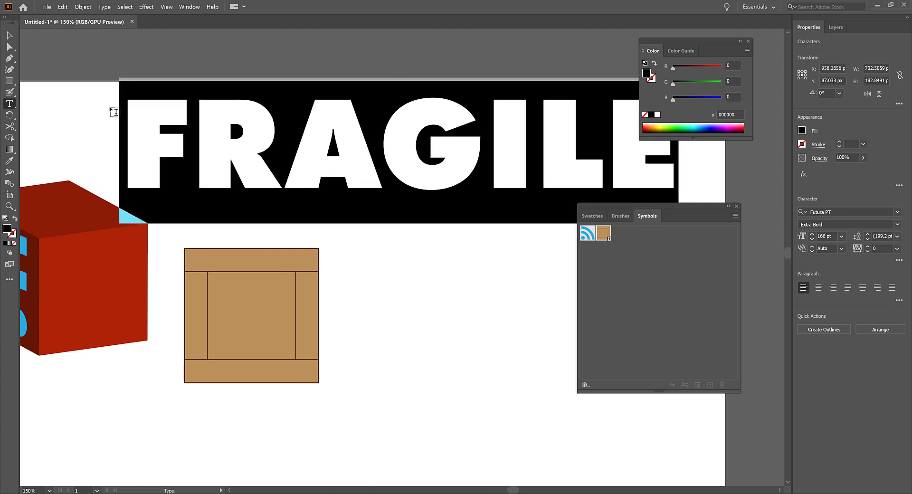
key(ctrl+shift+comma)
key(ctrl+shift+comma)
key(ctrl+shift+comma)
key(ctrl+shift+comma)
key(ctrl+shift+comma)
key(ctrl+shift+comma)
key(ctrl+shift+comma)
key(ctrl+shift+comma)
key(ctrl+shift+comma)
key(ctrl+shift+comma)
key(ctrl+shift+comma)
key(ctrl+shift+comma)
key(ctrl+shift+comma)
key(ctrl+shift+comma)
key(ctrl+shift+comma)
key(ctrl+shift+comma)
key(ctrl+shift+comma)
key(ctrl+shift+comma)
key(ctrl+shift+comma)
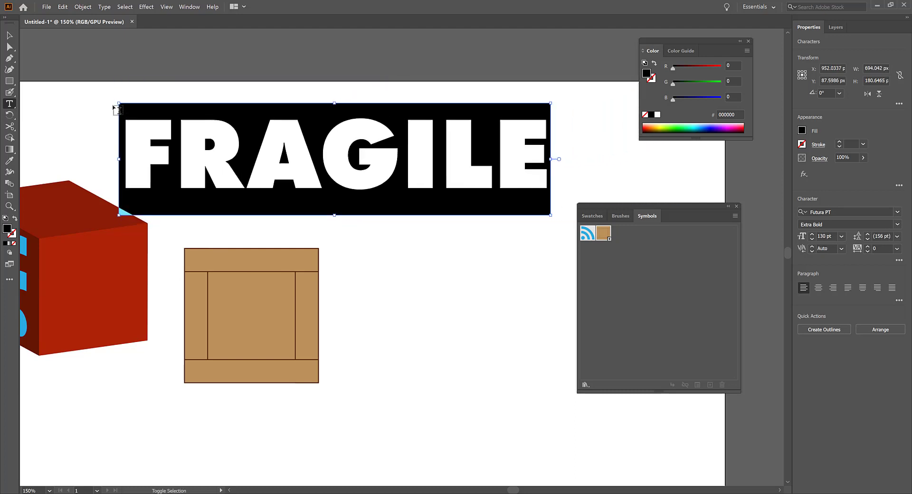
key(ctrl+shift+comma)
key(ctrl+shift+comma)
key(ctrl+shift+comma)
key(ctrl+shift+comma)
key(ctrl+shift+comma)
key(ctrl+shift+comma)
key(ctrl+shift+comma)
key(ctrl+shift+comma)
key(ctrl+shift+comma)
key(ctrl+shift+comma)
key(ctrl+shift+comma)
key(ctrl+shift+comma)
key(ctrl+shift+comma)
key(ctrl+shift+comma)
key(ctrl+shift+comma)
key(ctrl+shift+comma)
key(ctrl+shift+comma)
key(ctrl+shift+comma)
key(ctrl+shift+comma)
key(ctrl+shift+comma)
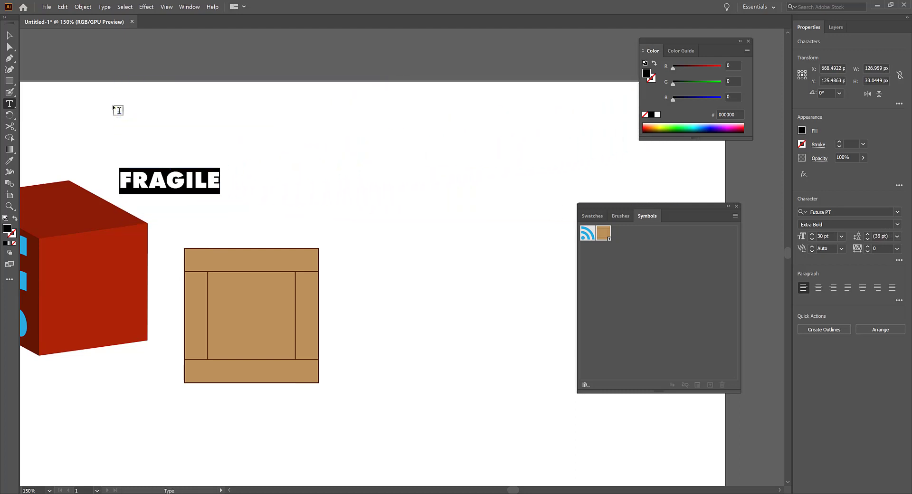
Centre the FRAGILE text above the crate face and fill it with red B92900.
key(Escape)
click(133, 112)
drag(209, 189, 253, 192)
click(652, 128)
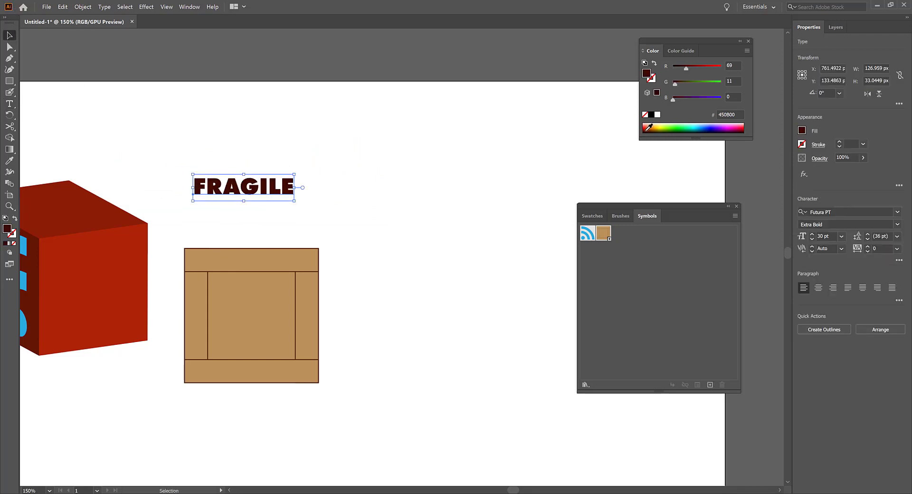
click(652, 124)
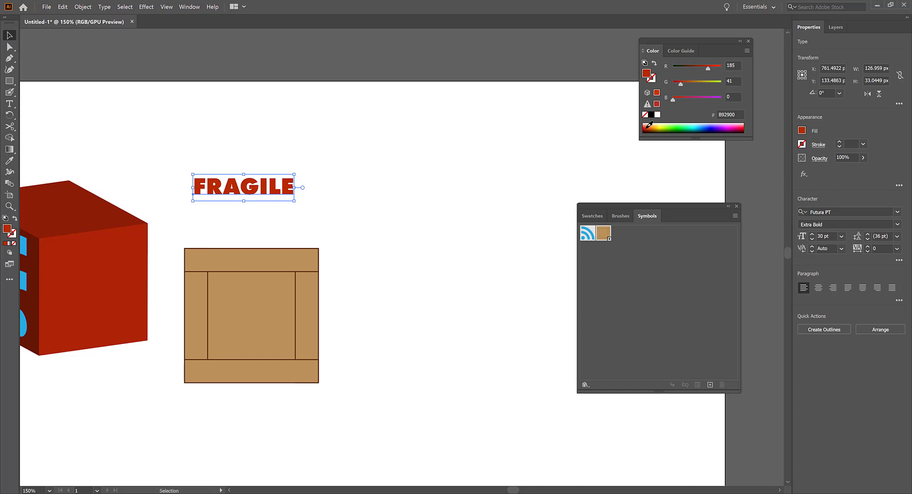
click(391, 187)
Save the red FRAGILE text as a dynamic Movie Clip symbol named New Symbol.
drag(256, 193, 669, 252)
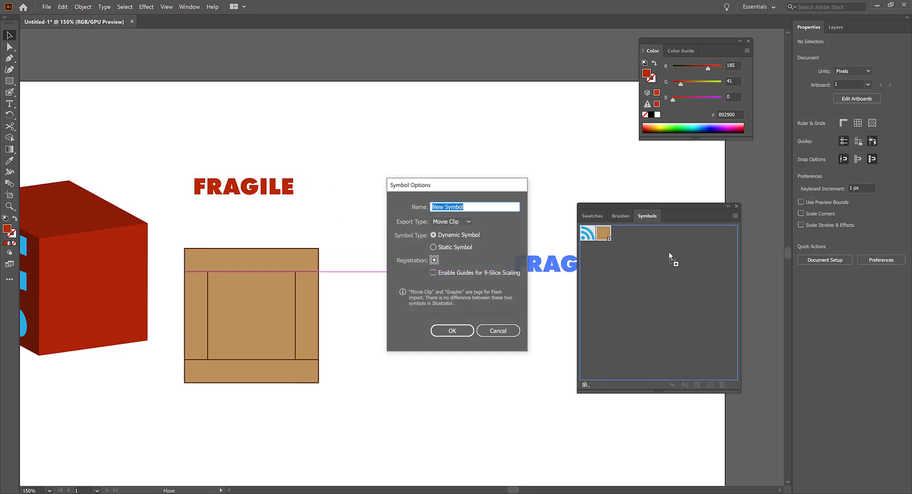
click(496, 328)
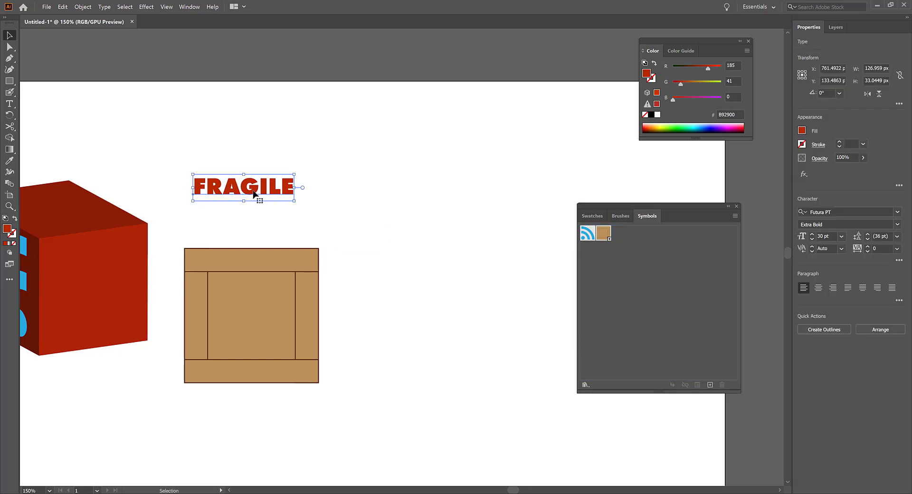
drag(257, 195, 654, 243)
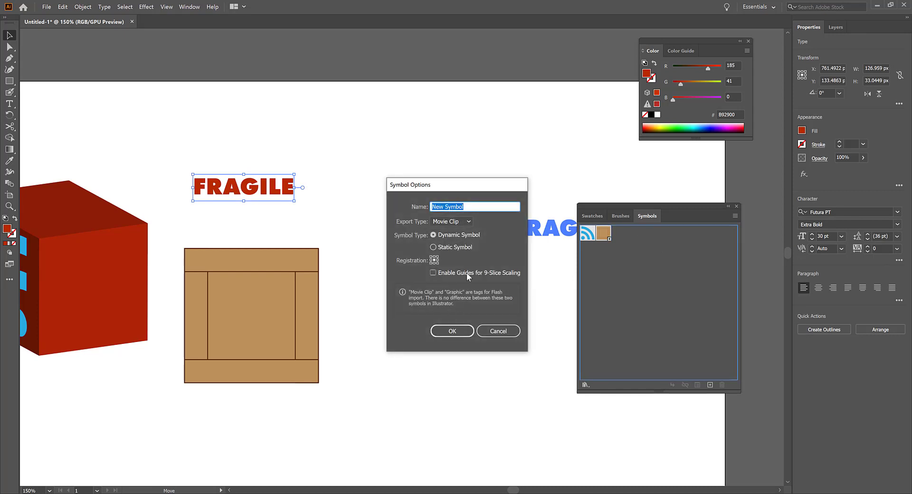
click(466, 208)
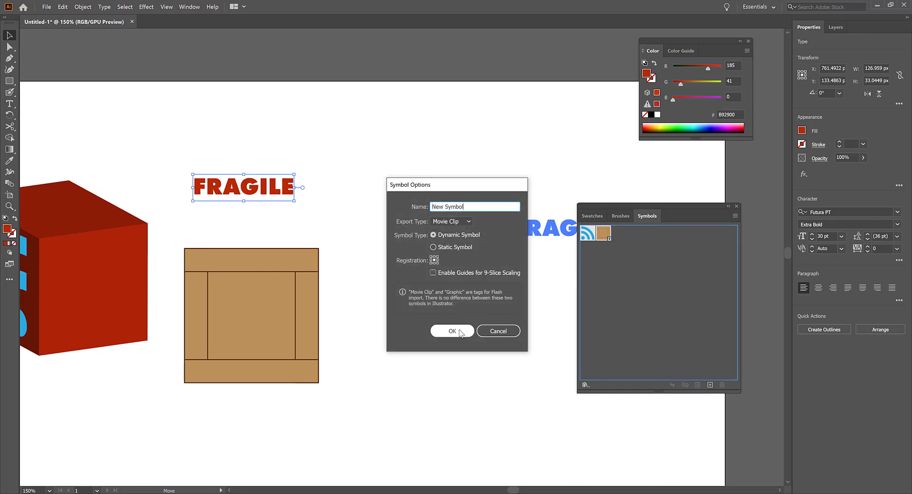
click(464, 221)
click(464, 222)
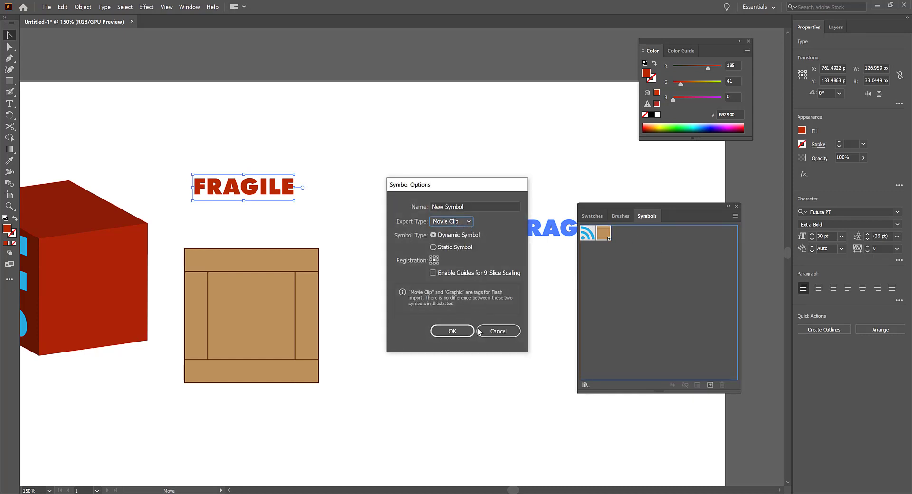
click(460, 332)
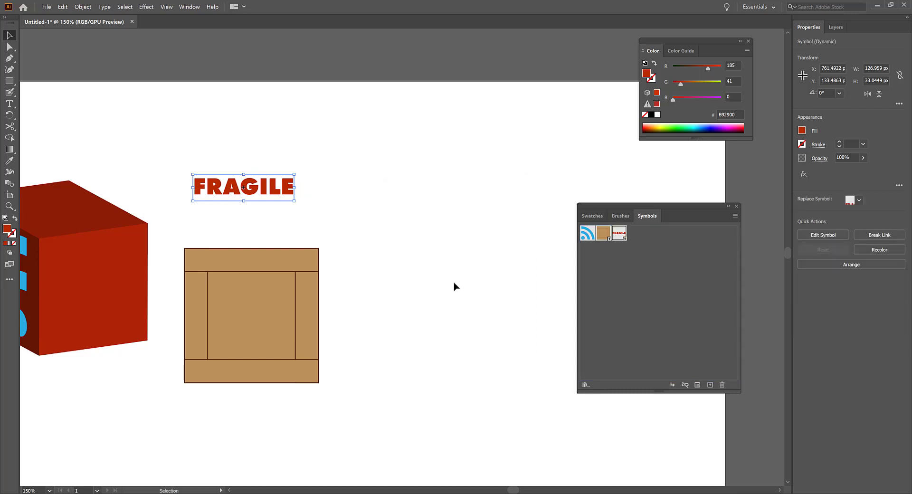
Select the red 3D box beside the crate face.
ctrl+click(301, 277)
drag(321, 290, 336, 217)
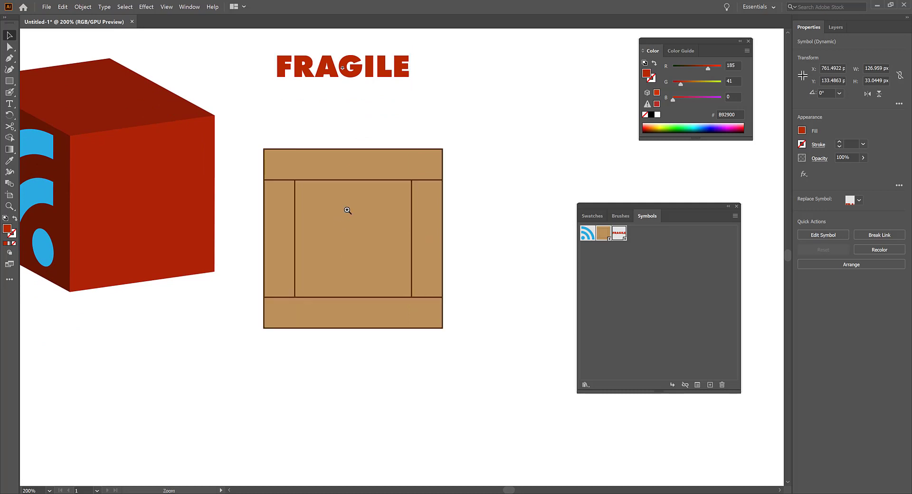
ctrl+click(347, 209)
drag(411, 230, 367, 209)
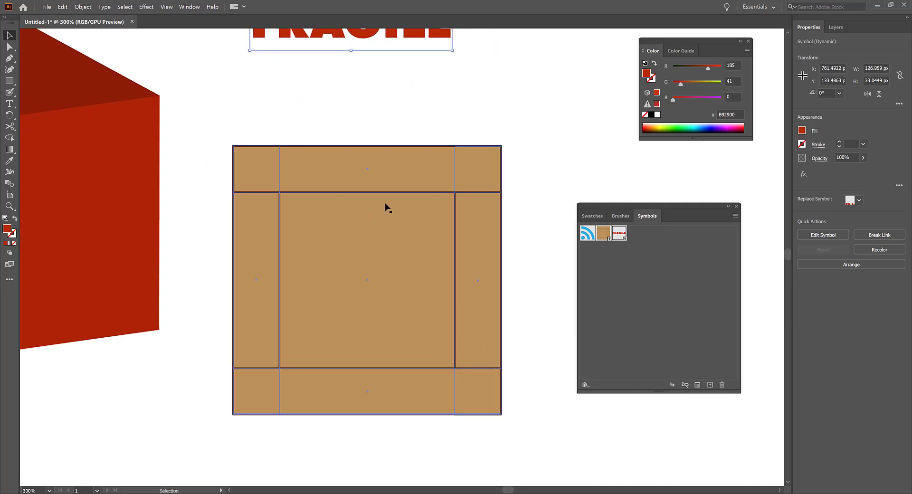
click(518, 139)
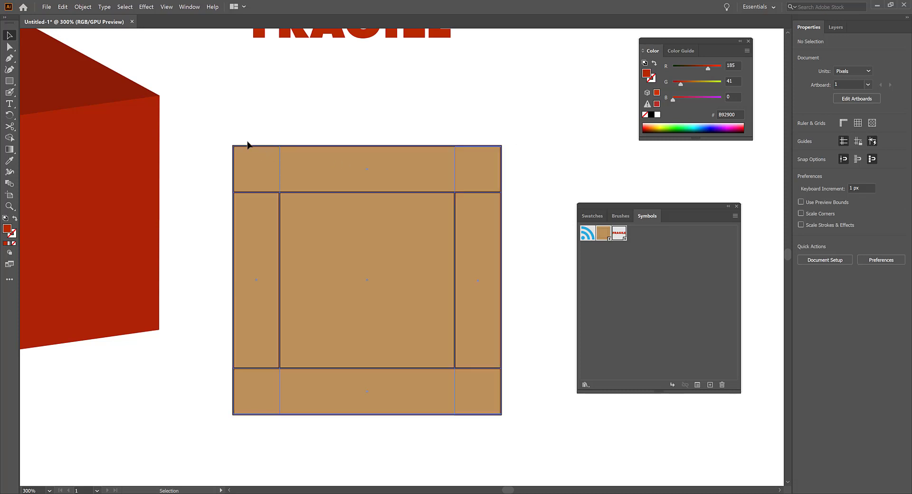
drag(227, 191, 412, 165)
click(252, 163)
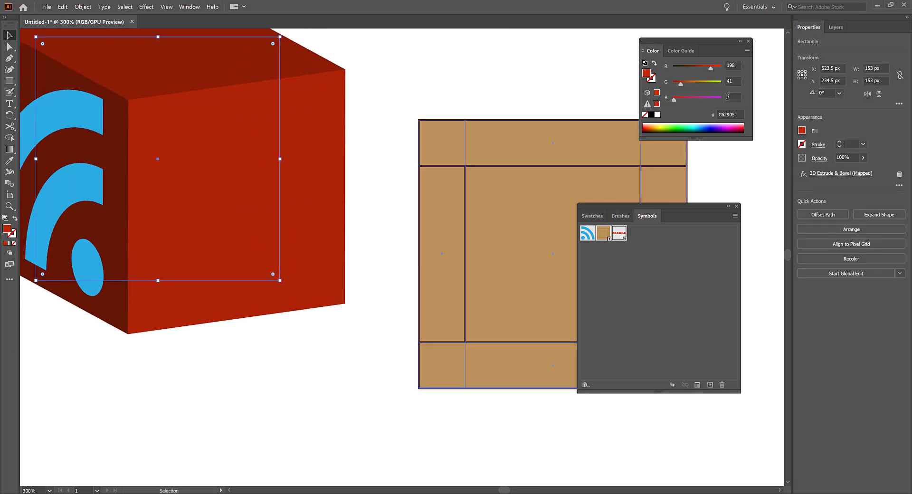
click(827, 174)
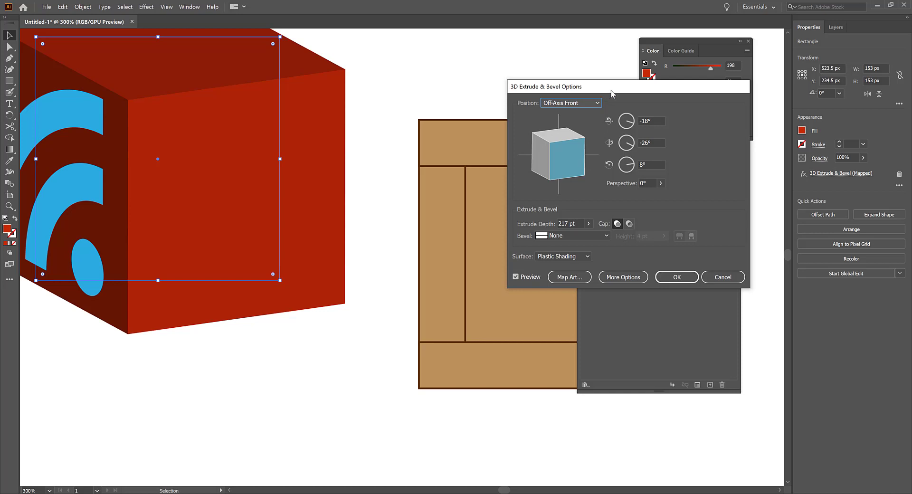
drag(611, 87, 622, 78)
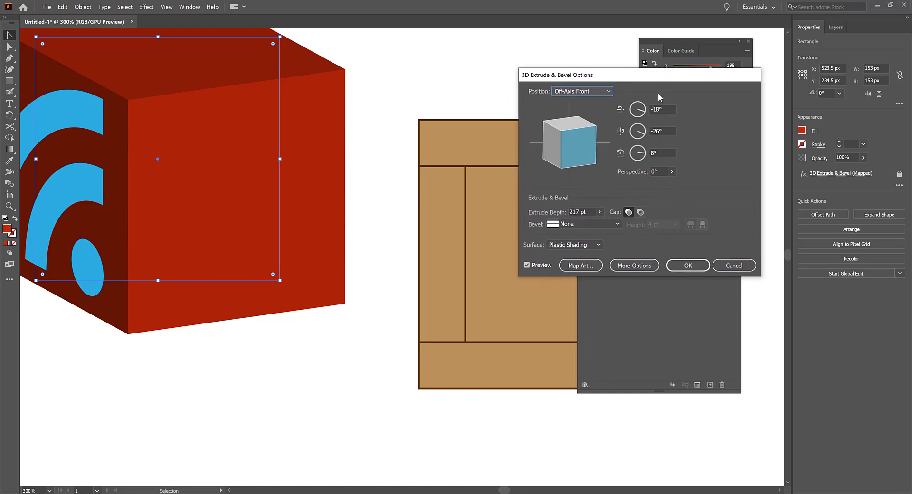
drag(661, 78, 485, 94)
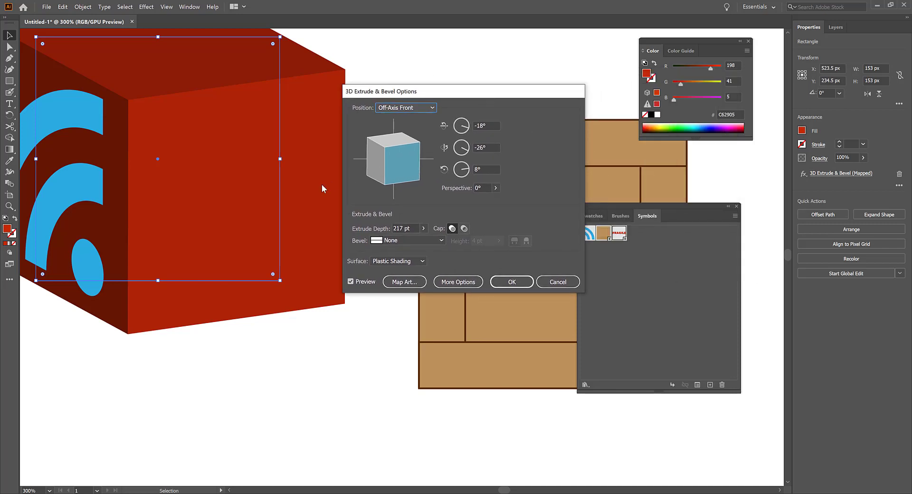
click(547, 286)
drag(325, 257, 525, 317)
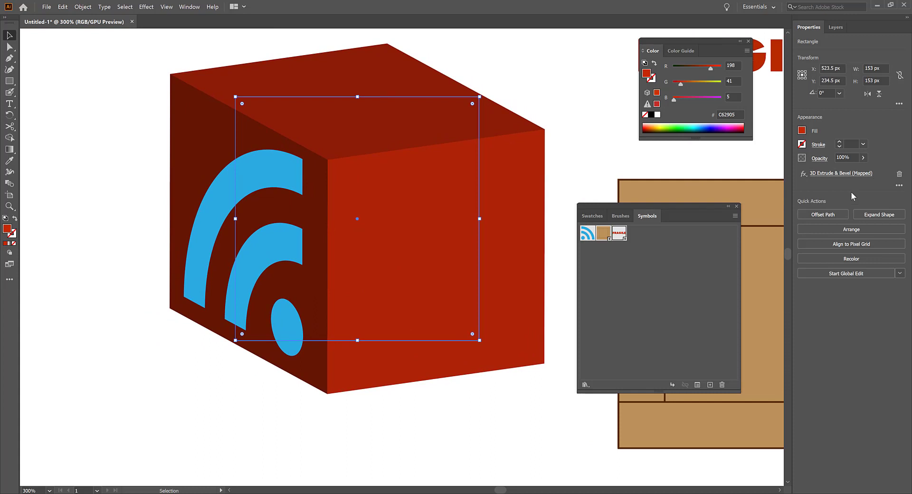
Set the red box's 3D extrude depth to 153 pt with preview on, matching the 153 px sides of its front face.
click(815, 174)
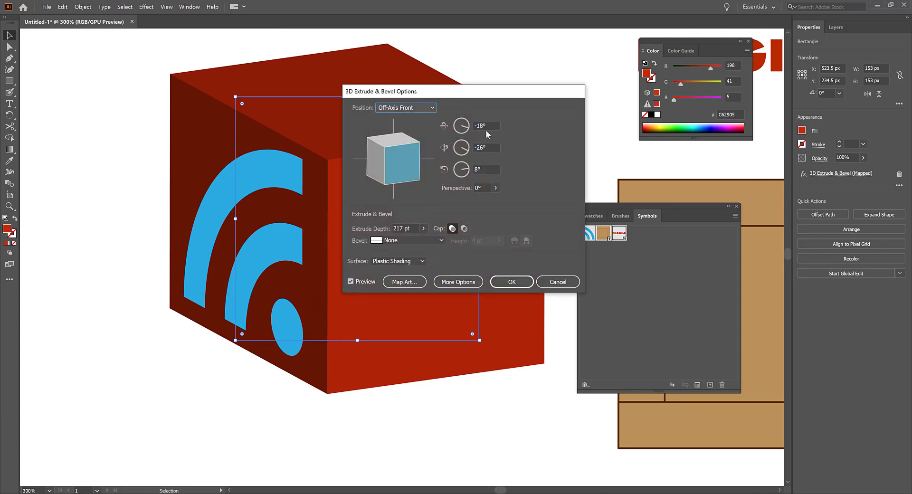
drag(531, 237, 487, 237)
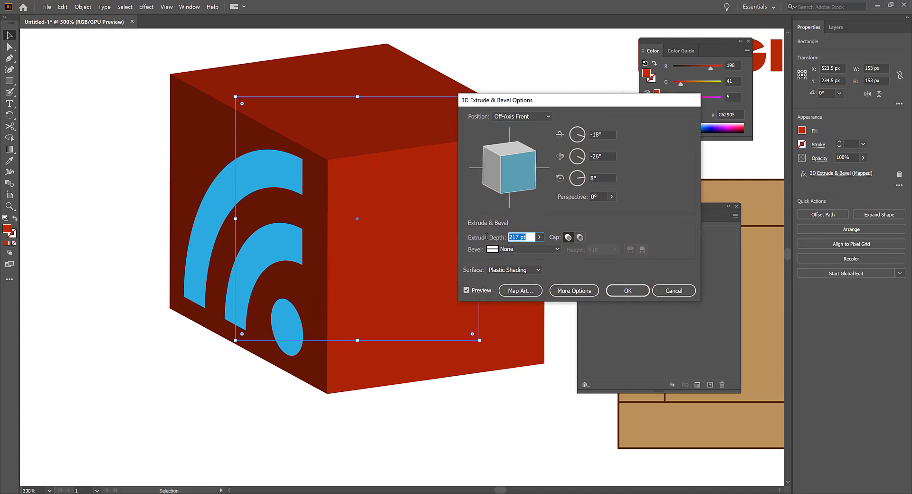
text(153)
click(540, 247)
click(571, 106)
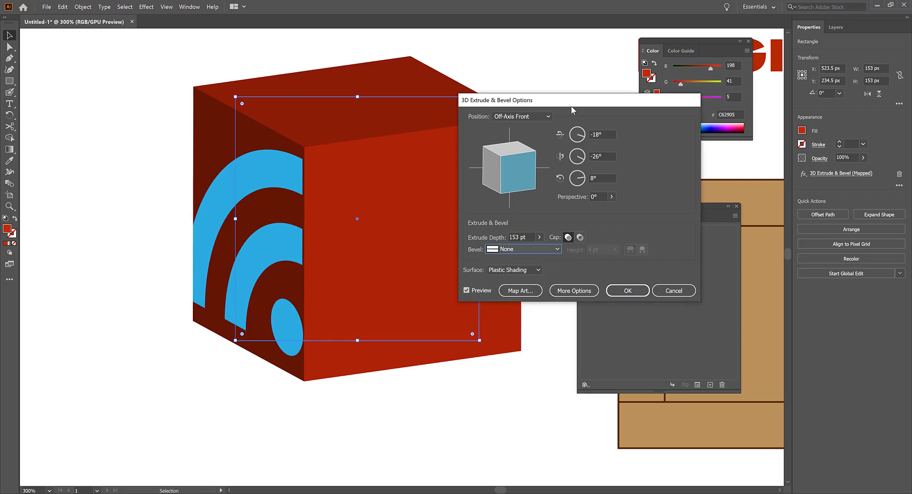
drag(571, 106, 644, 70)
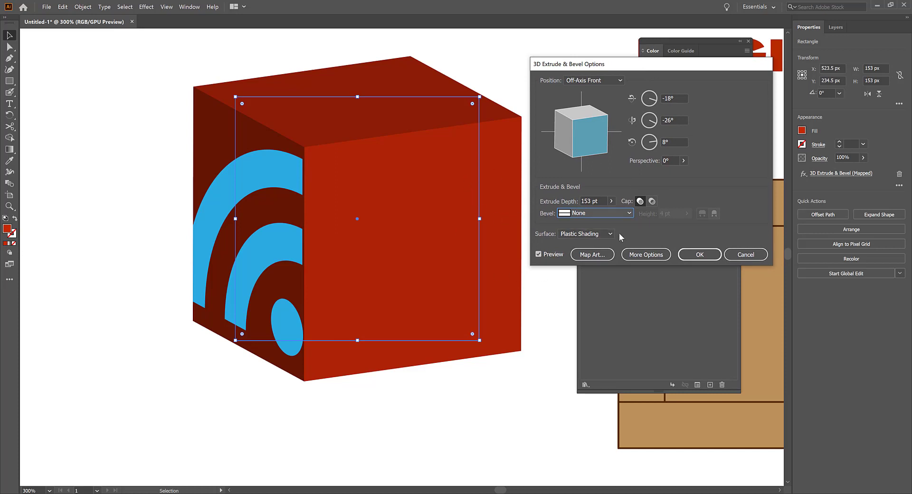
Map the box crate symbol onto surface 1 of the 3D box, its large front face.
click(601, 255)
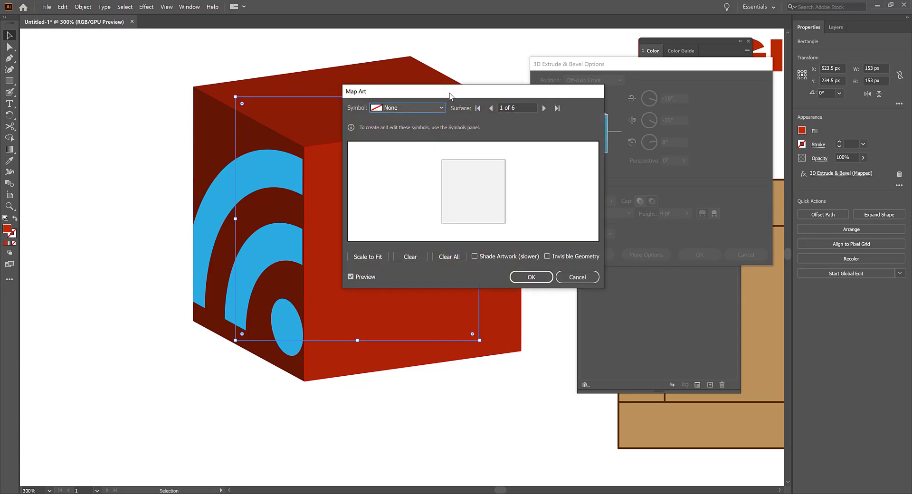
drag(450, 96, 536, 108)
click(611, 112)
click(611, 113)
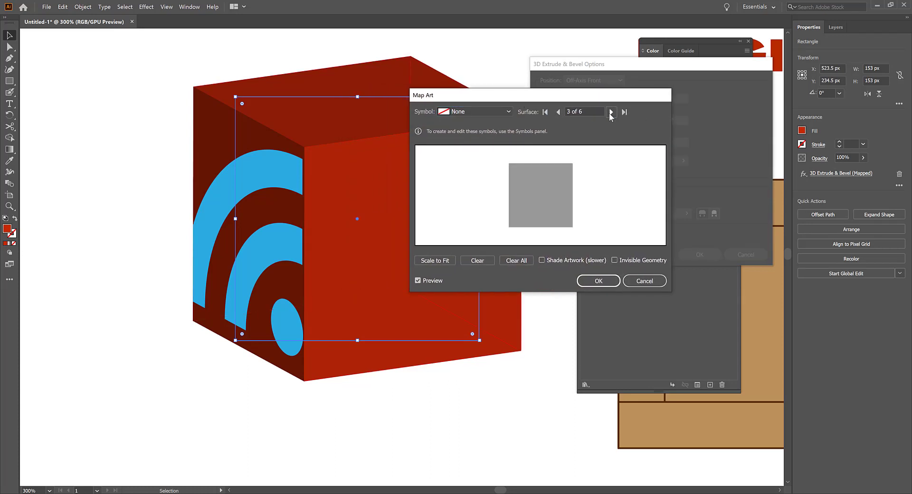
click(610, 112)
click(558, 112)
click(557, 112)
click(558, 112)
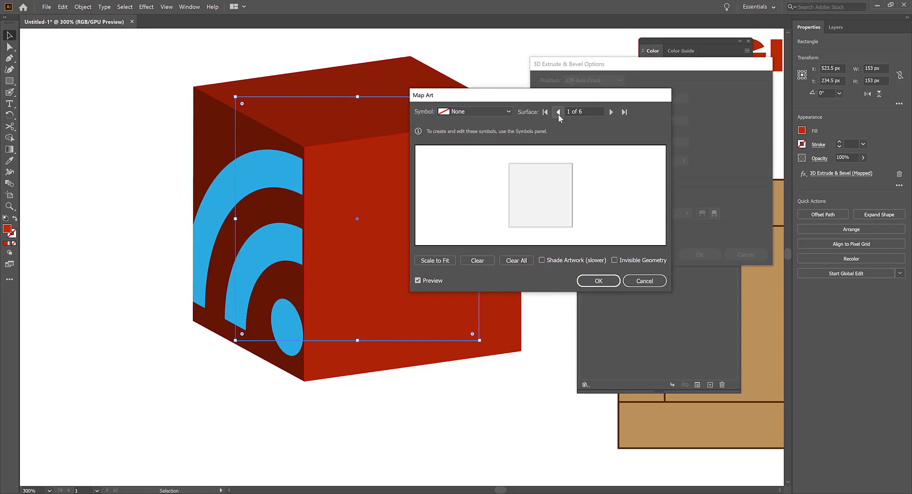
drag(553, 92, 614, 90)
click(568, 111)
click(544, 144)
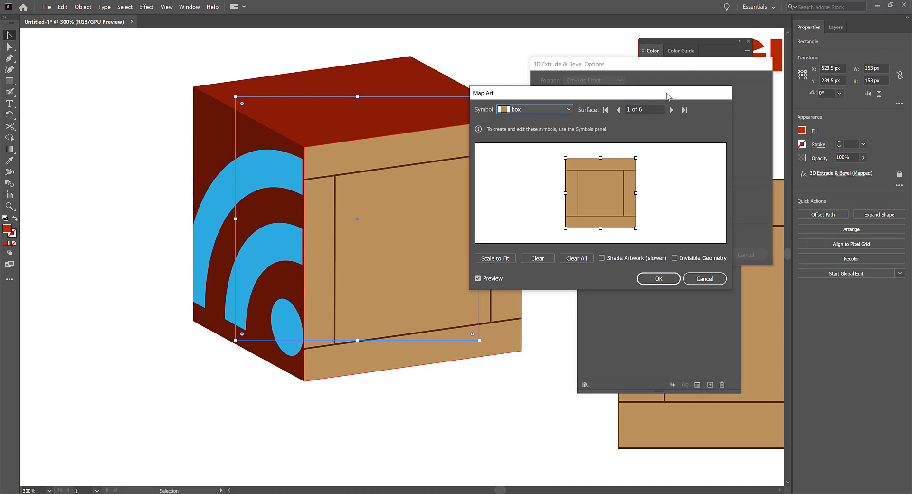
Clear the RSS artwork from surface 5 of the 3D box and map the box crate symbol there instead.
drag(668, 97, 683, 95)
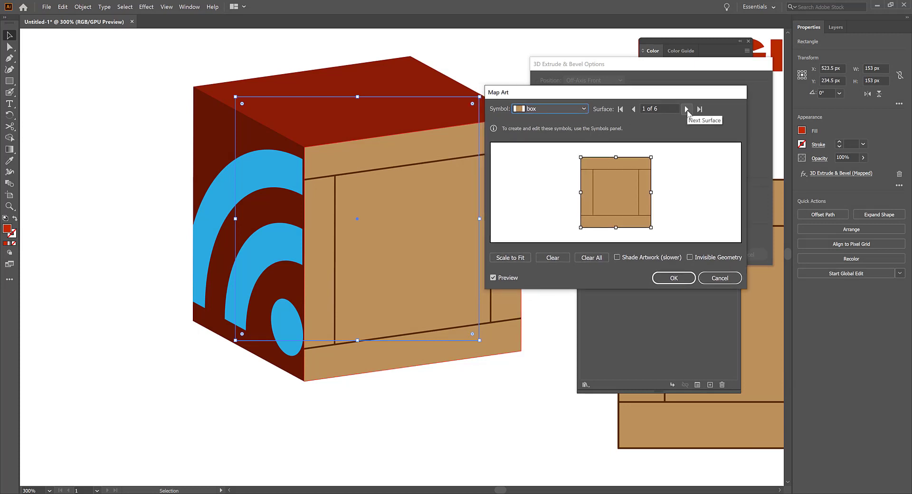
click(687, 110)
click(687, 109)
click(687, 109)
click(687, 110)
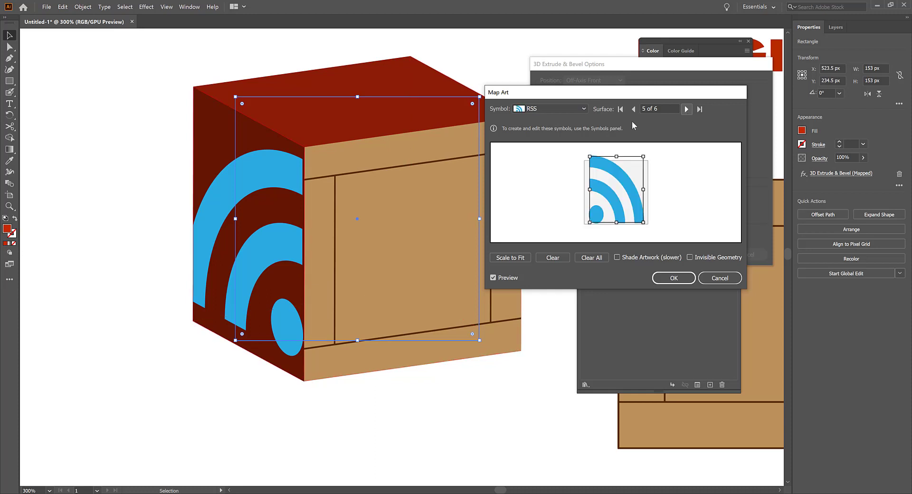
click(559, 257)
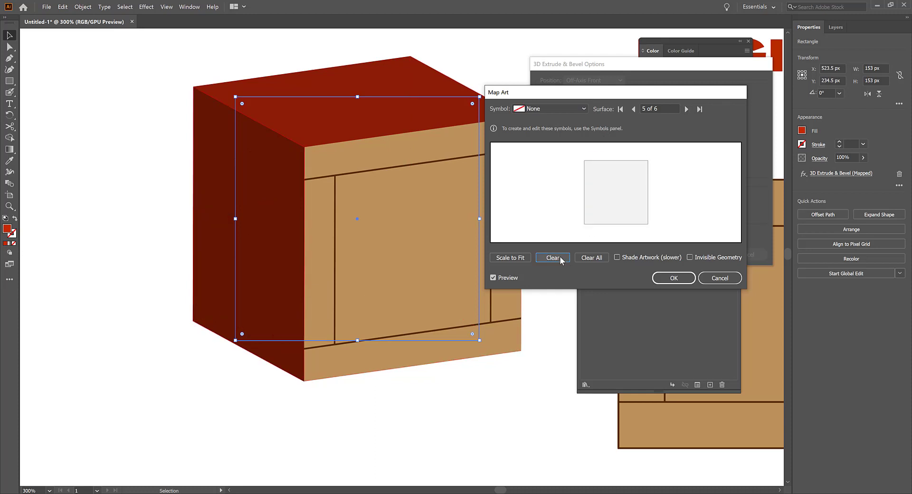
click(584, 109)
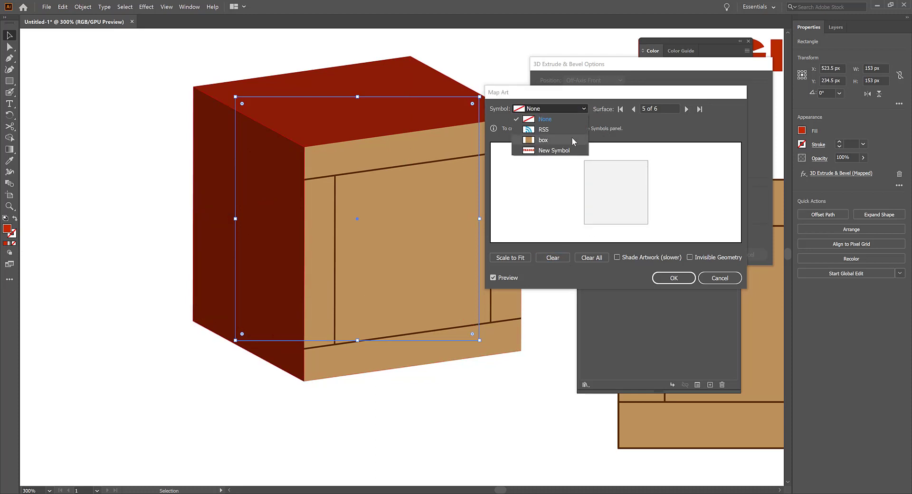
click(572, 138)
Try the FRAGILE text symbol on surface 5 of the 3D box, then map the box symbol there again.
click(575, 110)
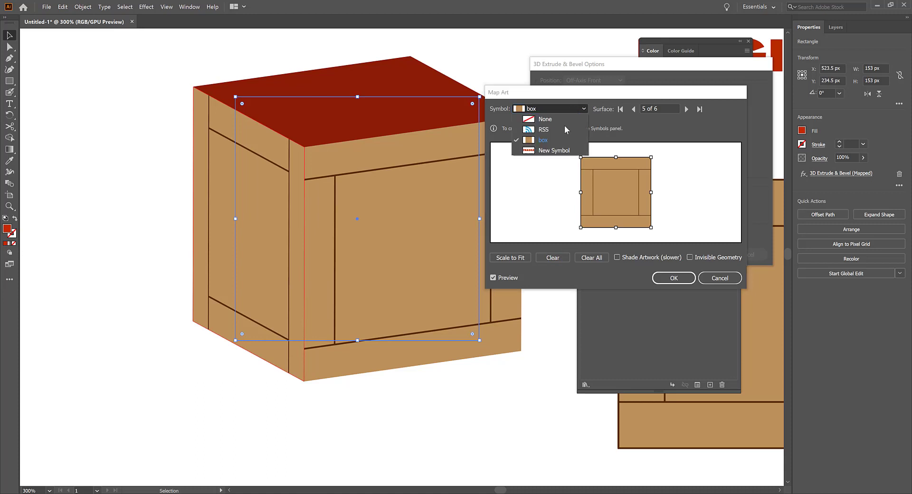
click(551, 148)
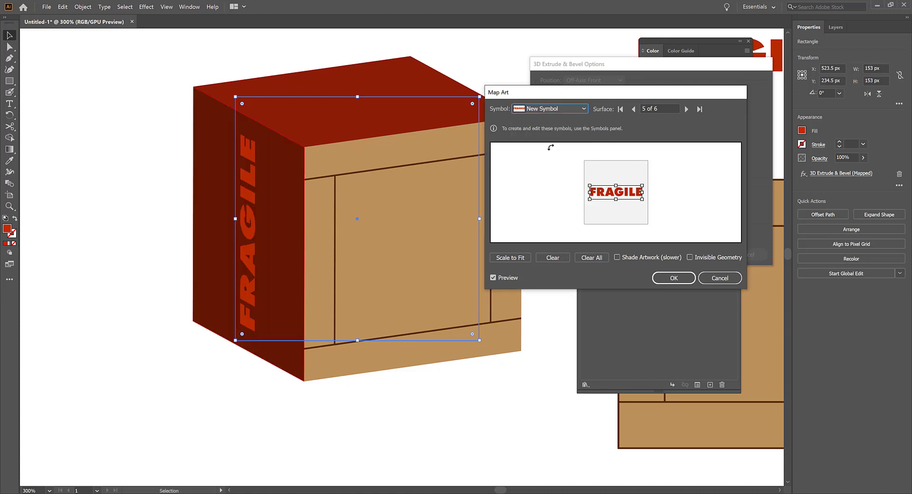
click(585, 109)
click(571, 139)
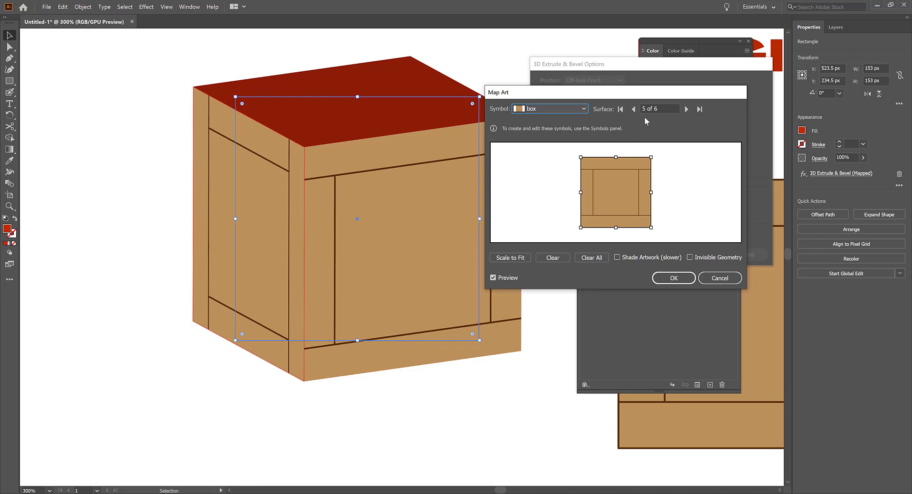
click(585, 109)
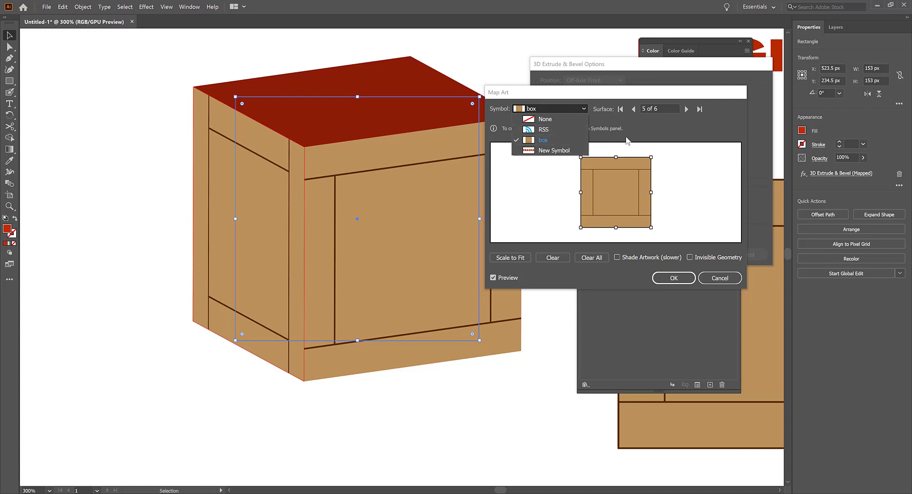
Try rotating the box artwork on surface 1, then clear it and map the box symbol onto that face again.
click(634, 110)
click(633, 110)
click(633, 111)
click(634, 111)
click(633, 111)
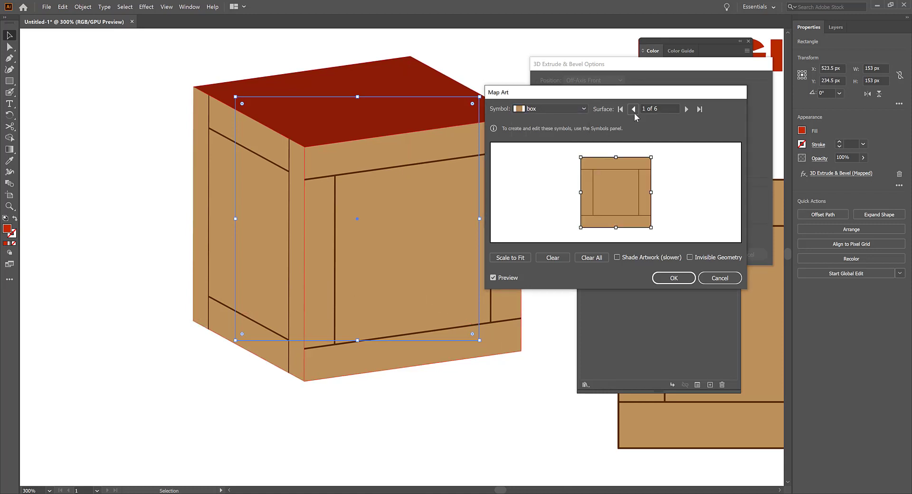
click(635, 113)
click(636, 113)
click(634, 111)
click(634, 110)
click(633, 110)
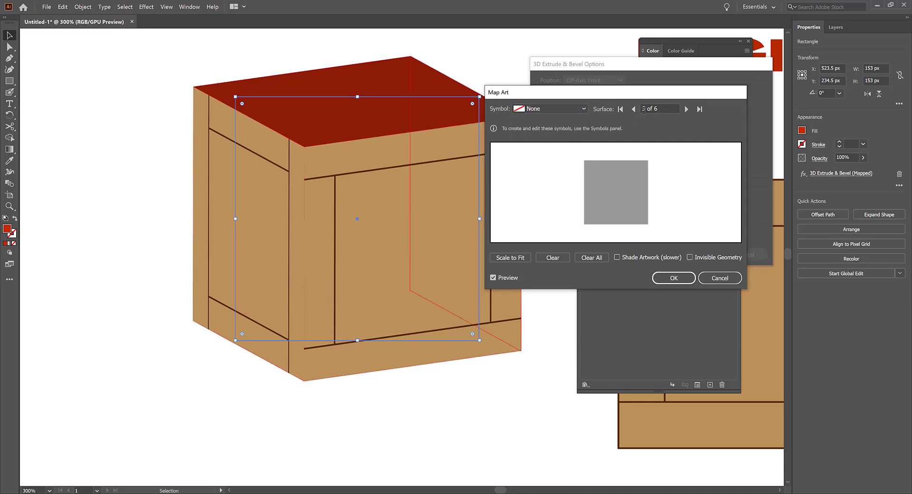
click(634, 111)
click(634, 112)
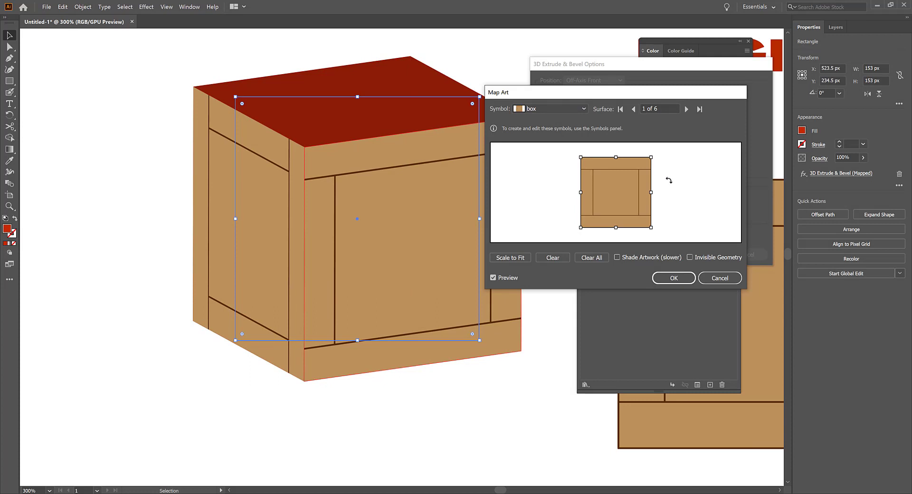
drag(653, 149, 664, 223)
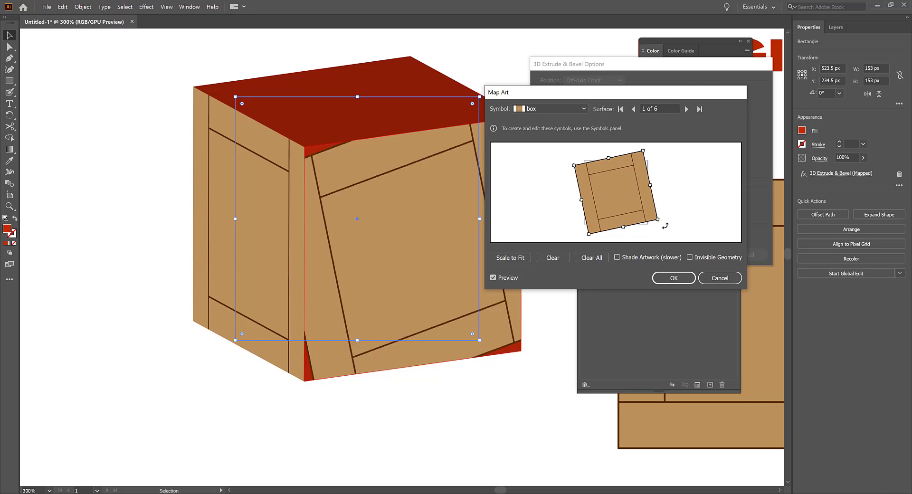
click(557, 258)
click(581, 110)
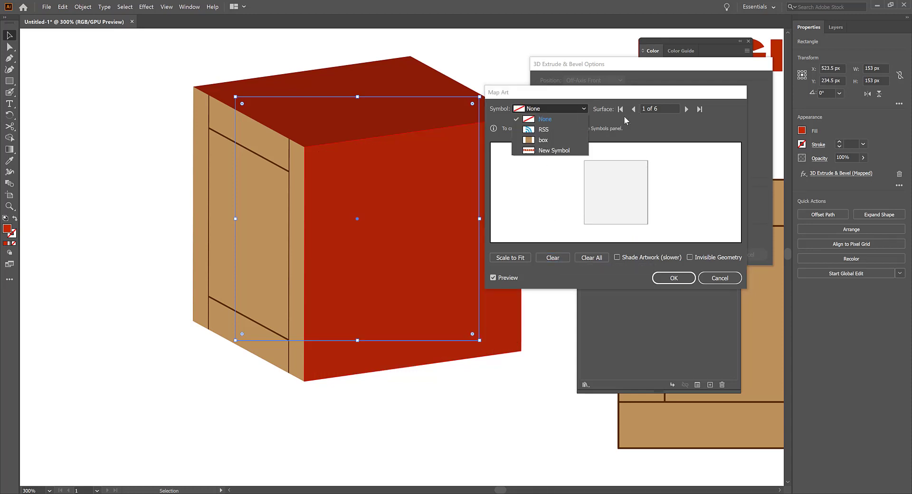
click(547, 141)
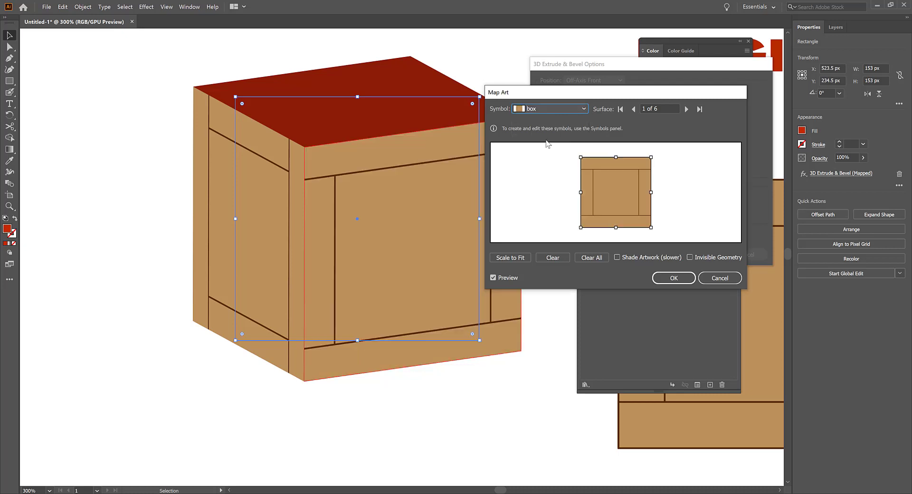
Rotate the box artwork on surface 5 a quarter turn clockwise so its planks line up with the front face.
click(686, 109)
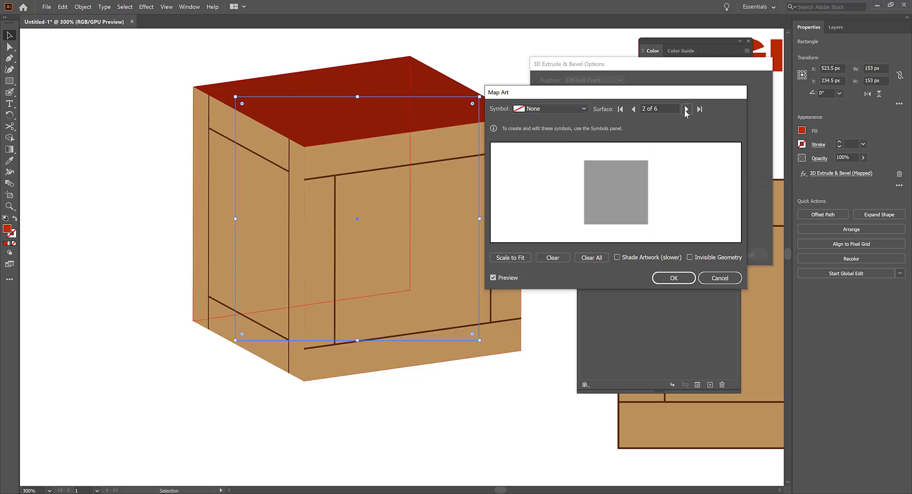
click(686, 109)
click(686, 109)
click(686, 109)
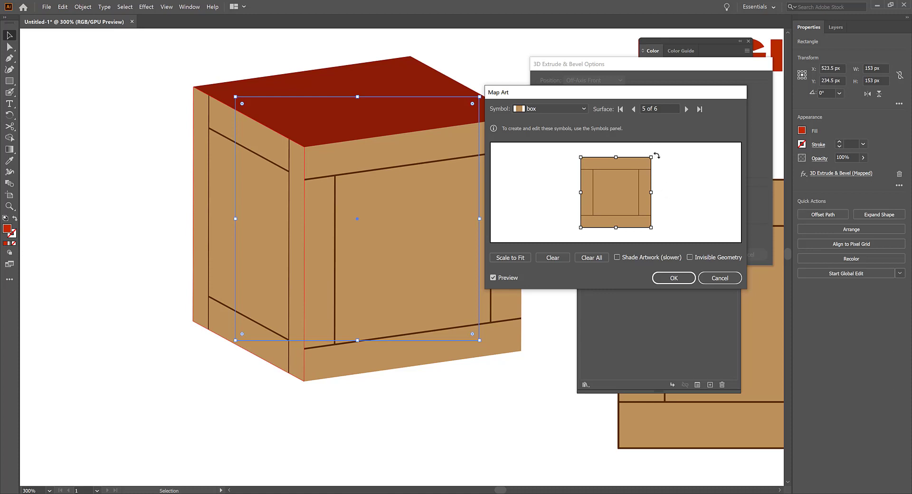
drag(655, 153, 661, 233)
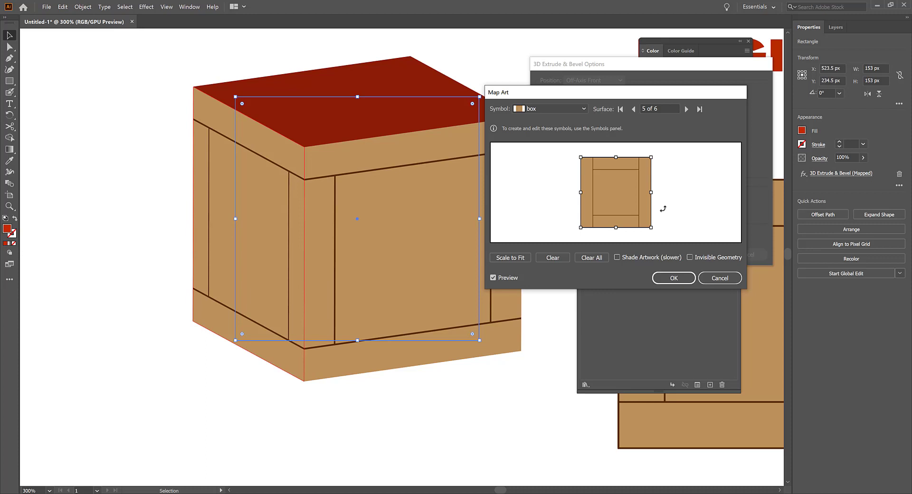
Map the box symbol onto surface 6, the top face, and apply the mapped artwork and the 3D extrude settings.
click(686, 110)
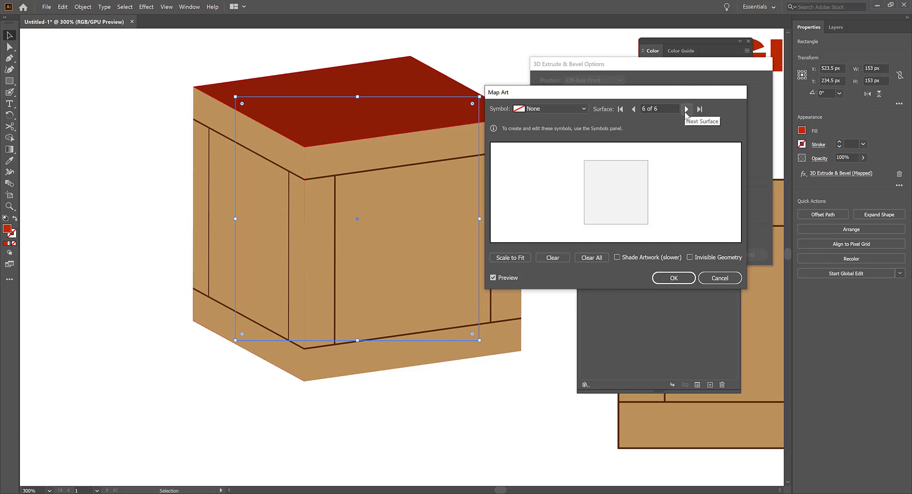
click(579, 108)
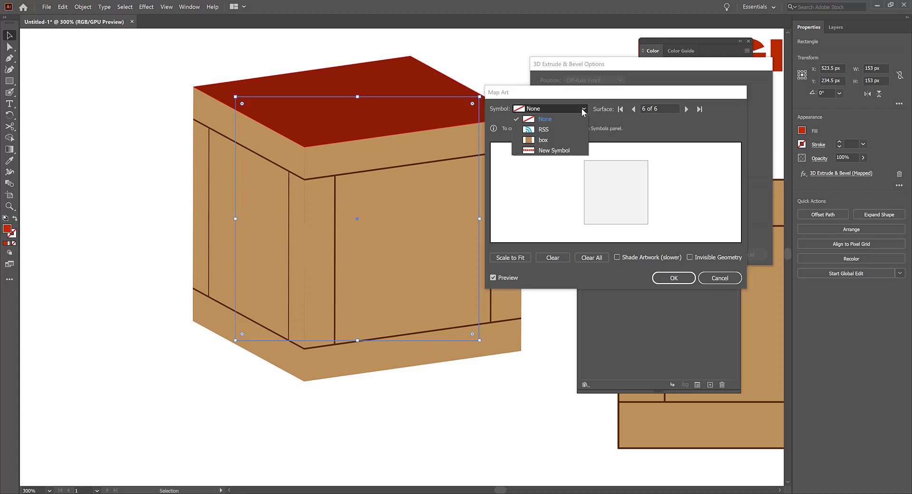
click(567, 141)
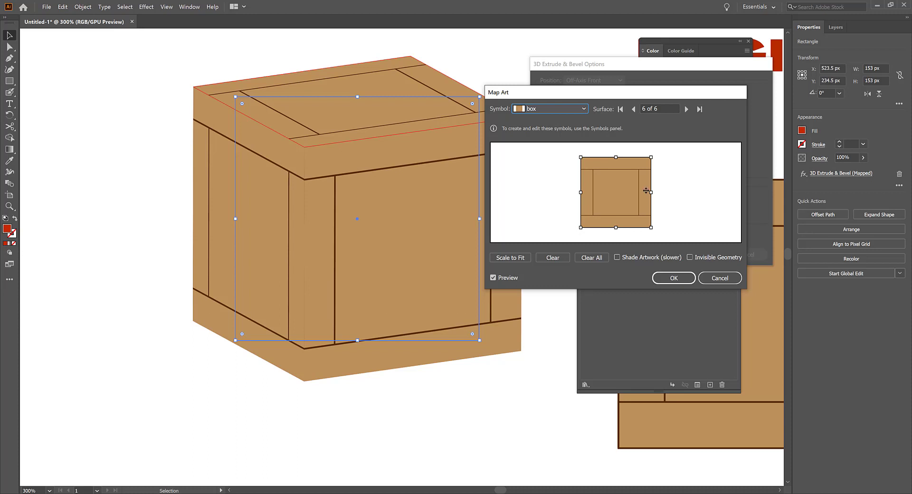
click(672, 279)
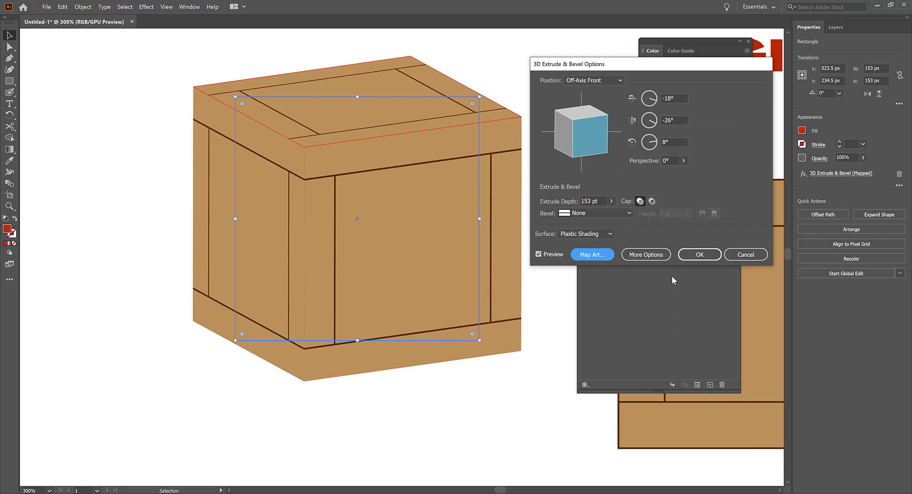
click(694, 257)
Place the FRAGILE text, about 75 px wide and tilted about 23°, in the middle of the flat crate face.
drag(653, 207, 384, 211)
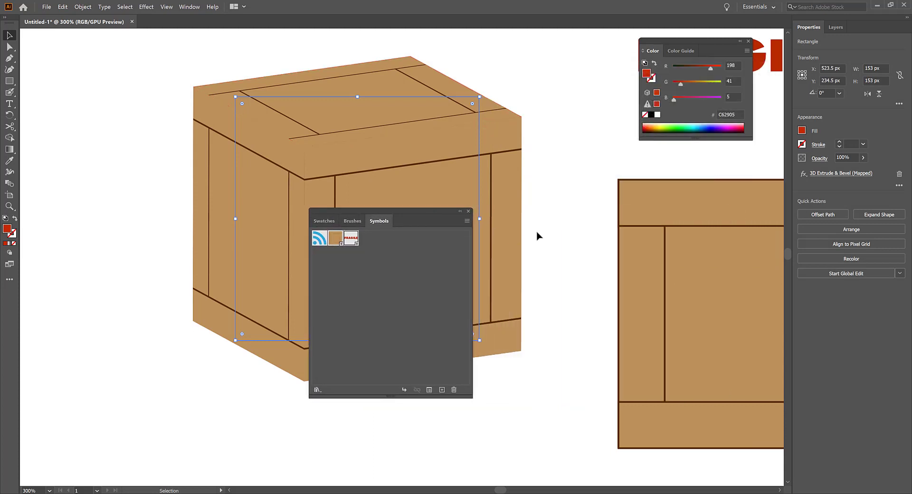
ctrl+alt+click(567, 206)
drag(594, 210, 610, 162)
drag(565, 104, 562, 247)
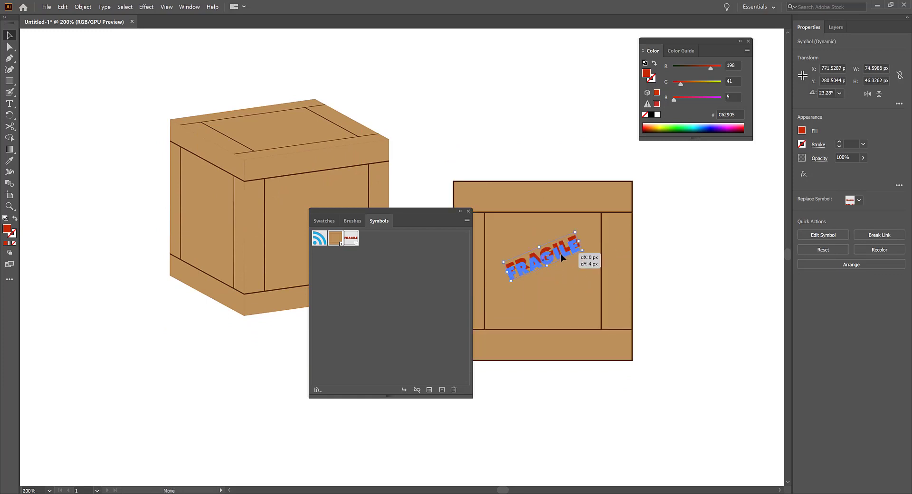
Turn the flat crate face and its FRAGILE text together into a dynamic Movie Clip symbol named New Symbol 1.
click(619, 276)
drag(667, 272, 686, 250)
scroll(606, 234, up, 1)
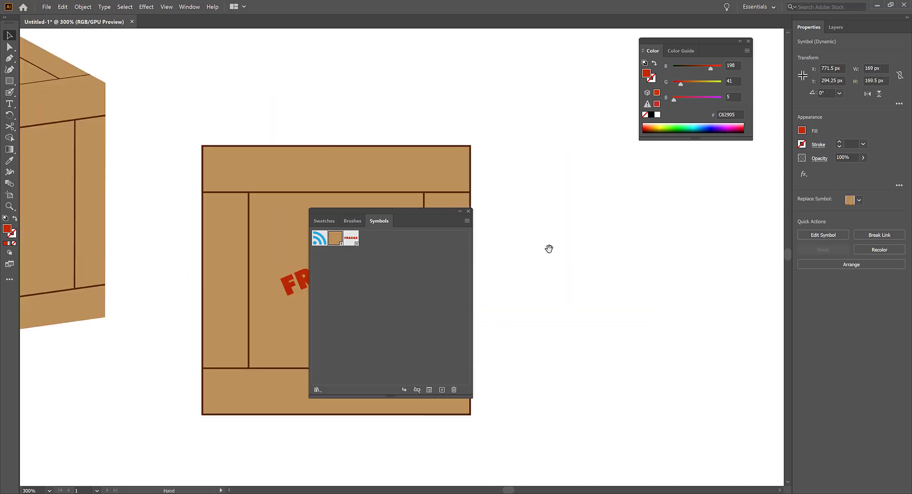
drag(549, 248, 761, 192)
scroll(632, 221, down, 1)
drag(485, 227, 647, 194)
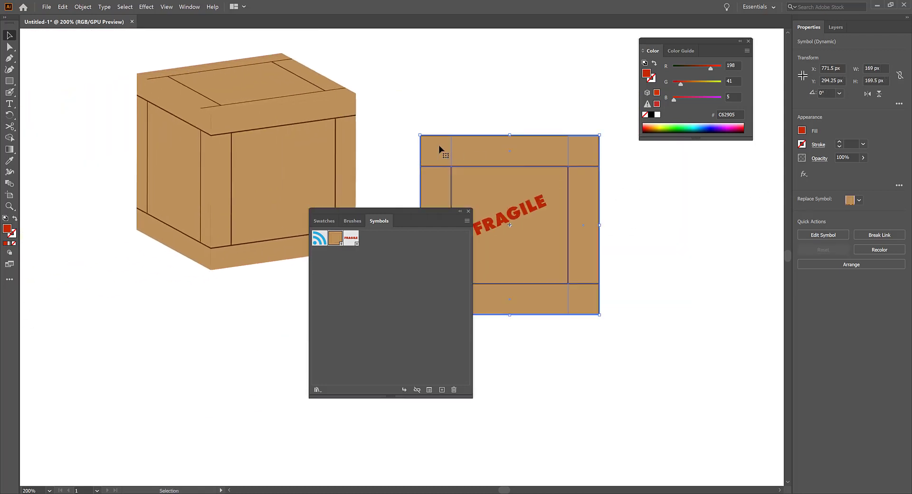
drag(423, 114, 392, 280)
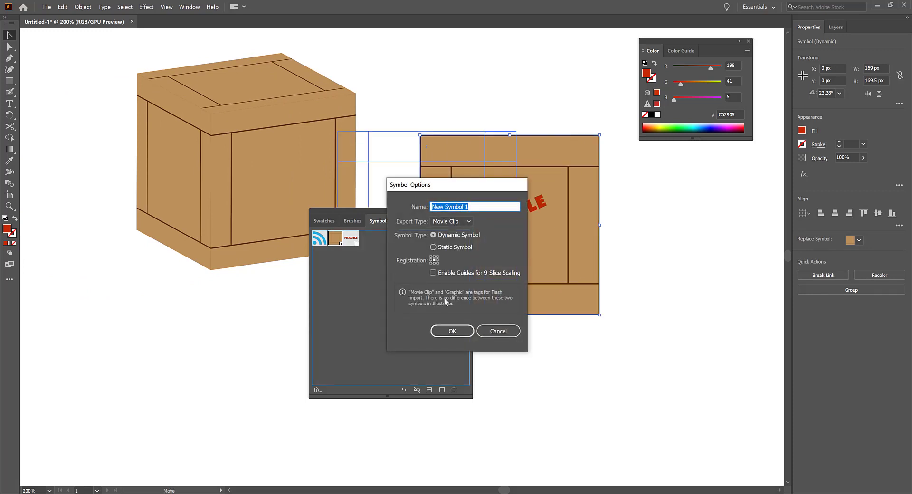
click(451, 328)
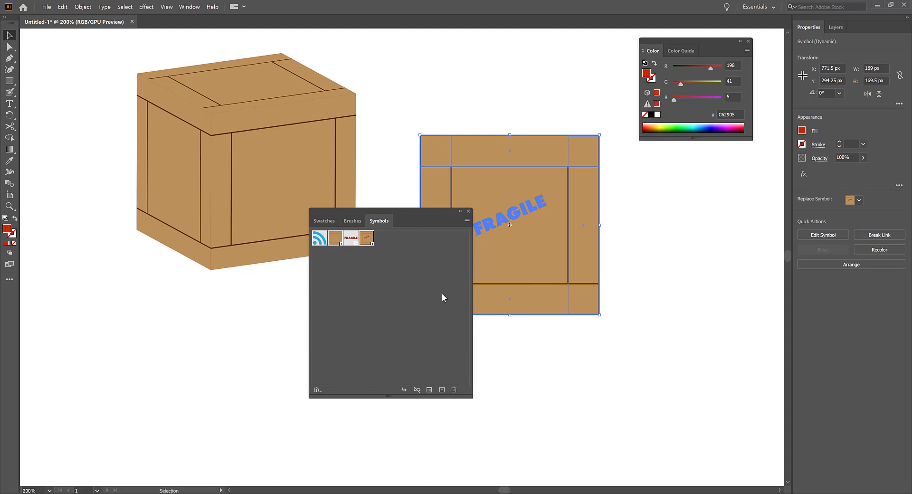
Select the 3D crate and reopen its Extrude & Bevel effect's artwork mapping, keeping the Off-Axis Front position.
drag(402, 219, 703, 230)
scroll(428, 213, left, 3)
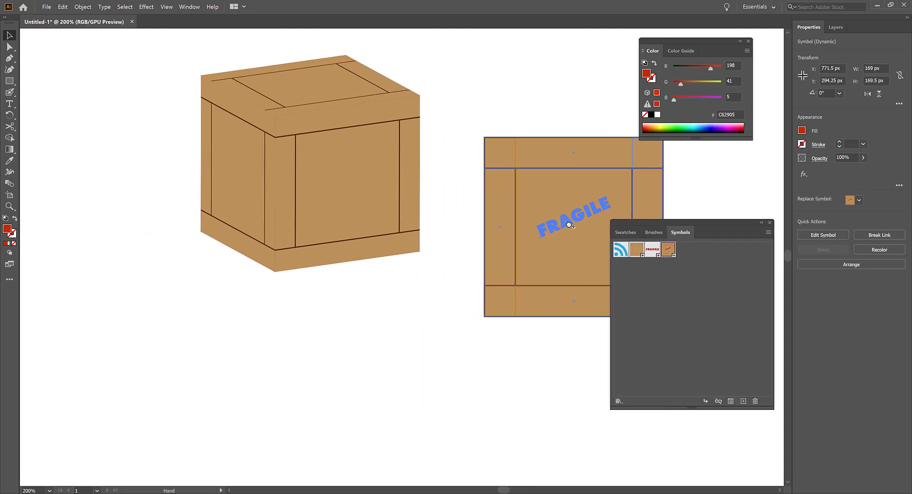
click(414, 206)
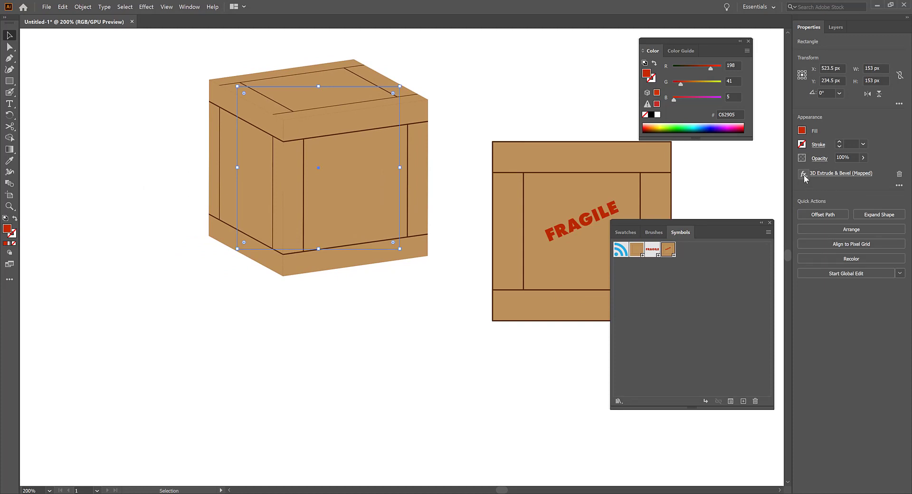
click(829, 173)
click(620, 81)
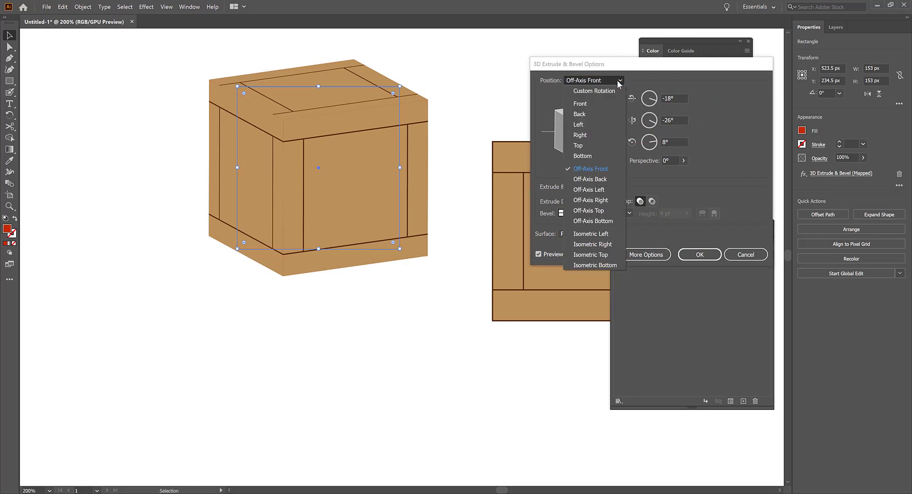
click(620, 82)
click(592, 255)
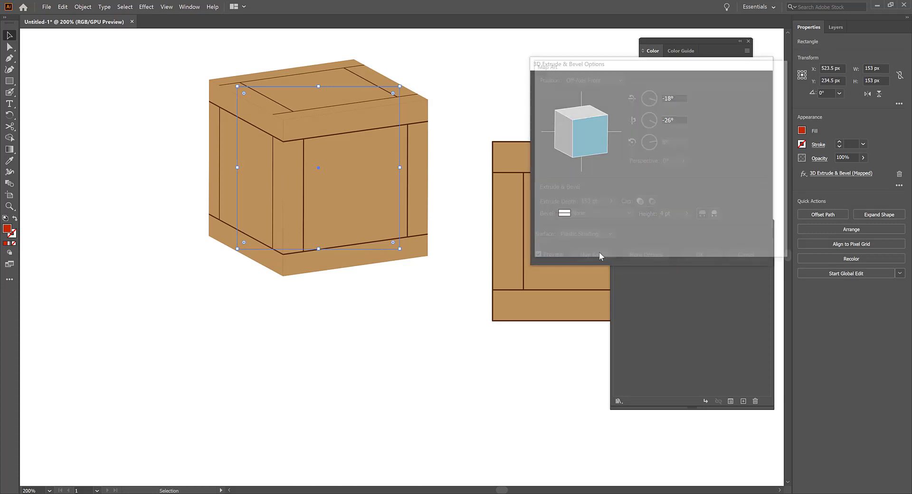
Replace the artwork on surface 6, the crate's top face, with the FRAGILE crate symbol New Symbol 1.
click(732, 81)
click(732, 81)
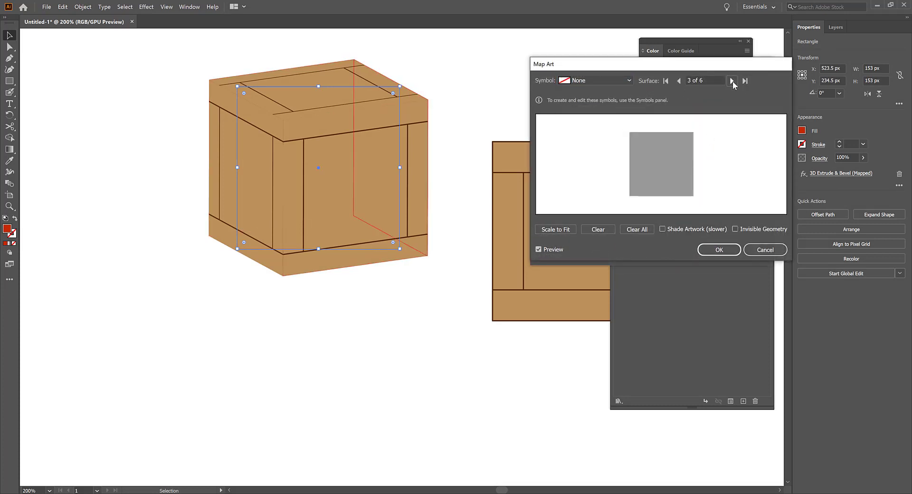
click(732, 81)
click(679, 81)
click(678, 81)
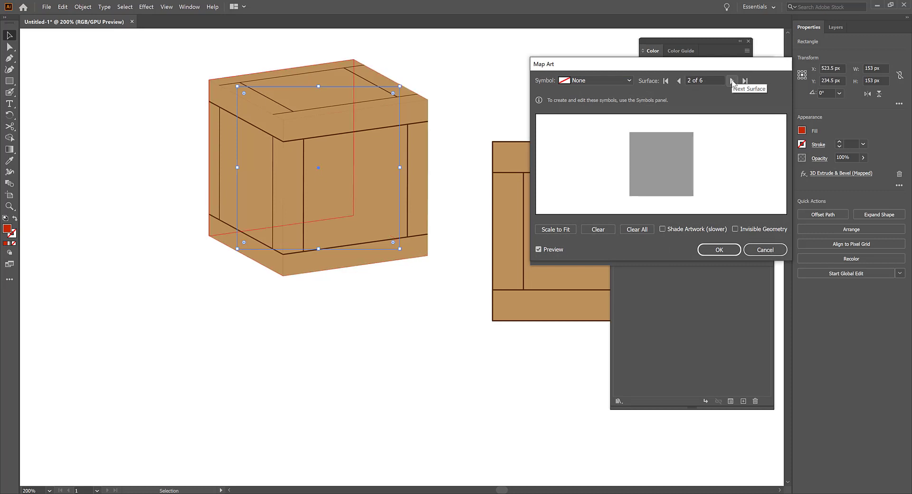
click(679, 81)
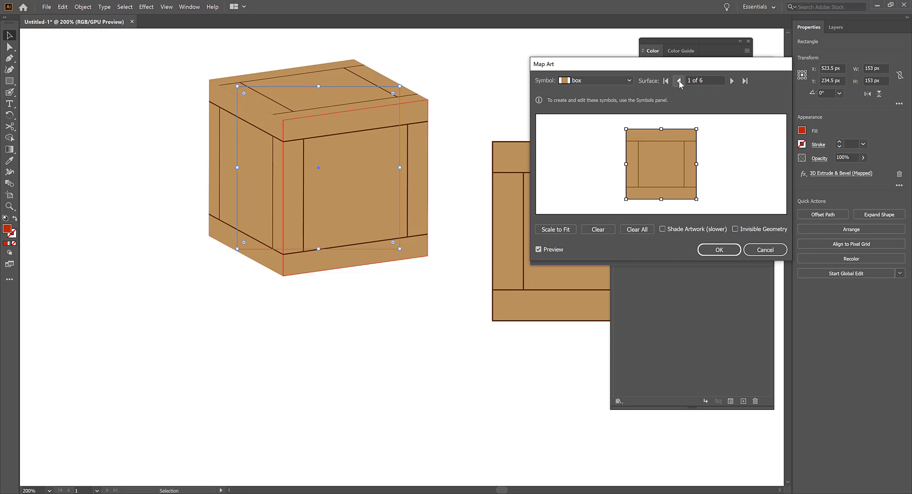
click(679, 81)
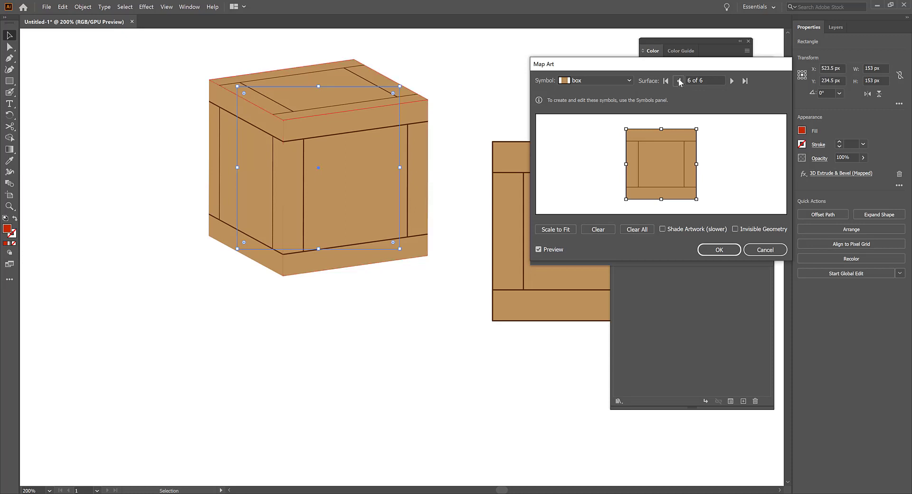
click(678, 79)
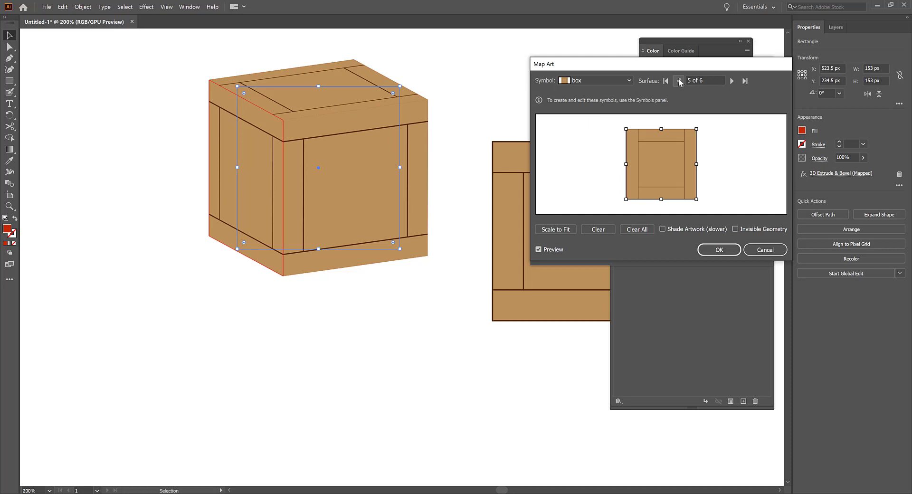
click(732, 81)
click(732, 81)
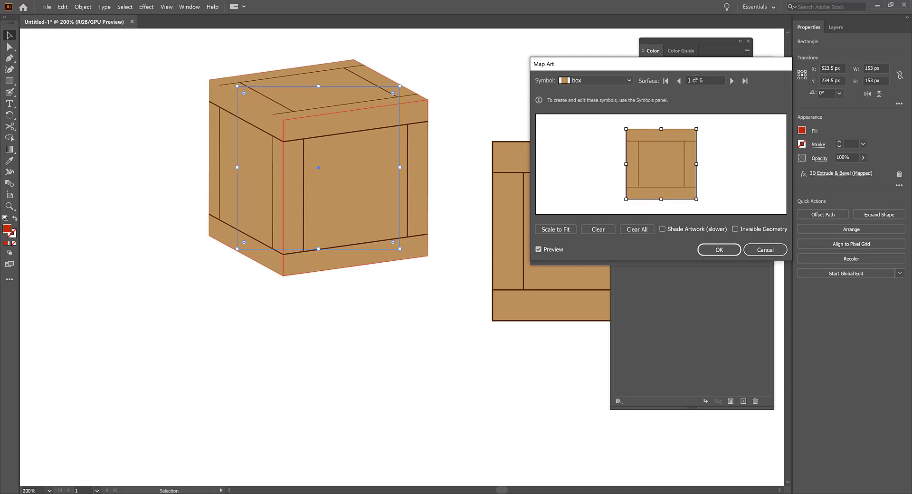
click(679, 81)
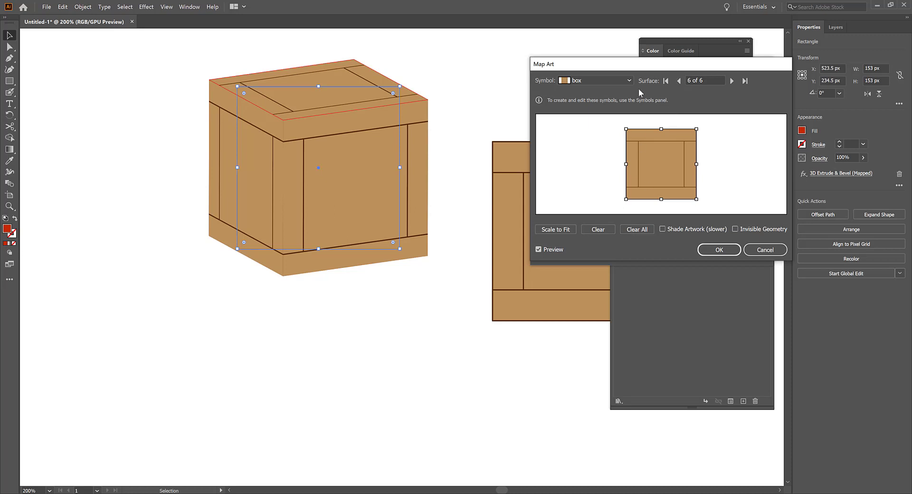
click(629, 79)
click(613, 131)
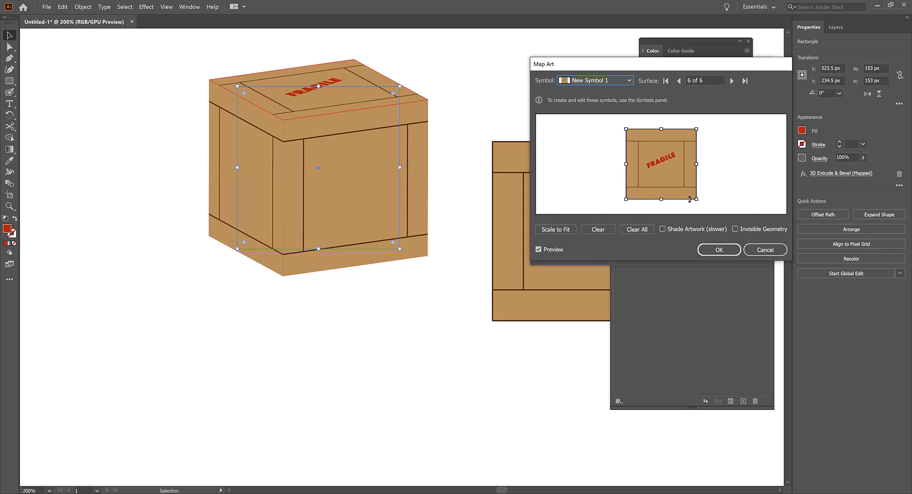
Rotate the FRAGILE artwork on the crate's top surface 90° clockwise, turn on Shade Artwork, and apply the mapped 3D effect.
drag(701, 126, 682, 200)
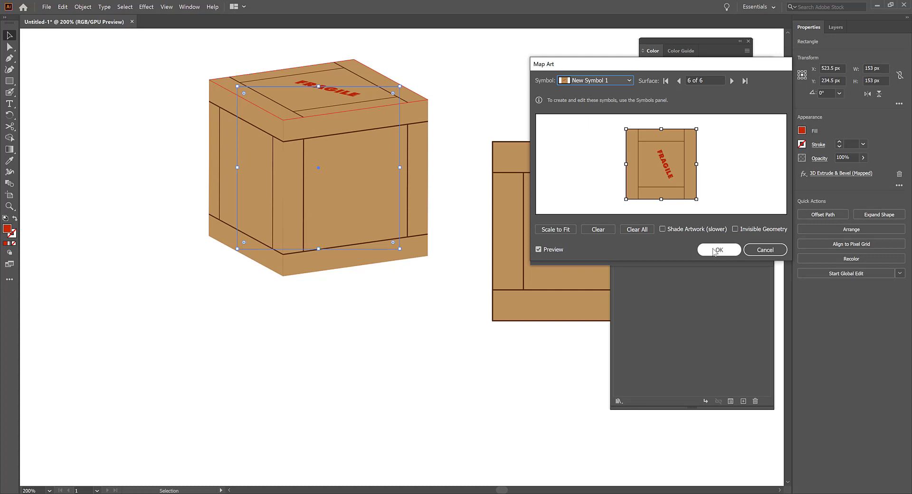
click(663, 229)
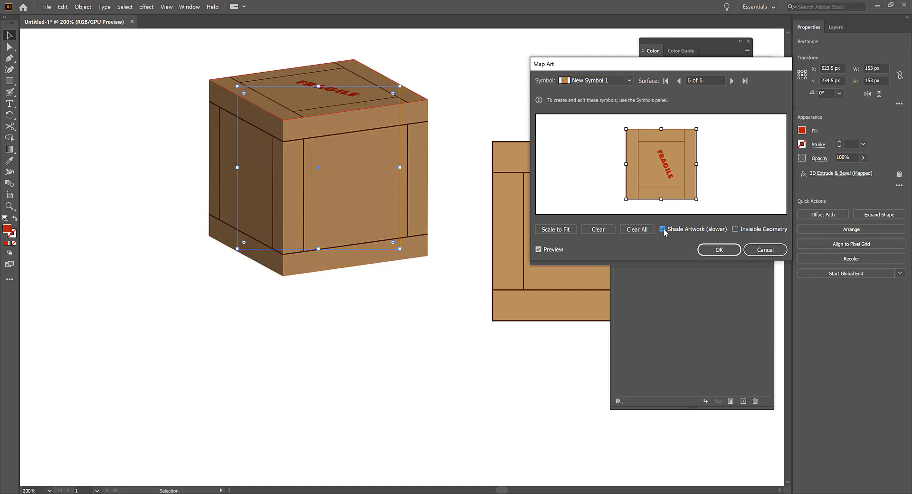
click(663, 229)
click(724, 250)
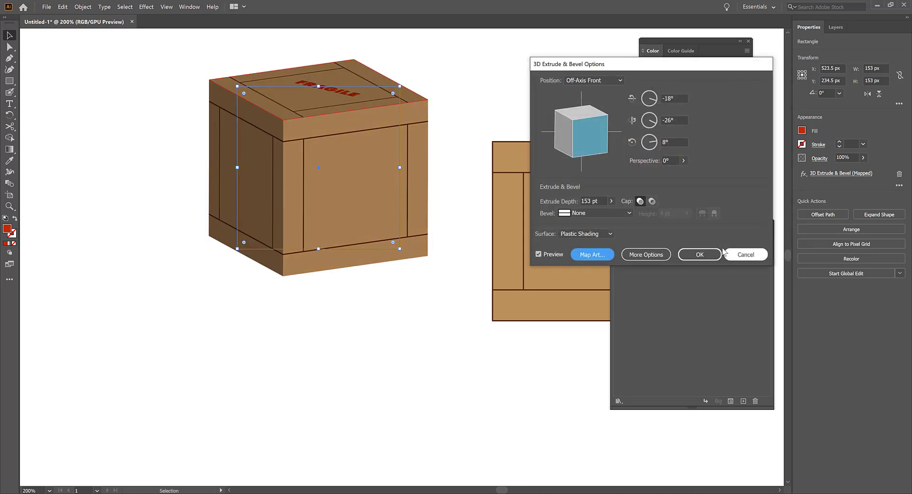
click(698, 258)
Deselect the crate and examine its shaded faces and the FRAGILE label on its top up close.
key(space)
drag(344, 212, 446, 331)
scroll(443, 287, up, 1)
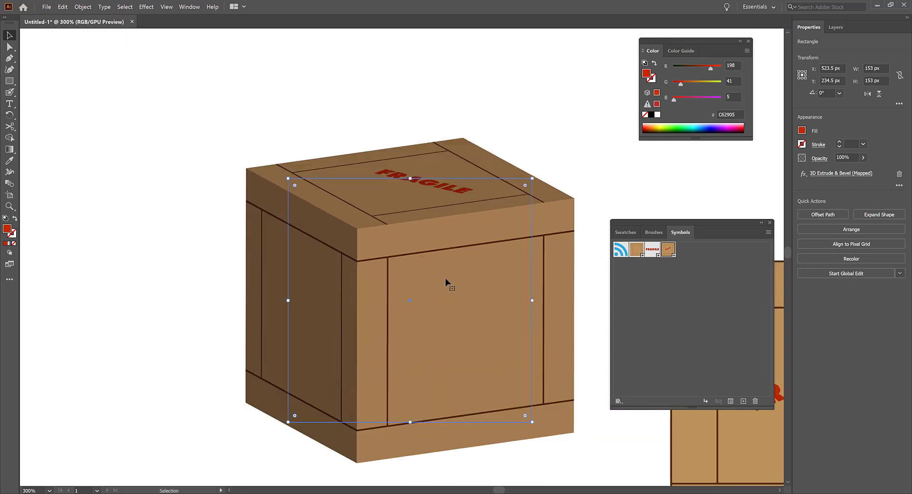
click(533, 136)
key(ctrl+alt+space)
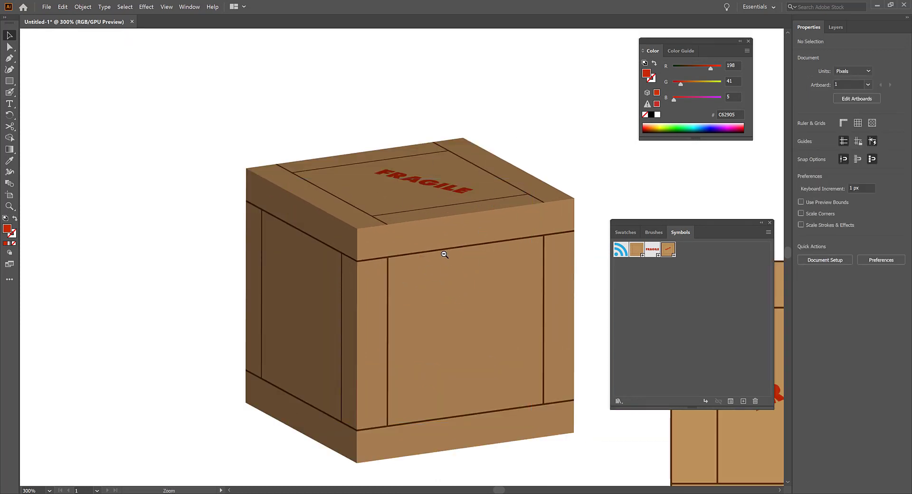
ctrl+alt+click(444, 255)
key(space)
drag(502, 290, 438, 288)
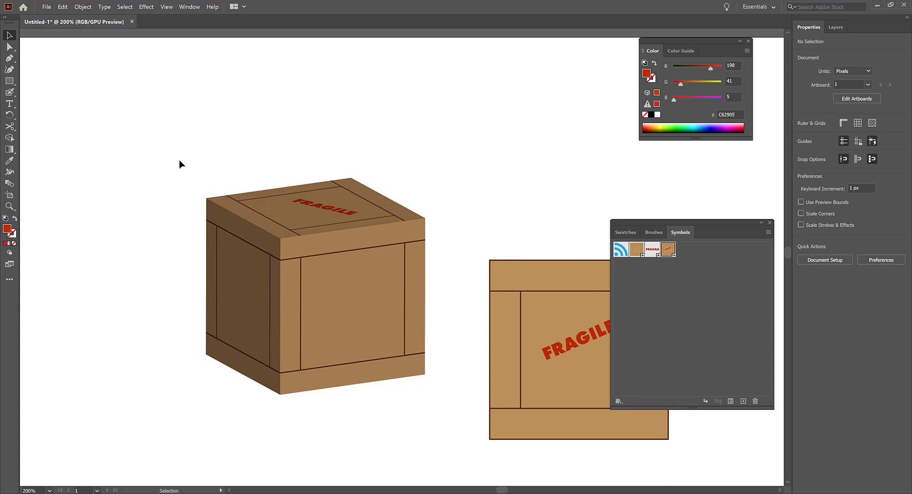
drag(179, 144, 437, 408)
click(275, 96)
click(146, 6)
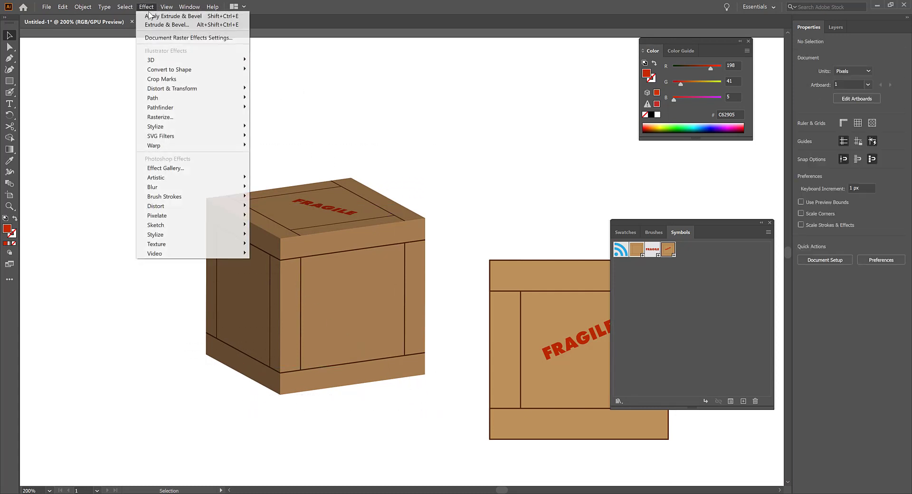
mouse_move(166, 59)
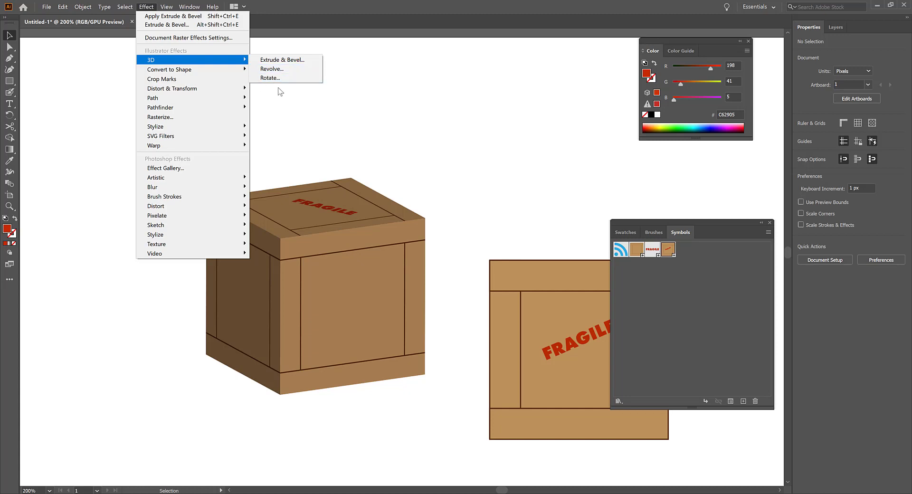
click(455, 100)
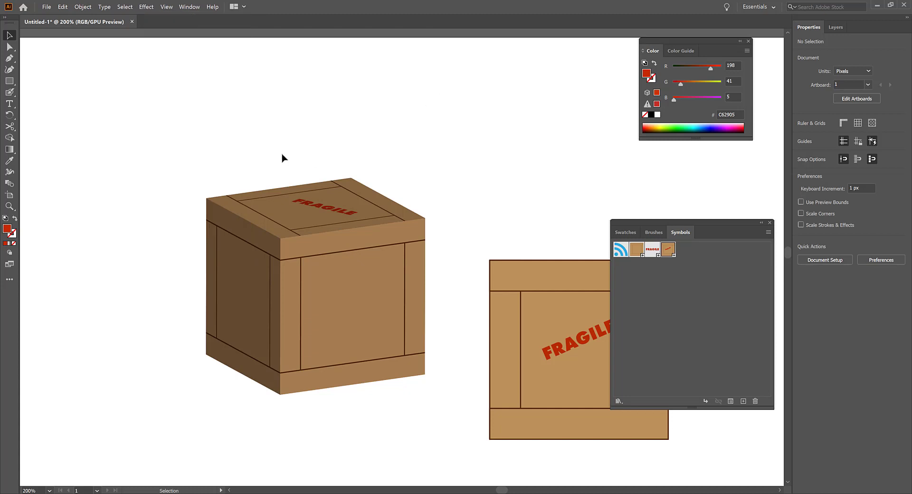
Move the 3D crate up and to the right, and place the flat FRAGILE face below it, clearing the artboard's left area.
drag(164, 135, 398, 348)
drag(346, 334, 601, 206)
click(367, 214)
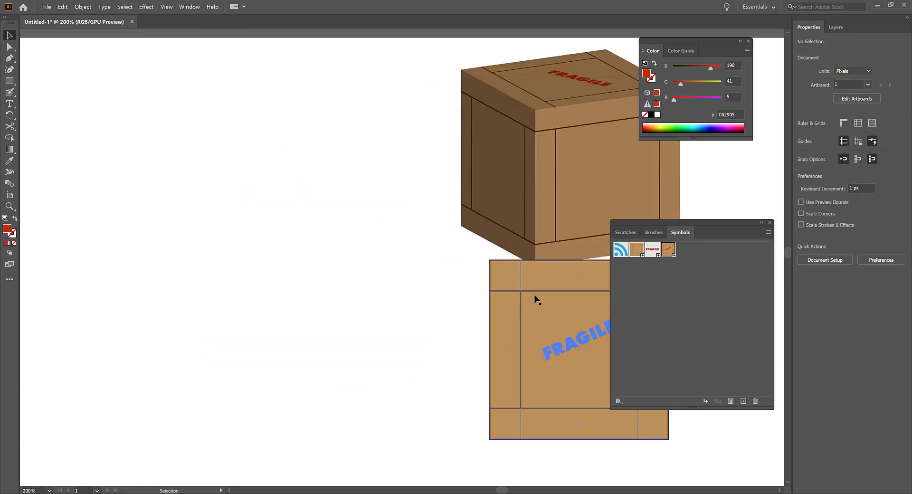
drag(461, 265, 544, 388)
drag(586, 362, 532, 397)
click(281, 293)
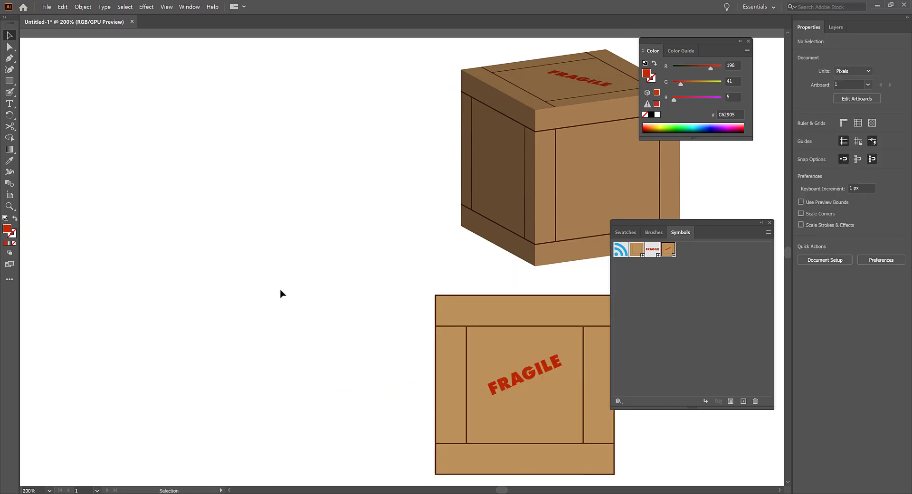
Add the text HELLO! in black 30 pt Futura PT Extra Bold in the empty upper-left area of the artboard.
click(9, 104)
click(151, 141)
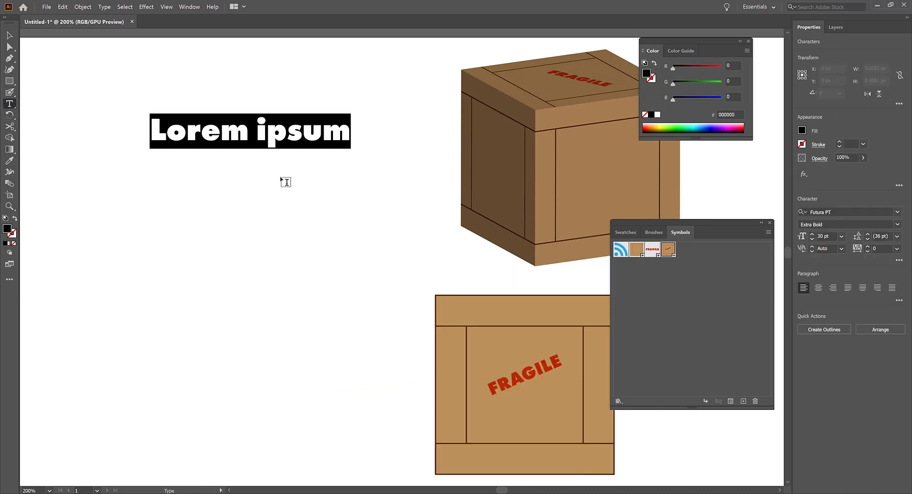
text(HELL)
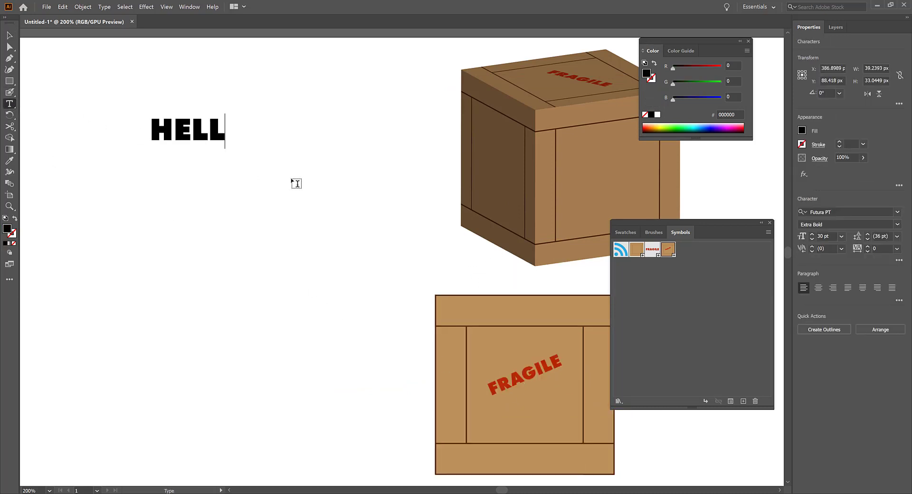
text(O!)
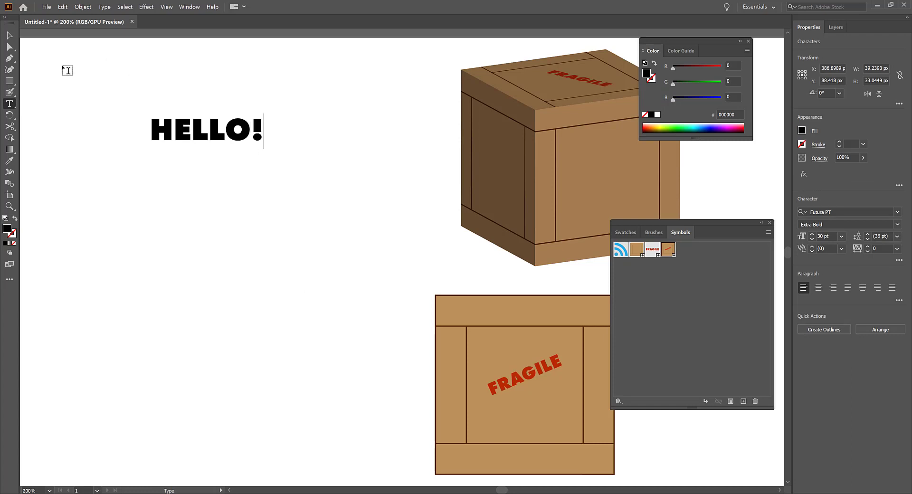
click(10, 35)
Try a 3D Rotate effect on the HELLO! text with rotations of -21°, 5° and 2° and a perspective of 160°.
click(146, 7)
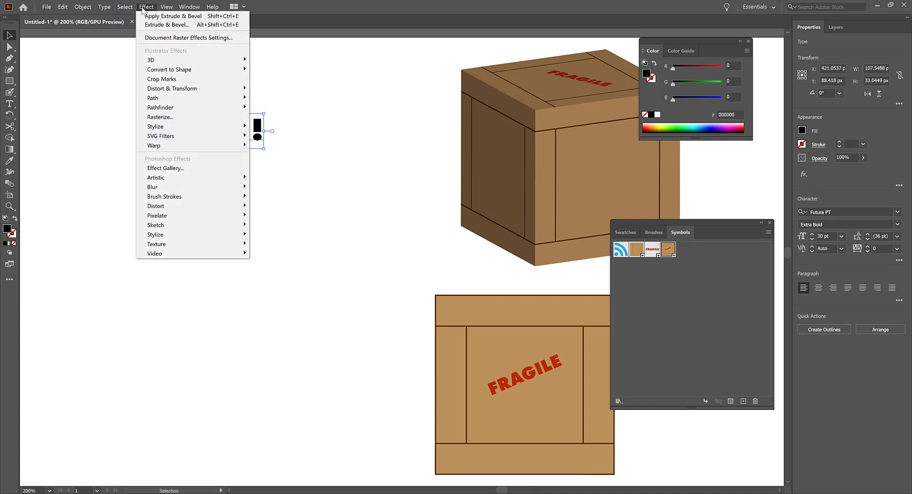
mouse_move(199, 61)
click(271, 77)
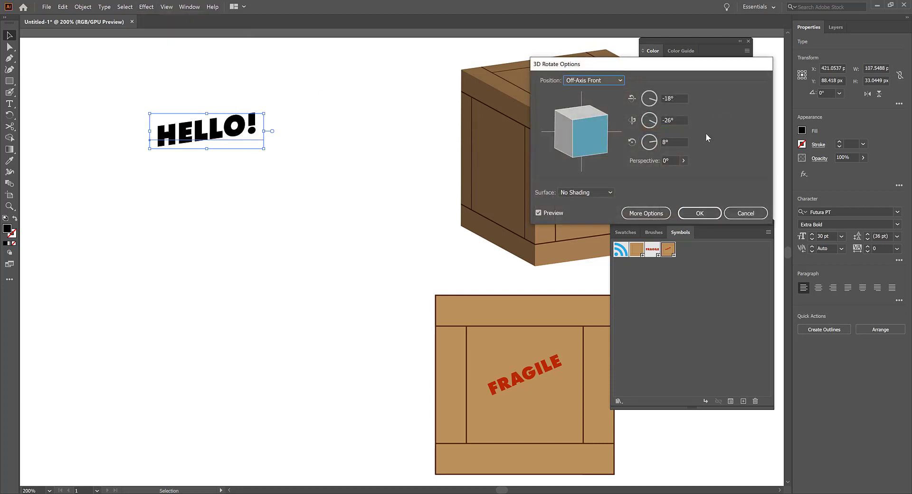
mouse_move(593, 137)
mouse_down()
mouse_move(596, 126)
mouse_move(594, 138)
mouse_move(579, 135)
mouse_up()
click(683, 161)
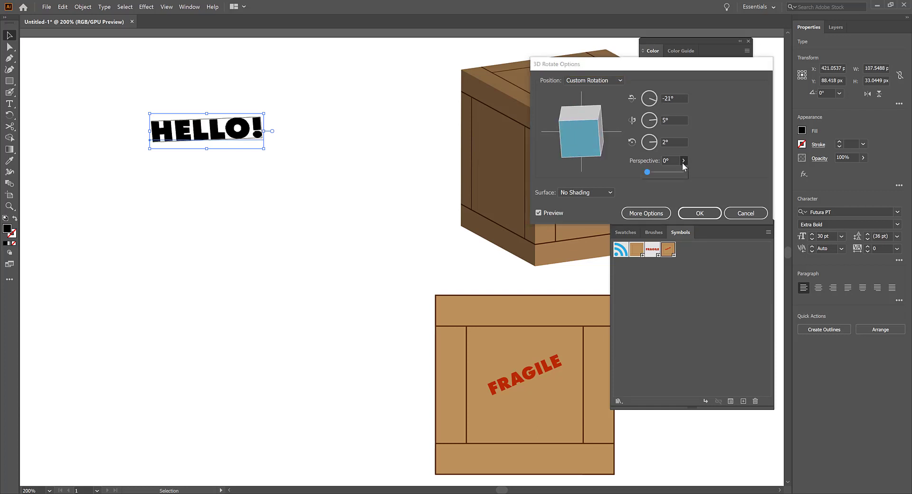
click(666, 171)
drag(667, 173, 682, 173)
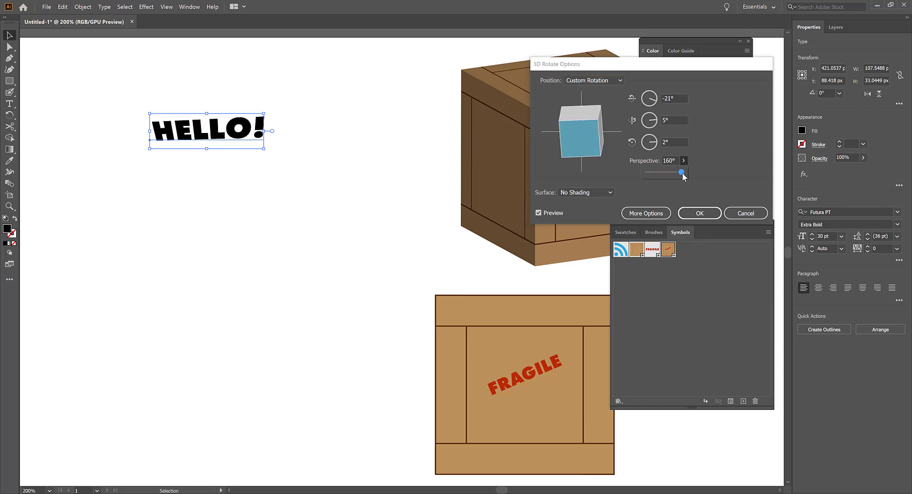
Try rotating the HELLO! text in 3D to 10°, -47° and 3° at 160° perspective, and discard the effect.
mouse_move(590, 142)
mouse_down()
mouse_move(603, 128)
mouse_move(604, 137)
mouse_up()
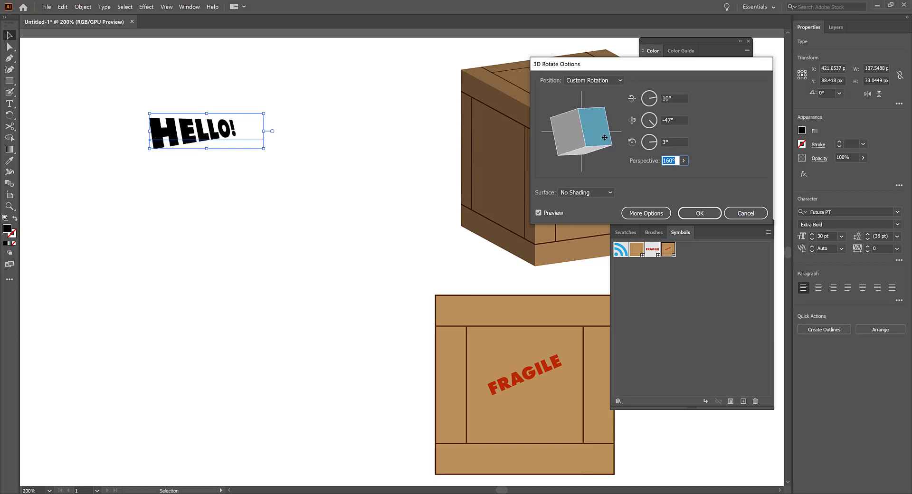
click(684, 161)
mouse_move(681, 172)
mouse_down()
mouse_move(657, 174)
mouse_move(680, 177)
mouse_up()
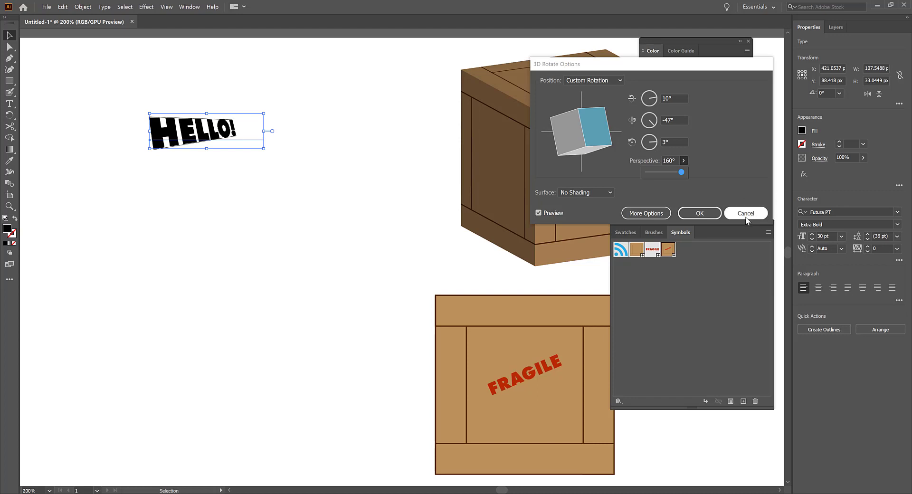
click(747, 215)
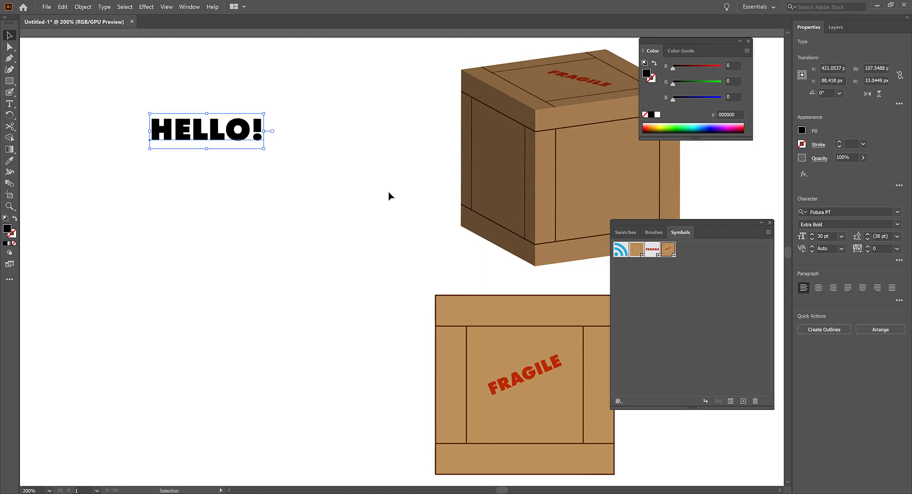
drag(270, 179, 336, 201)
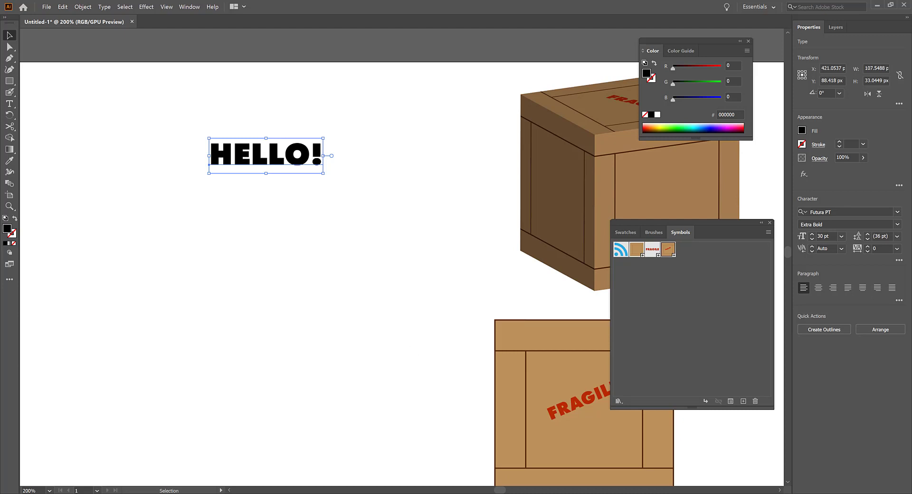
mouse_move(594, 493)
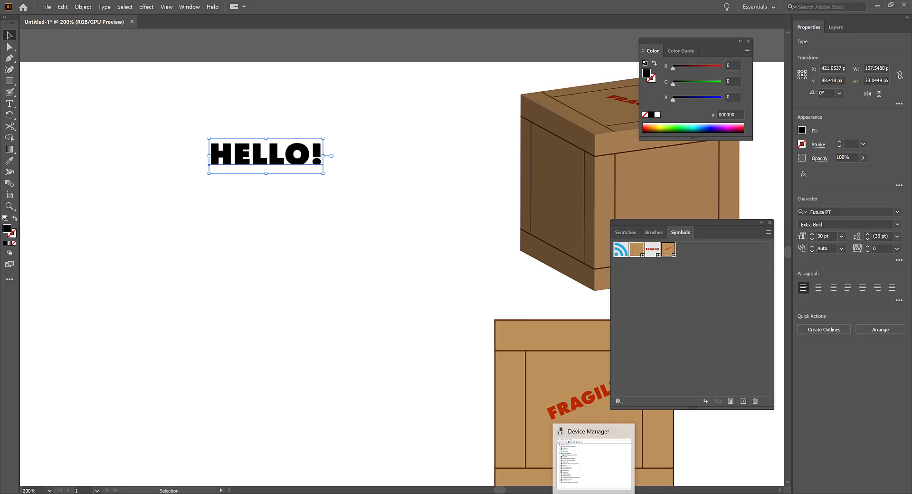